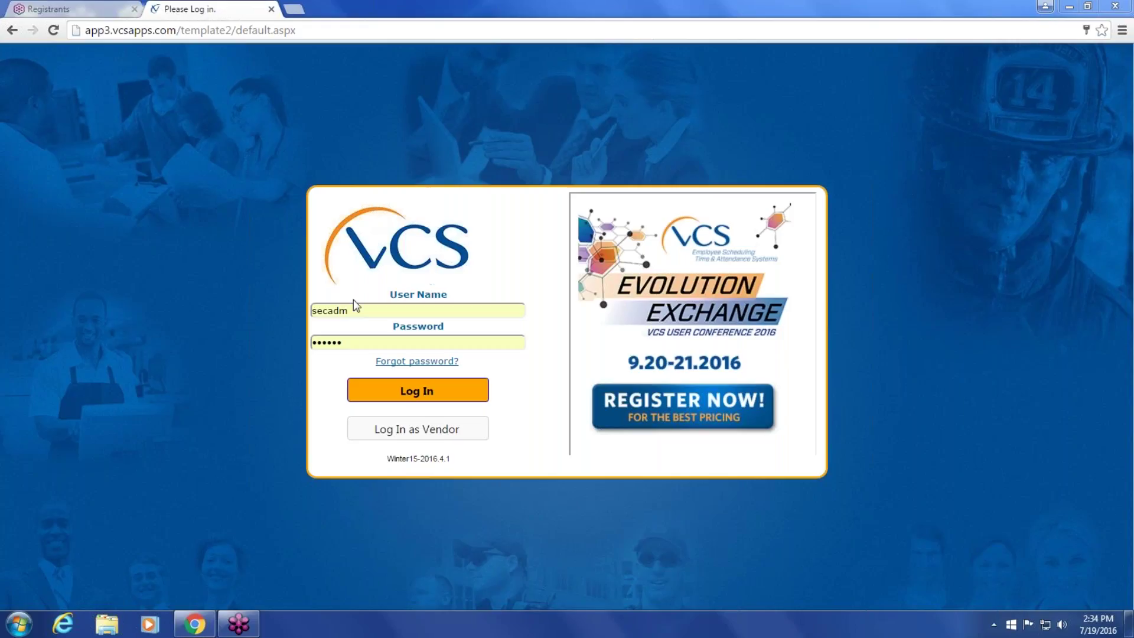
Replace the stored login with the employee's user name and password and sign in
double_click(362, 311)
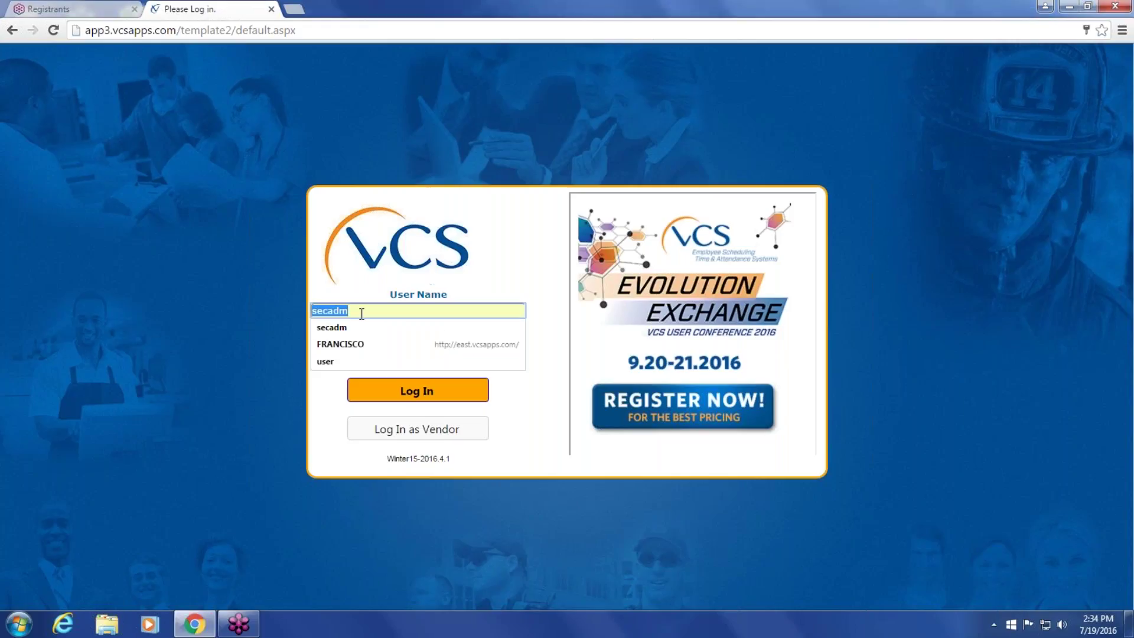
type("user")
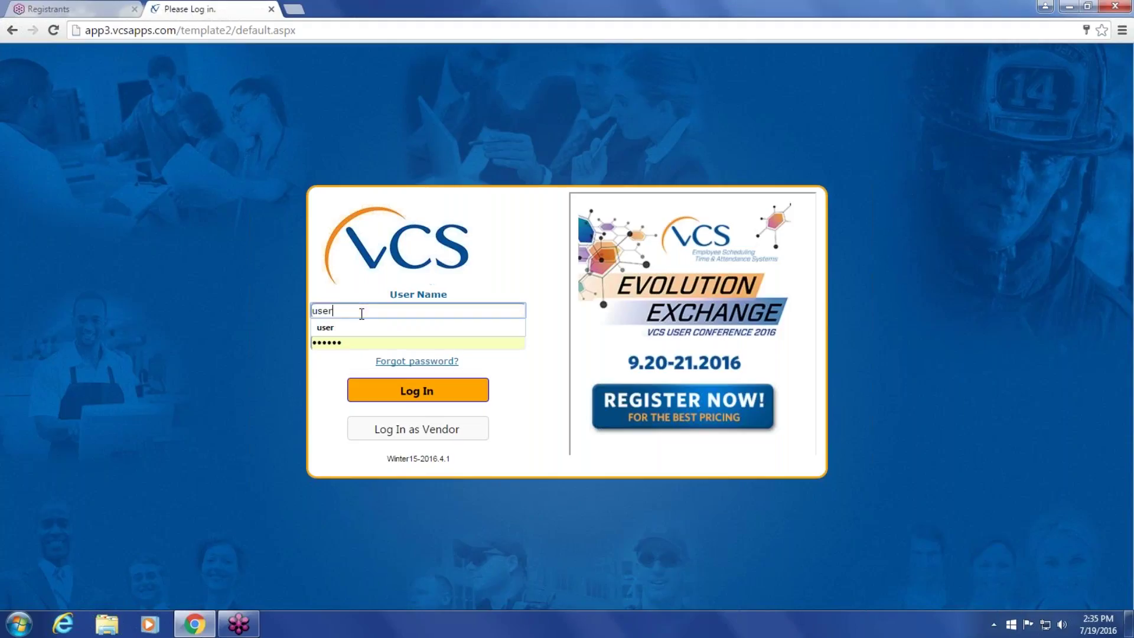
left_click(349, 344)
double_click(350, 345)
type("user")
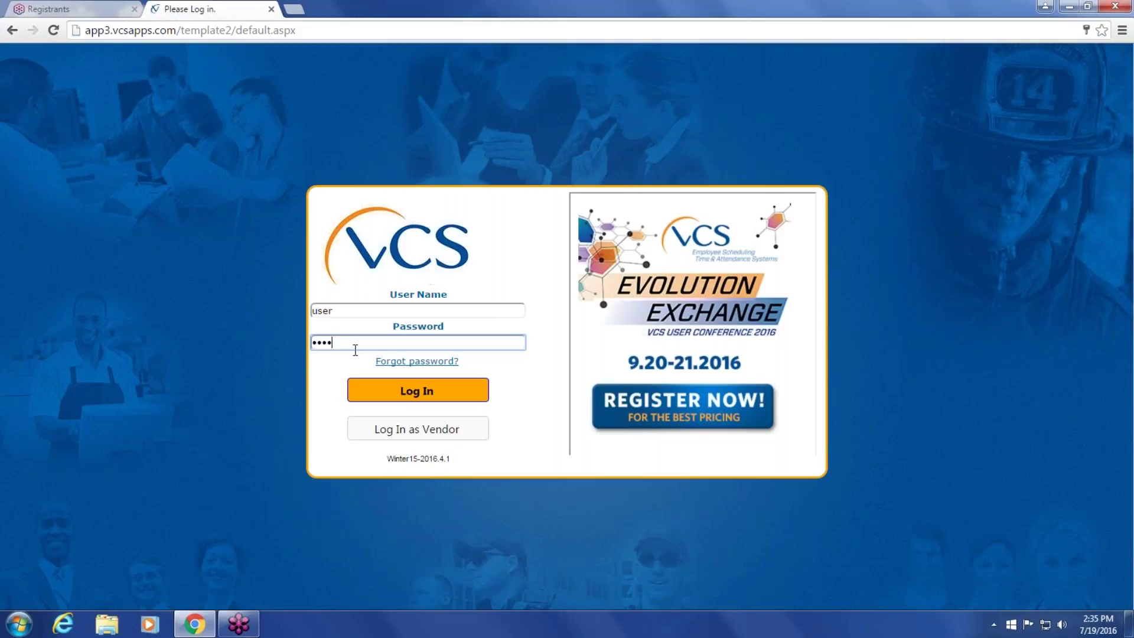
left_click(415, 392)
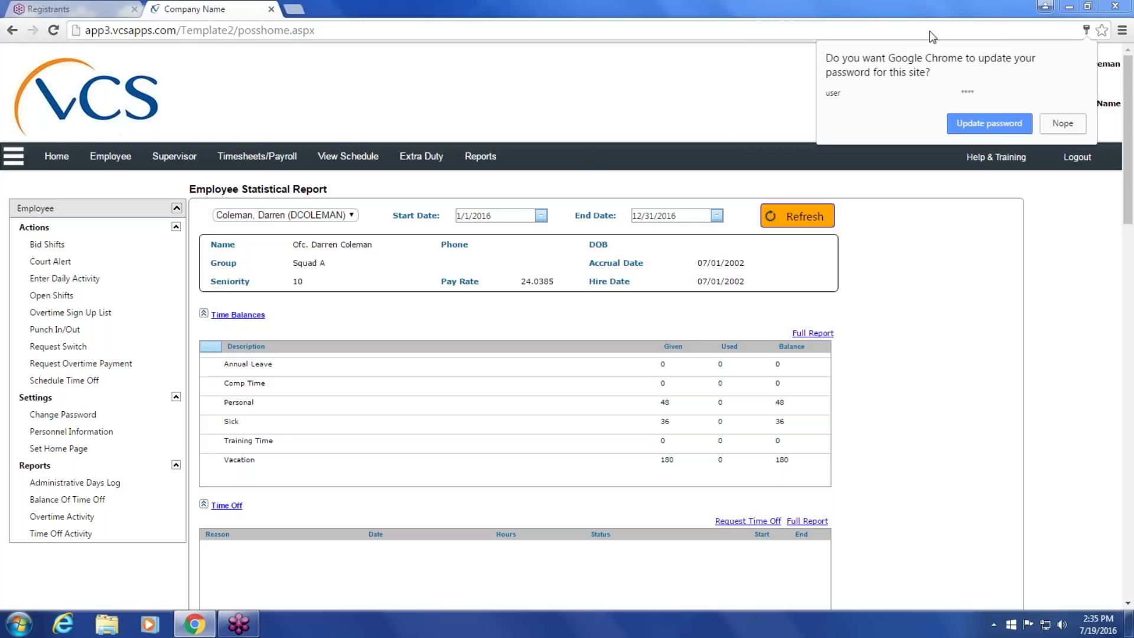
Decline Chrome's password-update offer and go to the Change Password page under Settings
left_click(1066, 124)
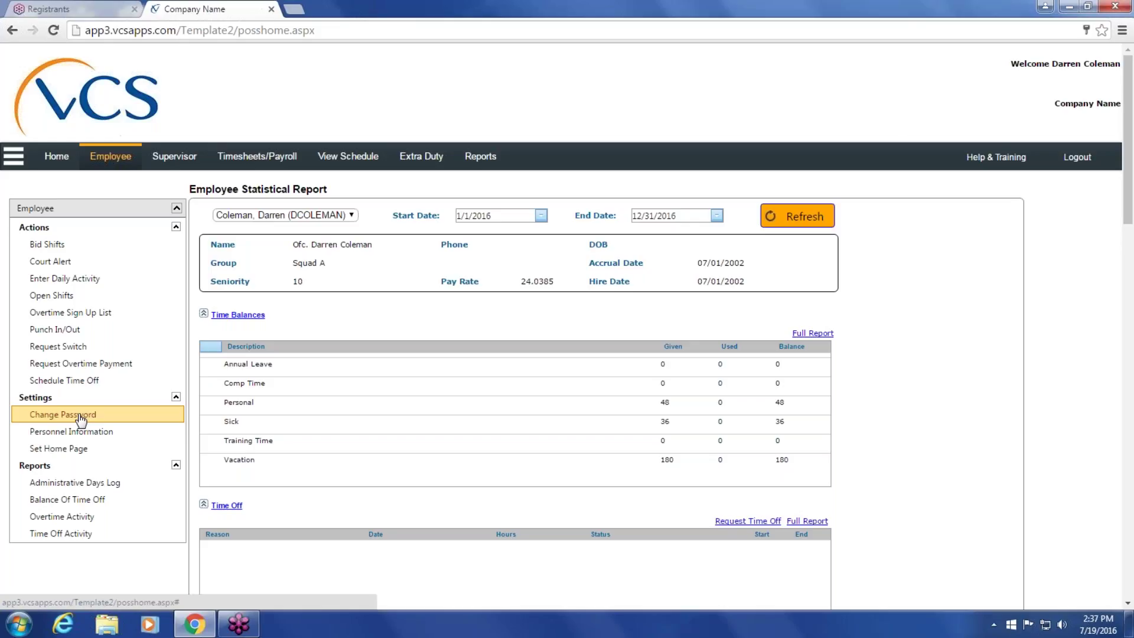
left_click(51, 416)
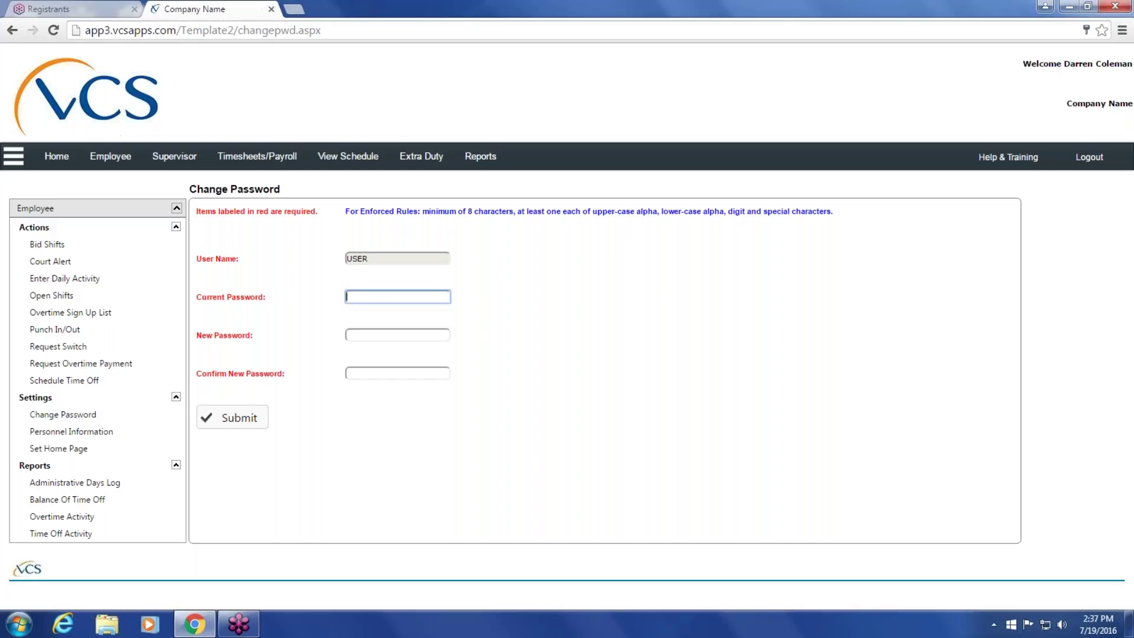
Enter the current password, then the new password and its confirmation
left_click(354, 297)
type("••••")
left_click(364, 334)
type("•••••")
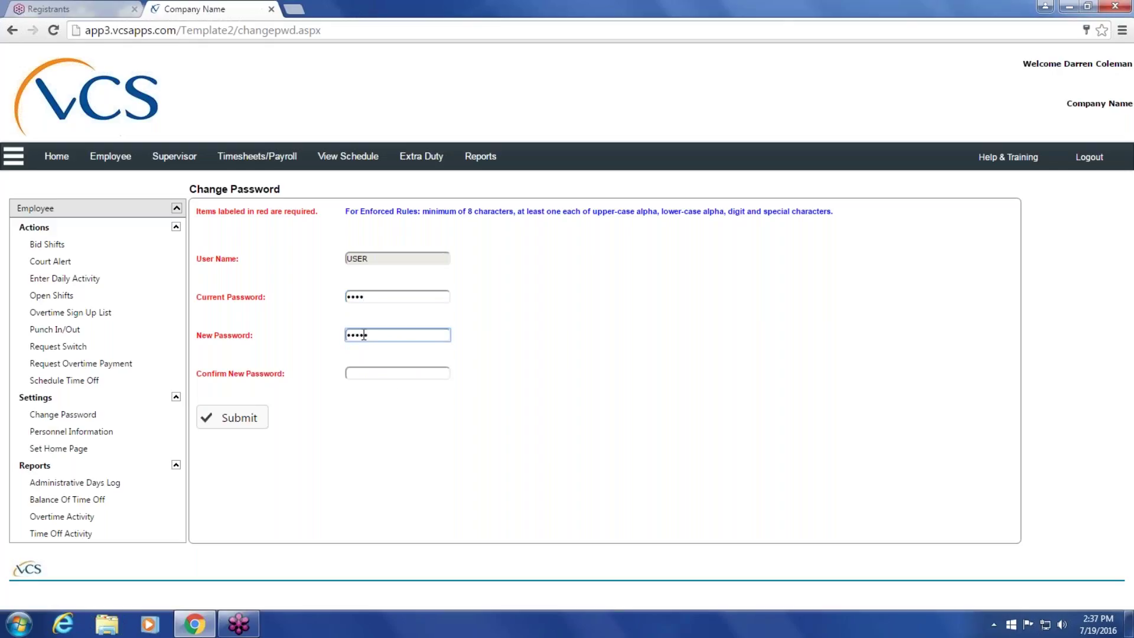
left_click(378, 374)
type("•••••")
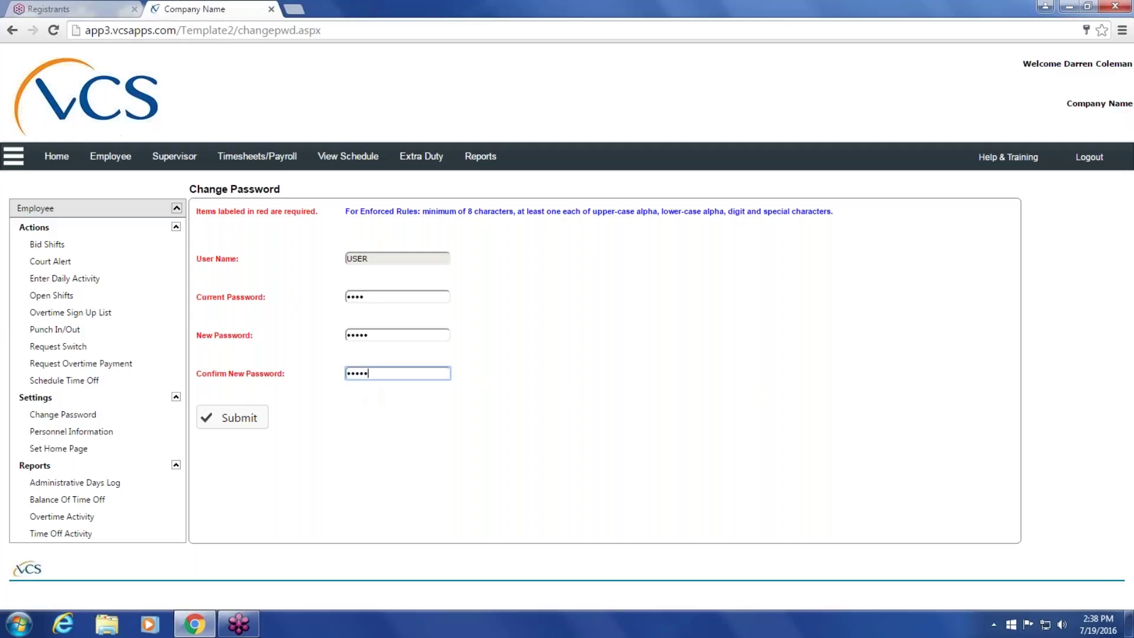
Submit the Change Password form to save the new password
left_click(233, 422)
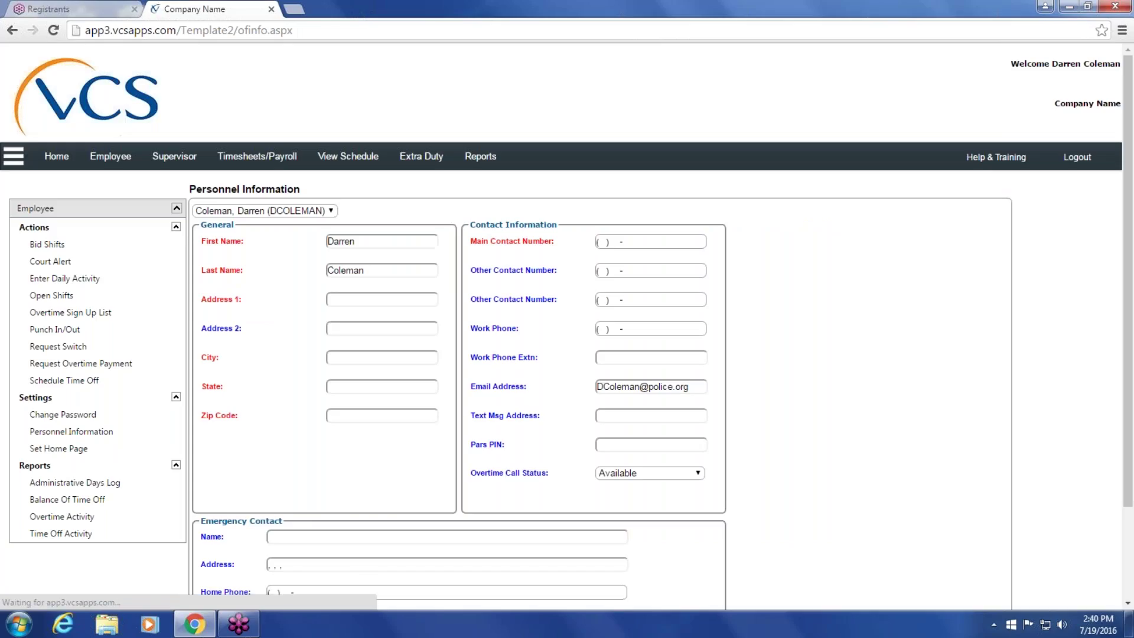
Check the Personnel Information contact details, then go to Set Home Page under Settings
scroll(766, 325, "down", 2)
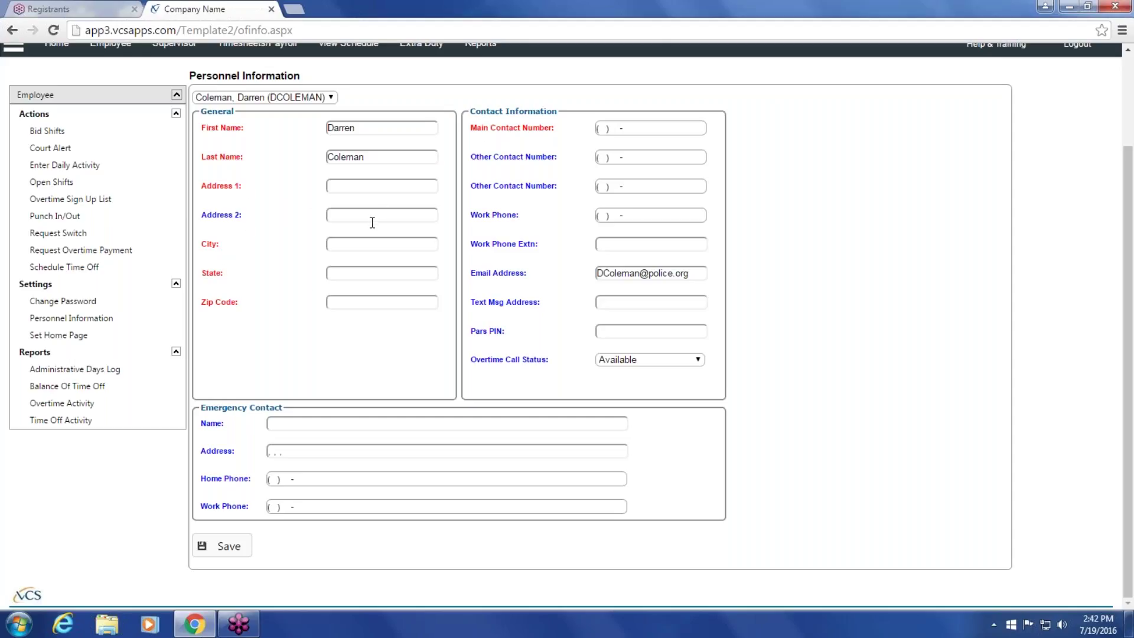
left_click(613, 129)
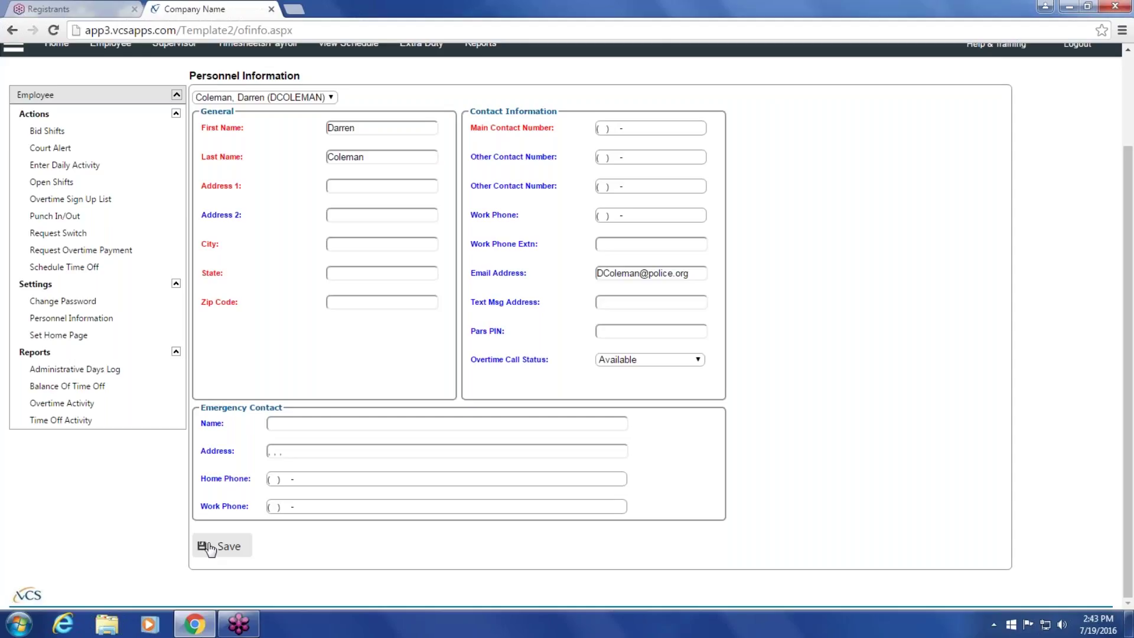
left_click(81, 335)
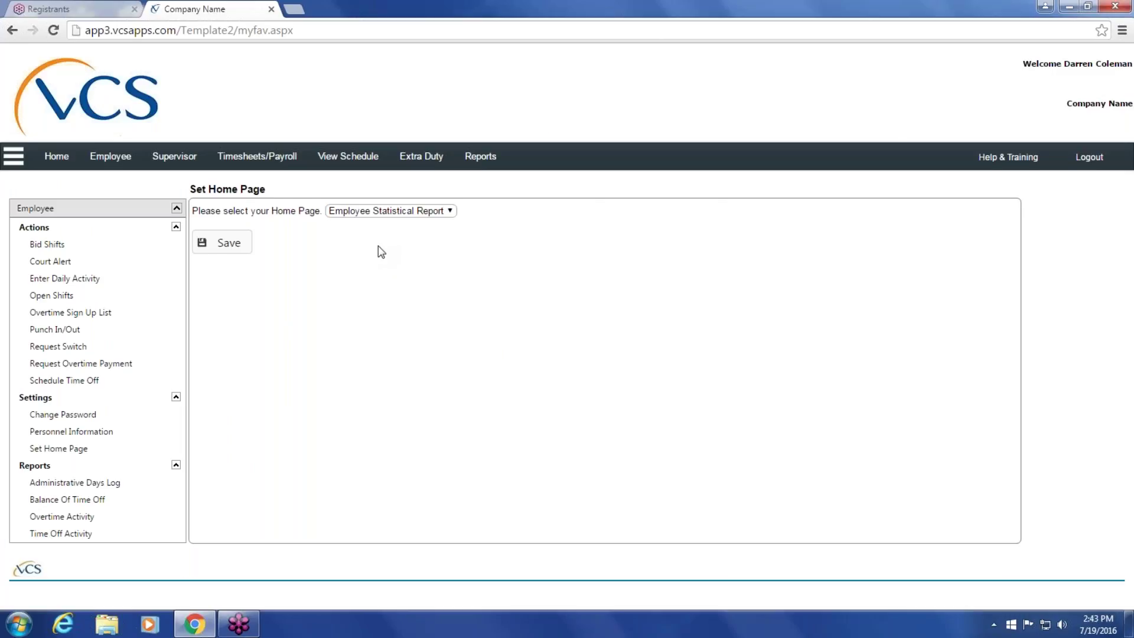
Choose Daily Schedule in the Home Page dropdown and save it
left_click(450, 211)
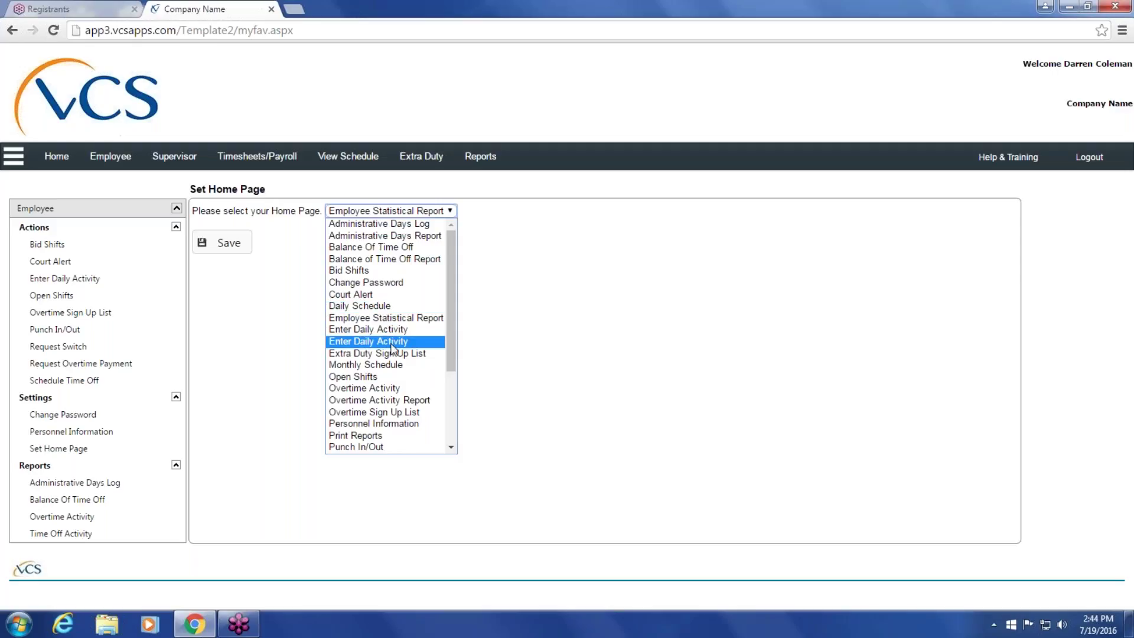
left_click(449, 421)
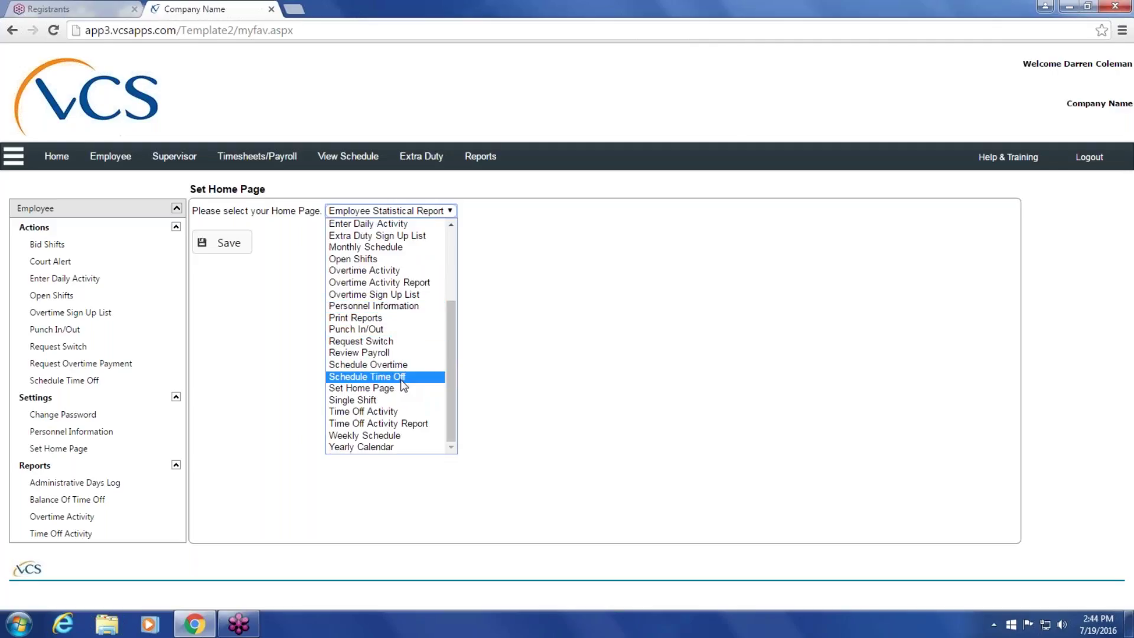
left_click(450, 245)
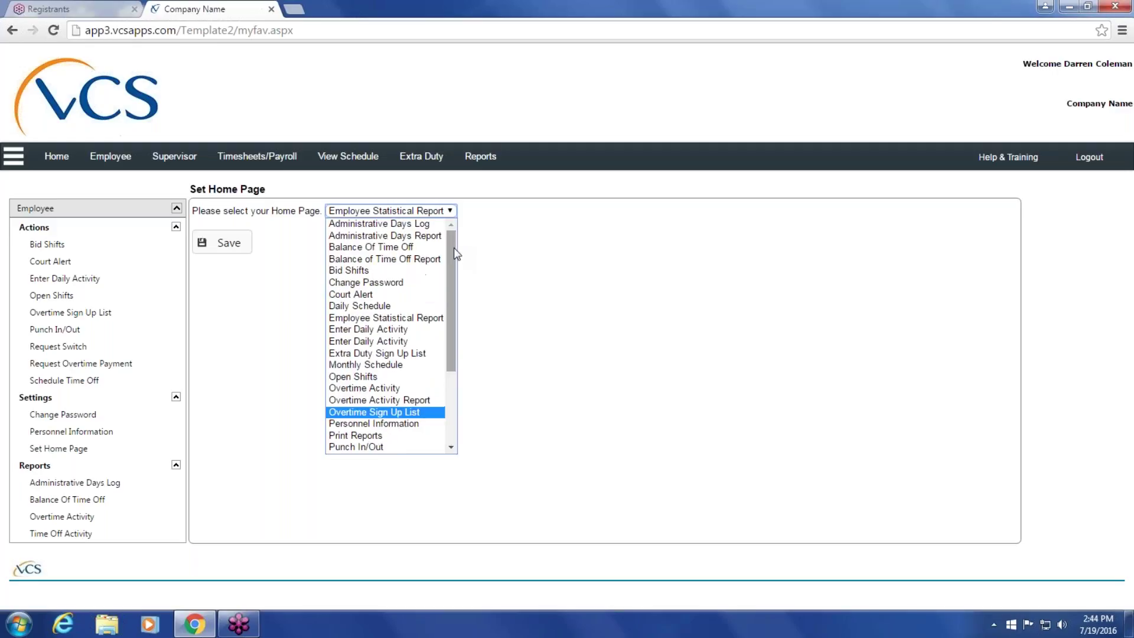
left_click(384, 308)
left_click(225, 247)
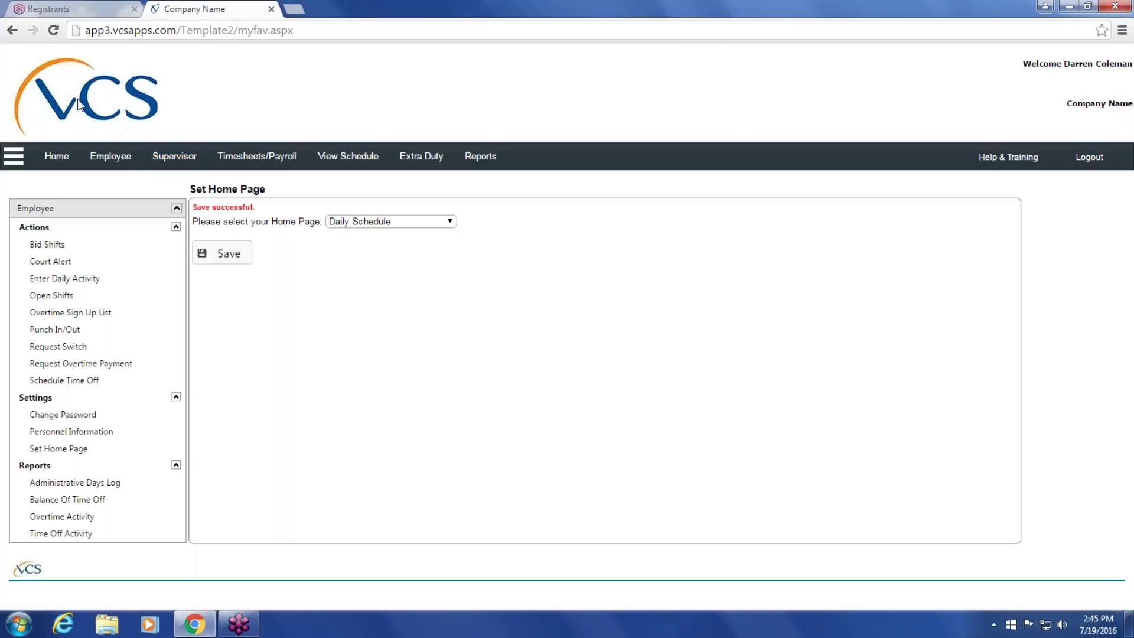
Open the Daily Schedule for 07/19/2016 and collapse the sidebar to widen it
left_click(336, 158)
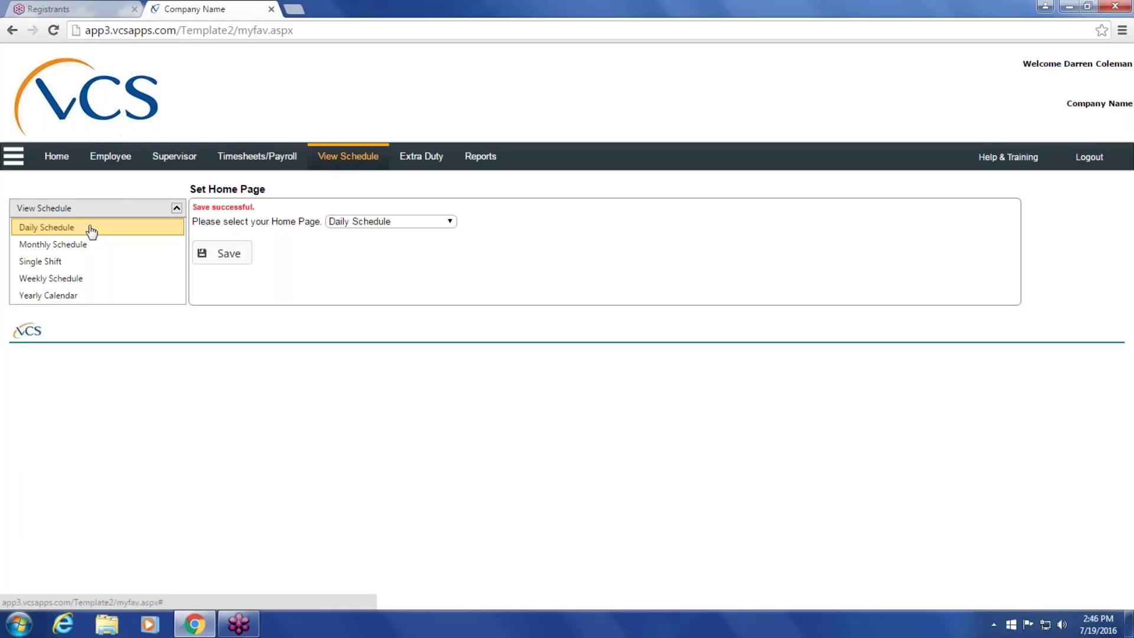
left_click(54, 231)
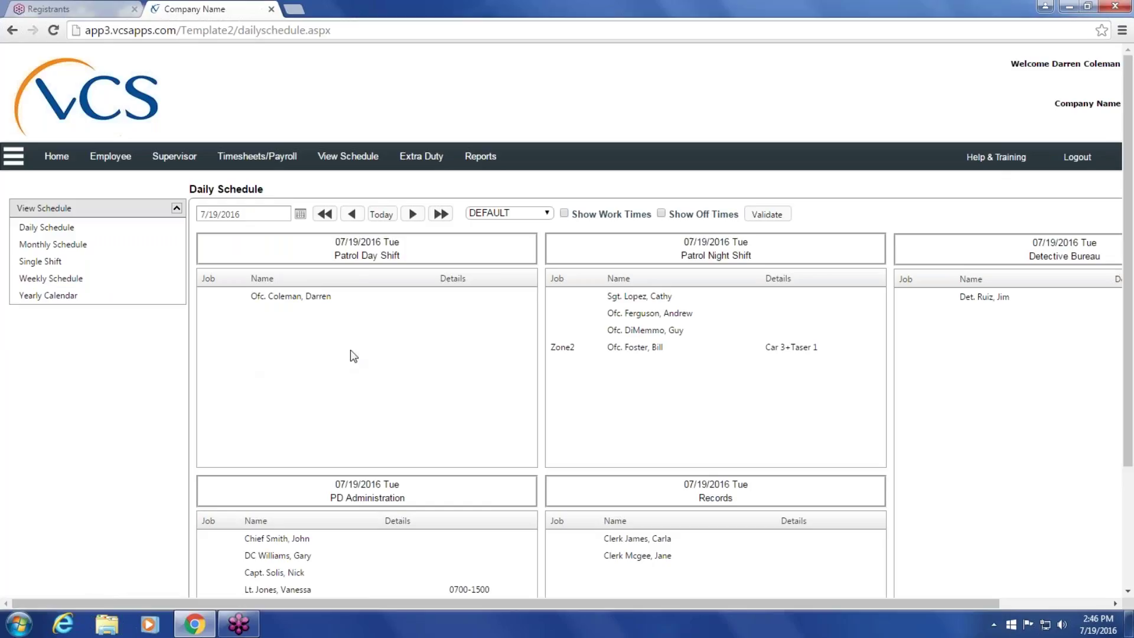
left_click(14, 157)
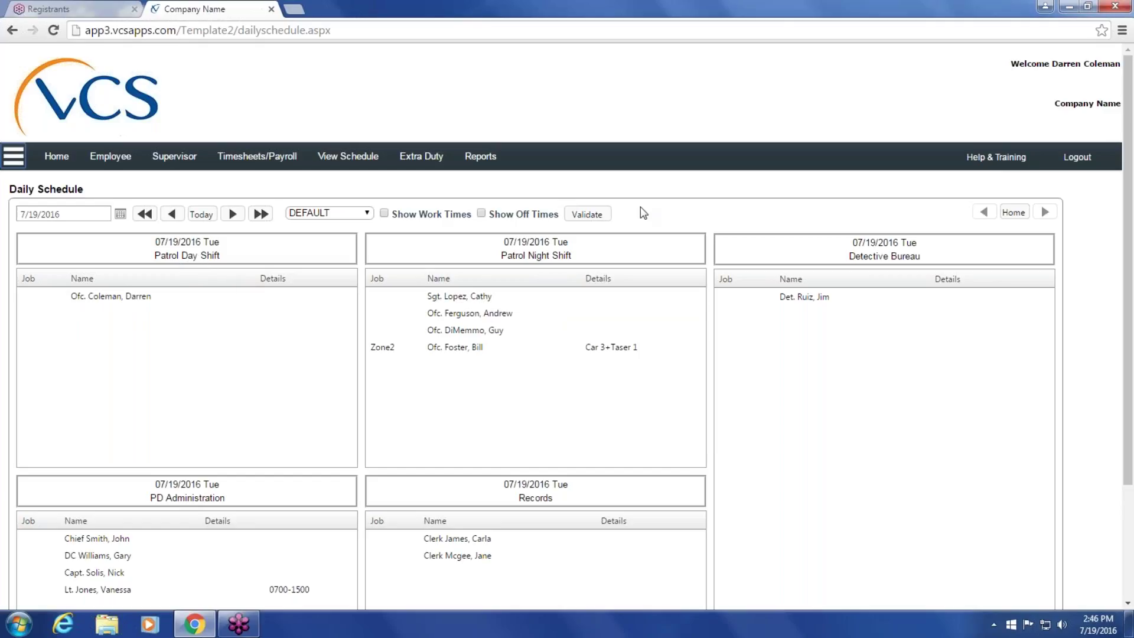
scroll(640, 207, "down", 1)
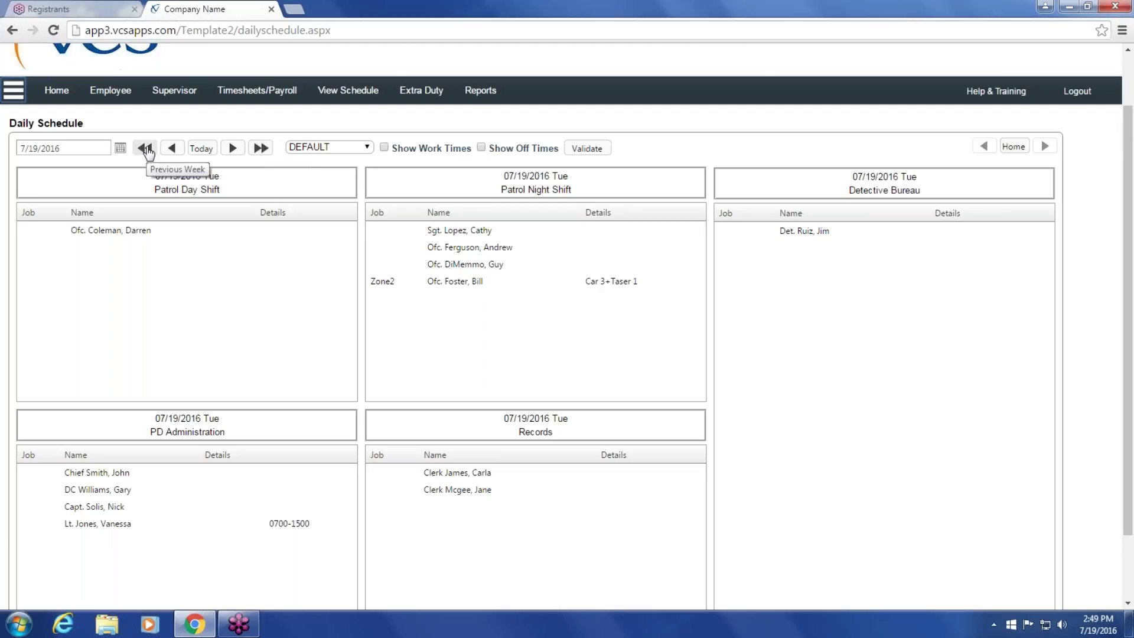
left_click(120, 148)
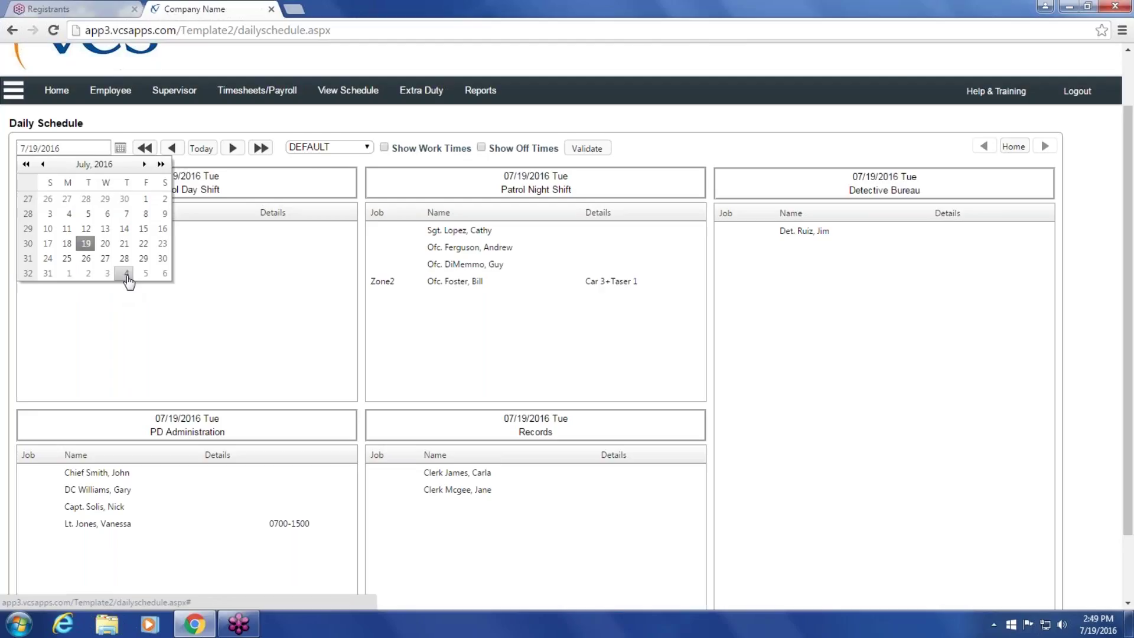
left_click(127, 272)
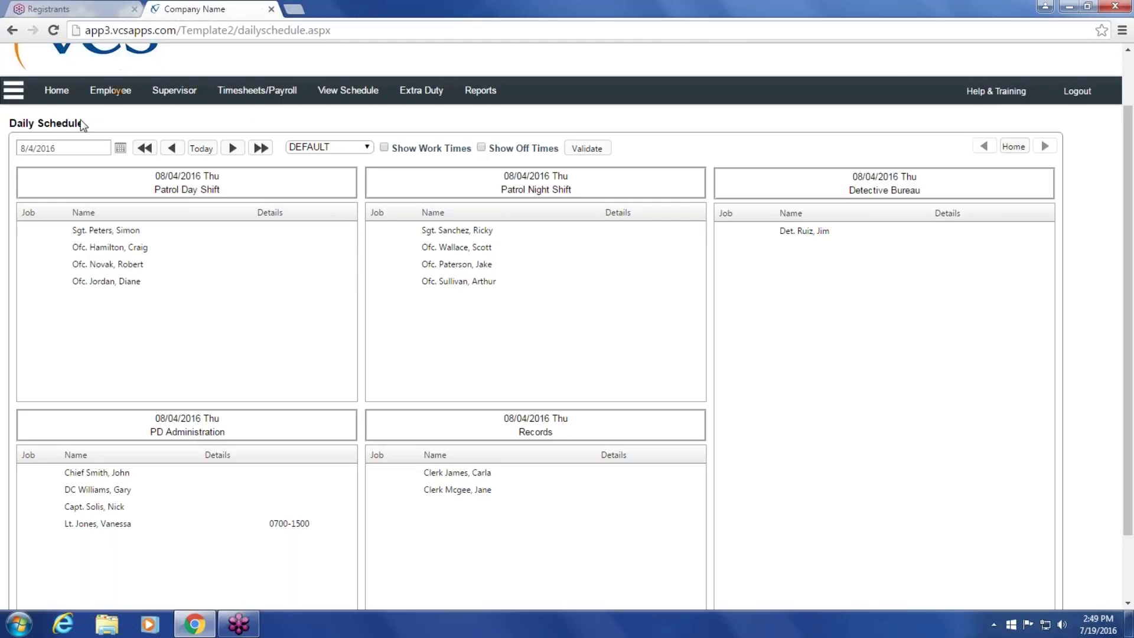
left_click(201, 149)
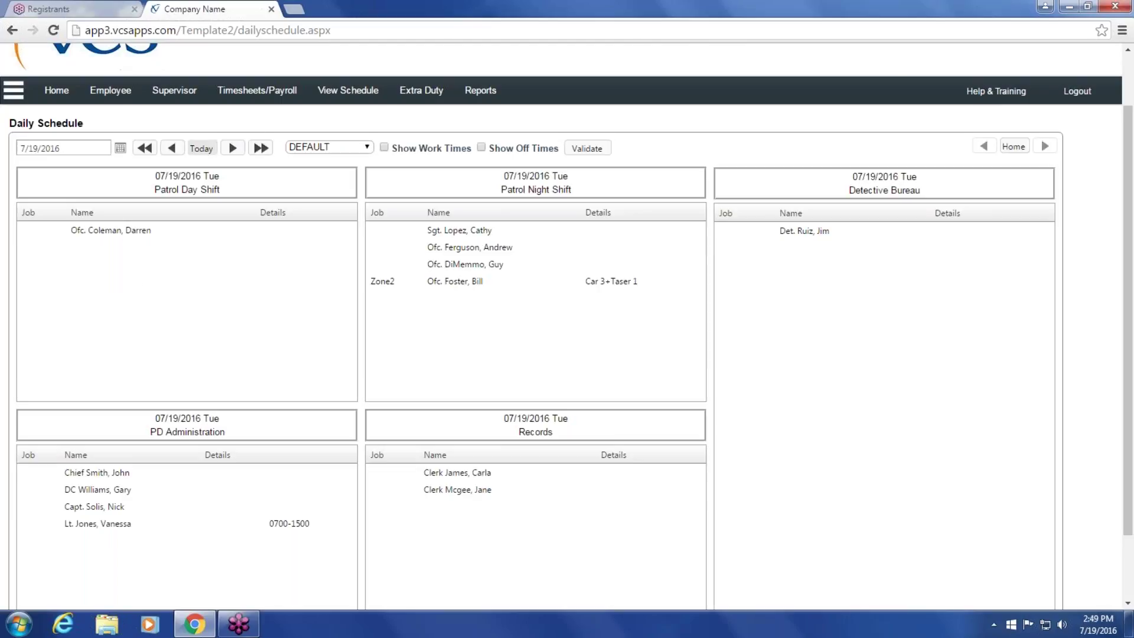
left_click(367, 147)
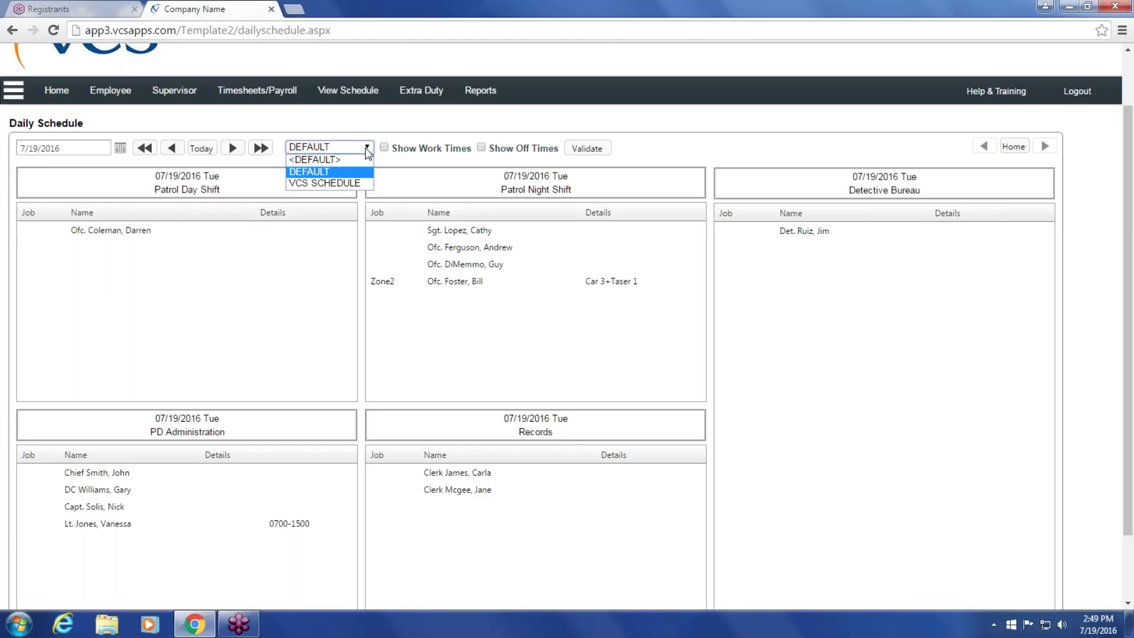
left_click(326, 172)
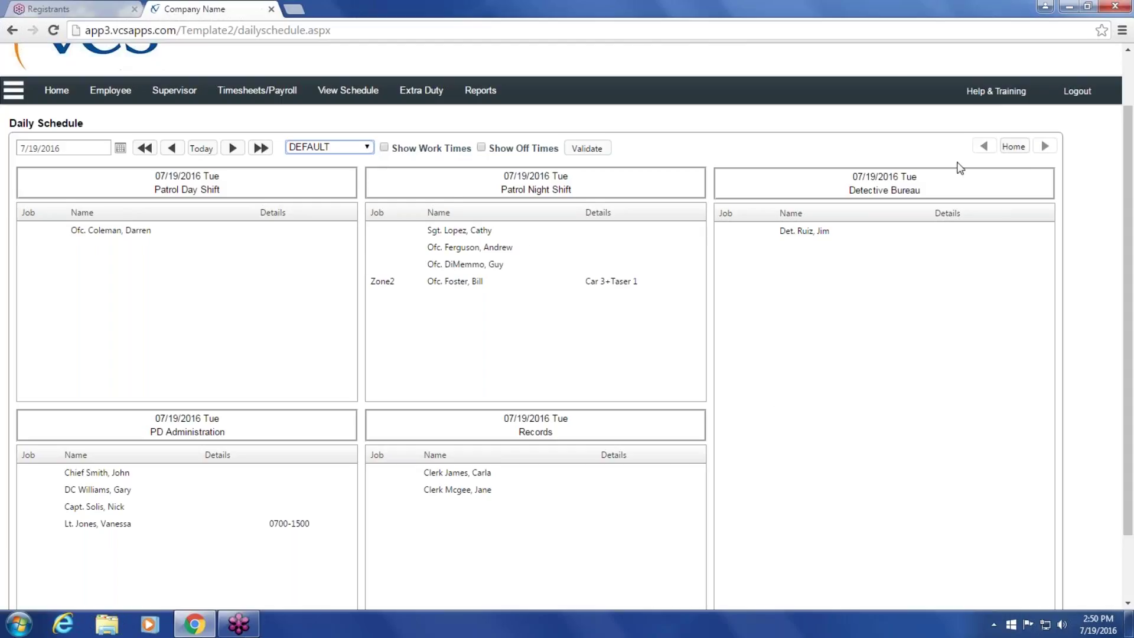
left_click(1046, 148)
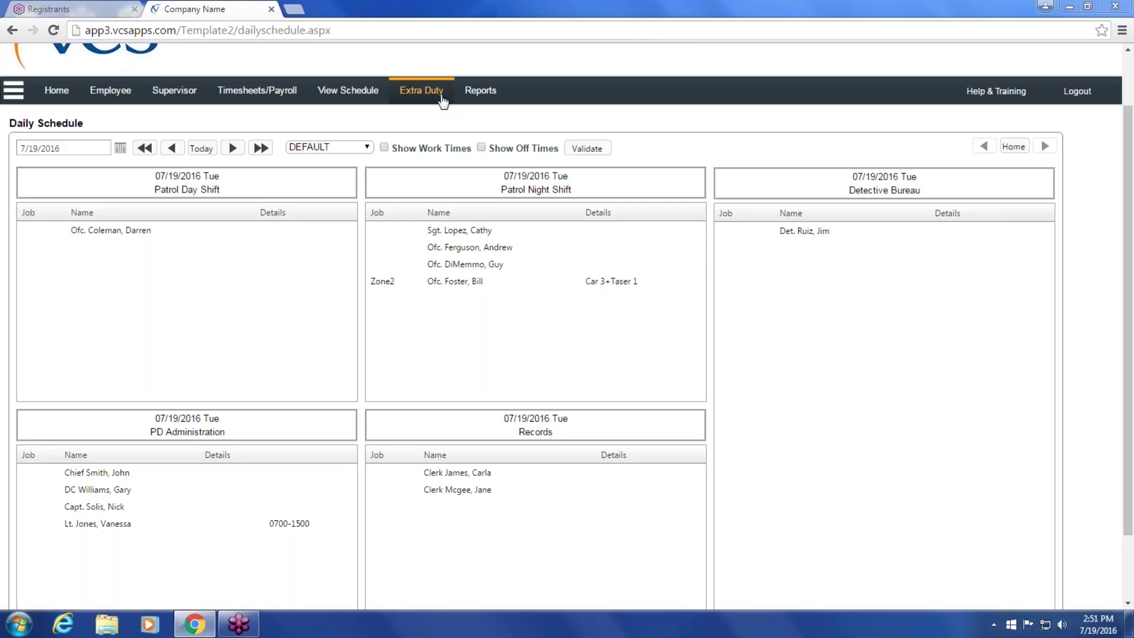
Switch to the Weekly Schedule and select Squad B for the week of 7/17–7/23/2016
left_click(347, 90)
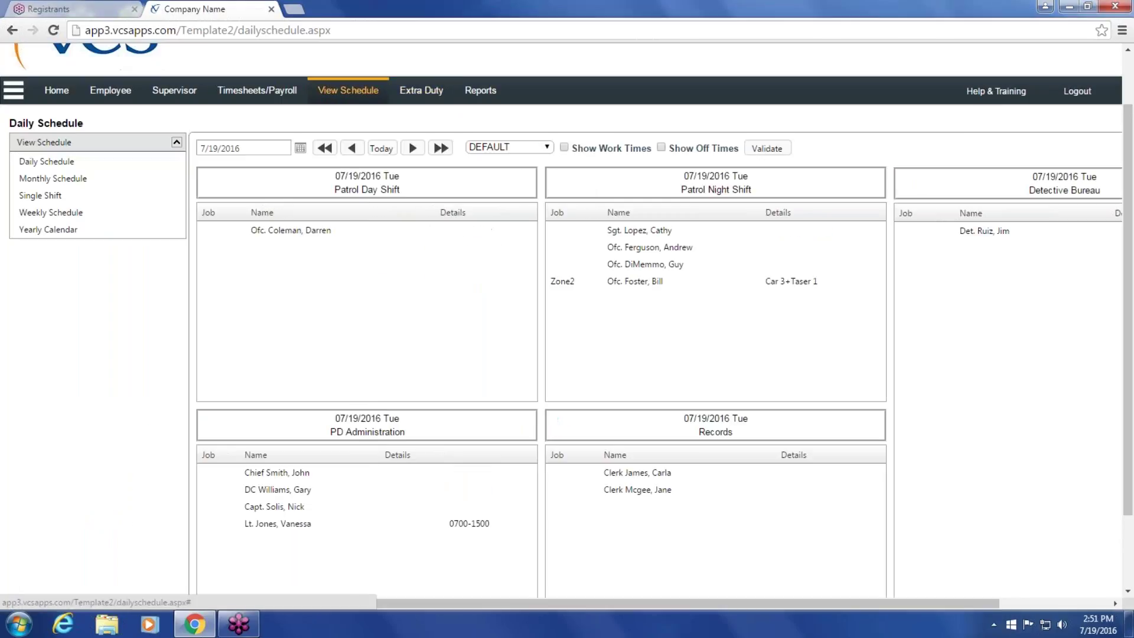
left_click(57, 216)
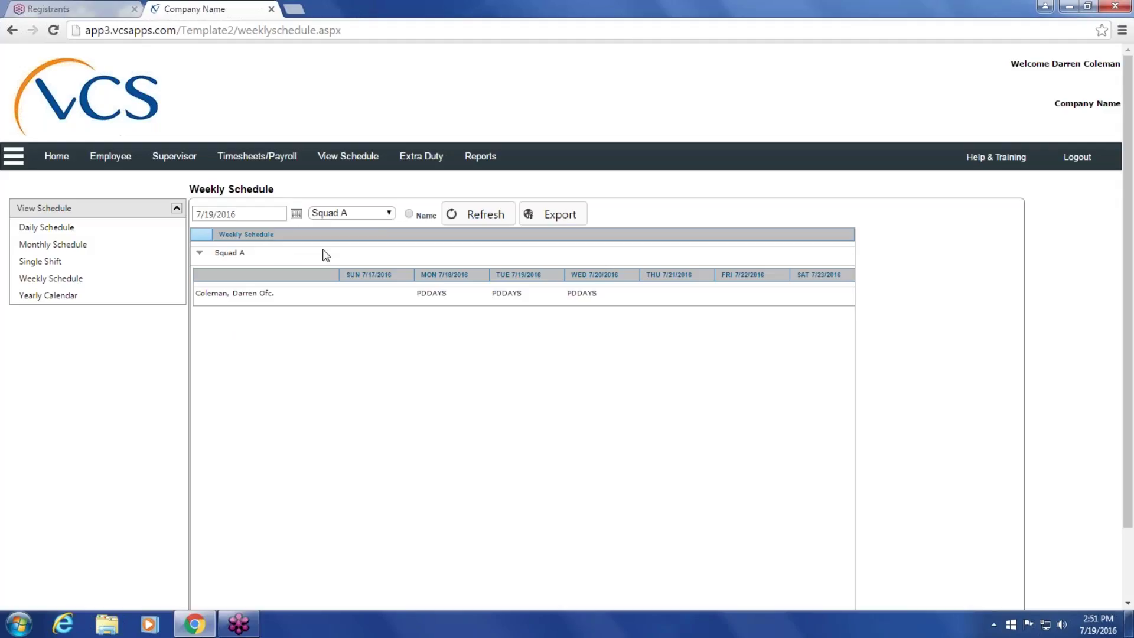
left_click(388, 214)
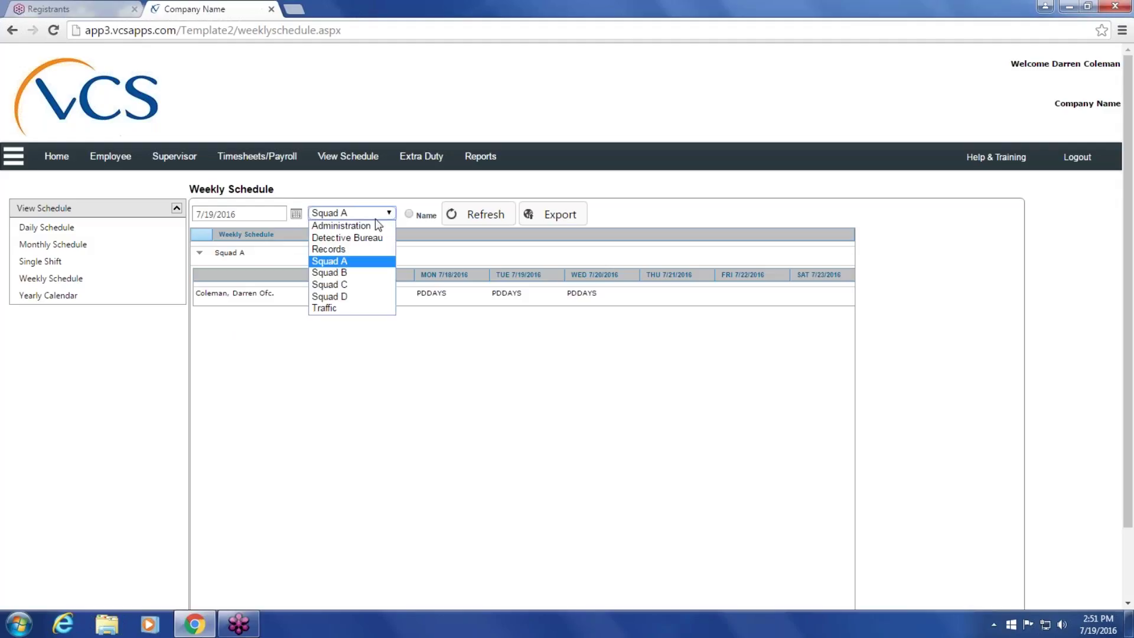
left_click(354, 277)
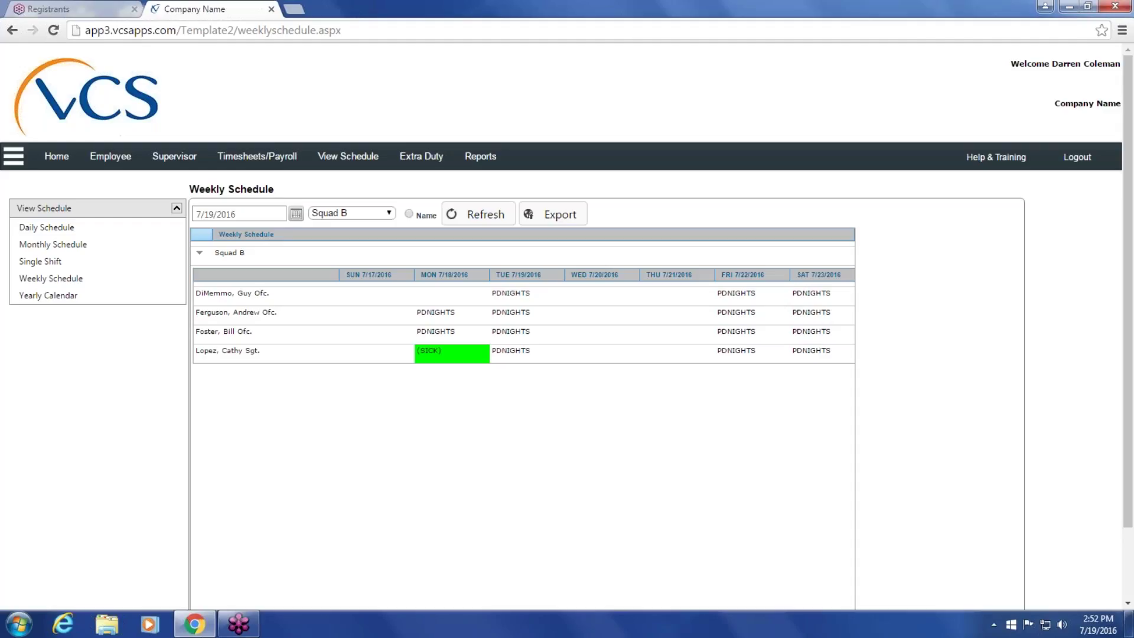
Jump the weekly schedule to 7/28/2016 via the calendar, then switch to Monthly Schedule
left_click(297, 215)
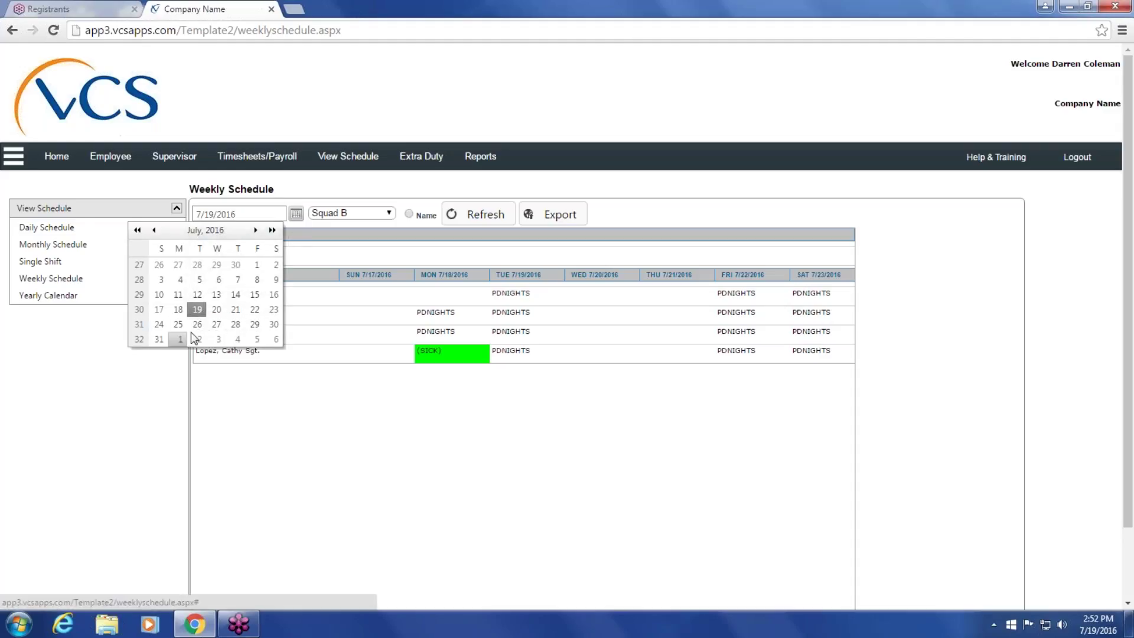
left_click(234, 326)
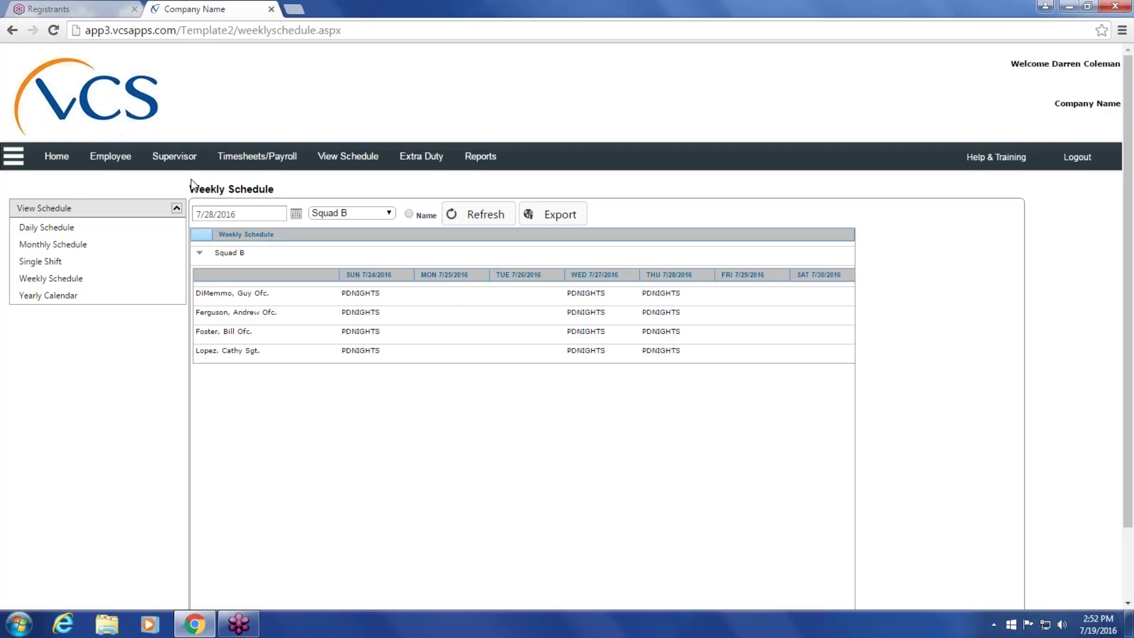
left_click(62, 248)
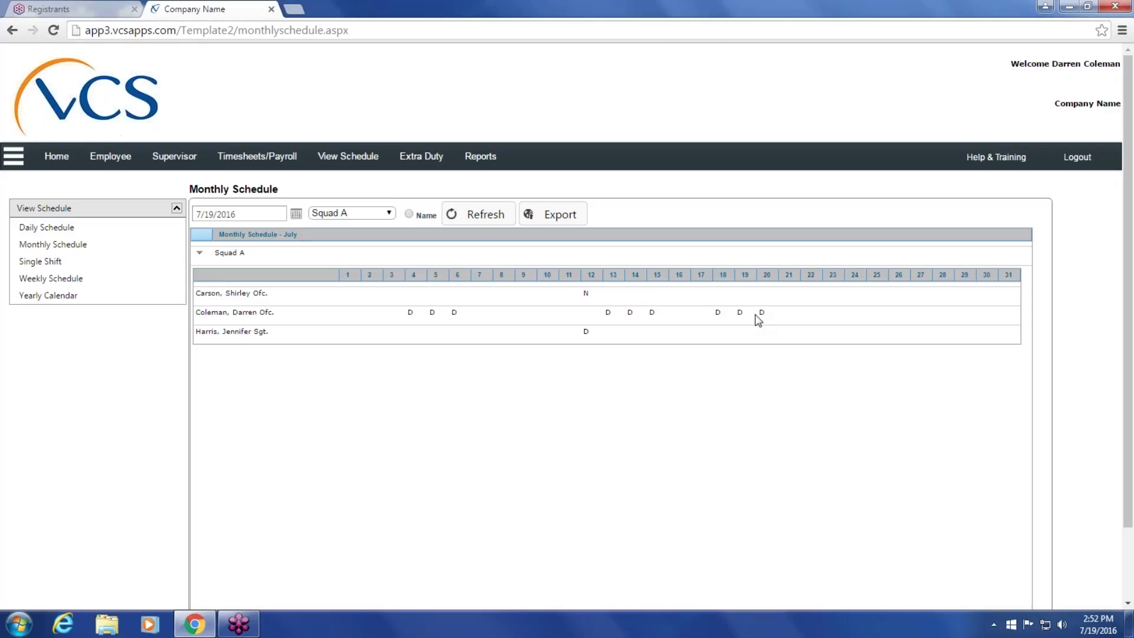
Select Squad B to see its July 2016 schedule with the green sick day on the 18th
left_click(389, 214)
left_click(332, 272)
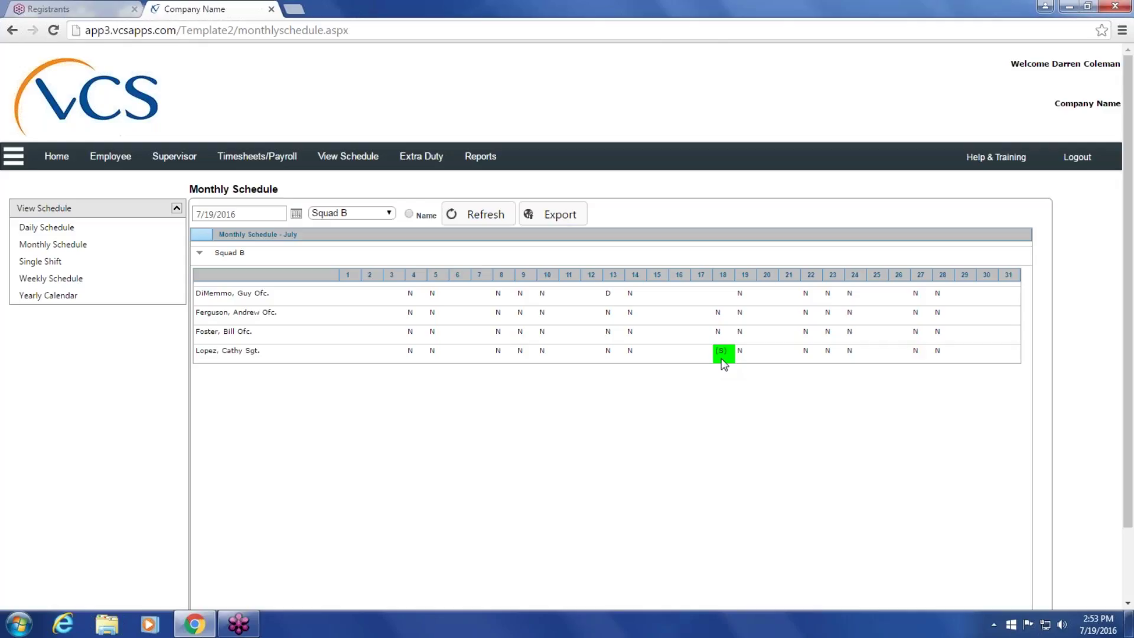
Switch to the Yearly Calendar and scroll through the months to review July's PDDays entries
left_click(34, 297)
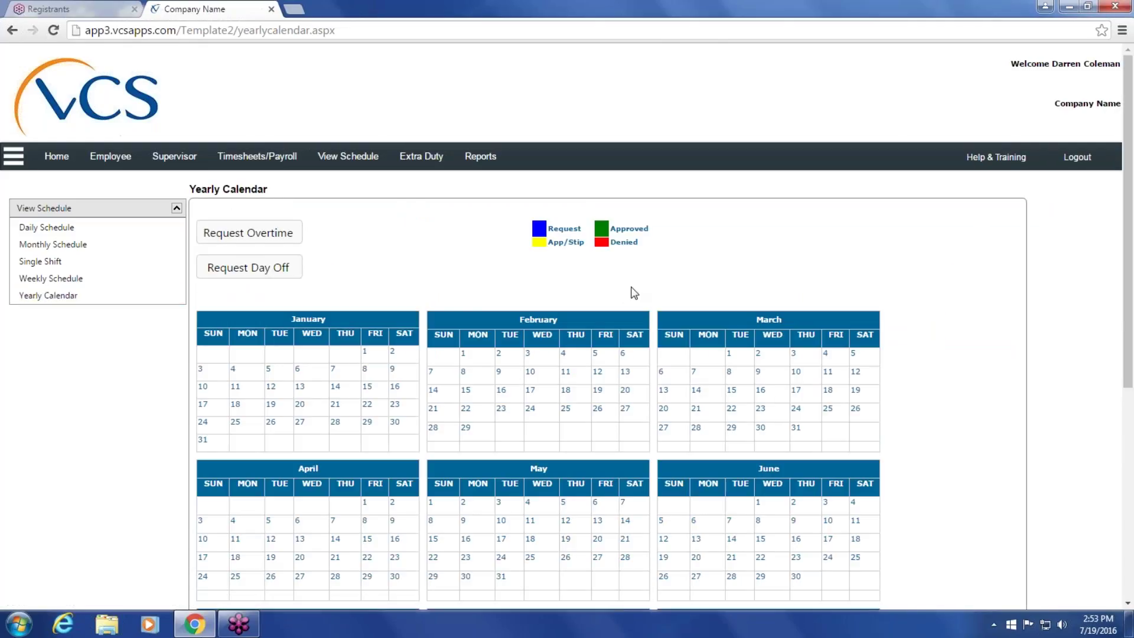
scroll(664, 328, "down", 6)
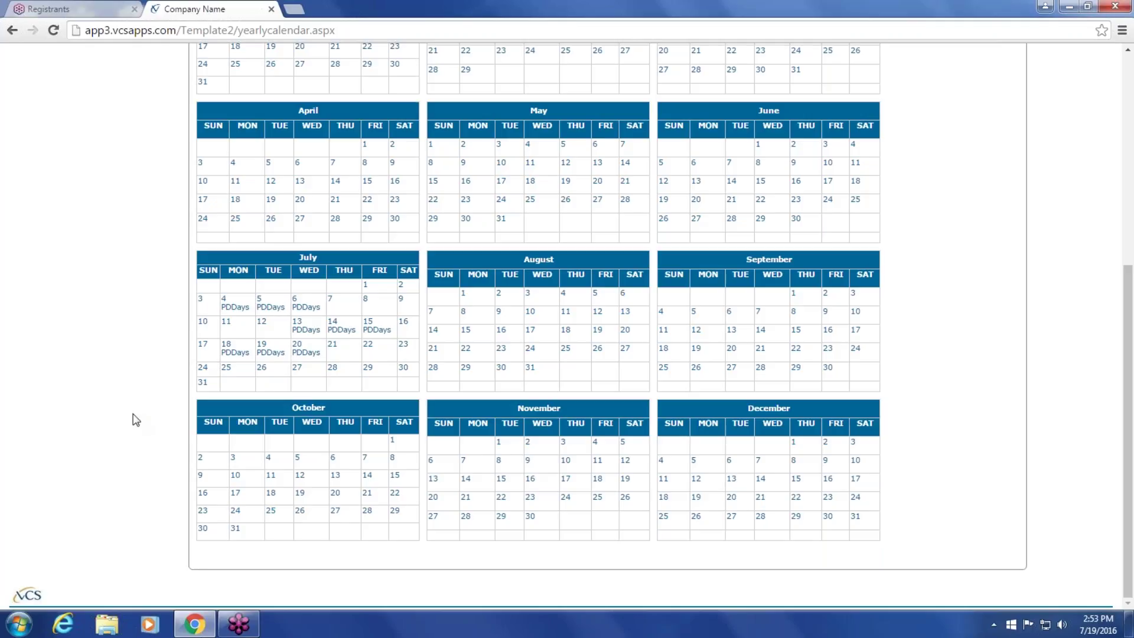
scroll(135, 419, "up", 5)
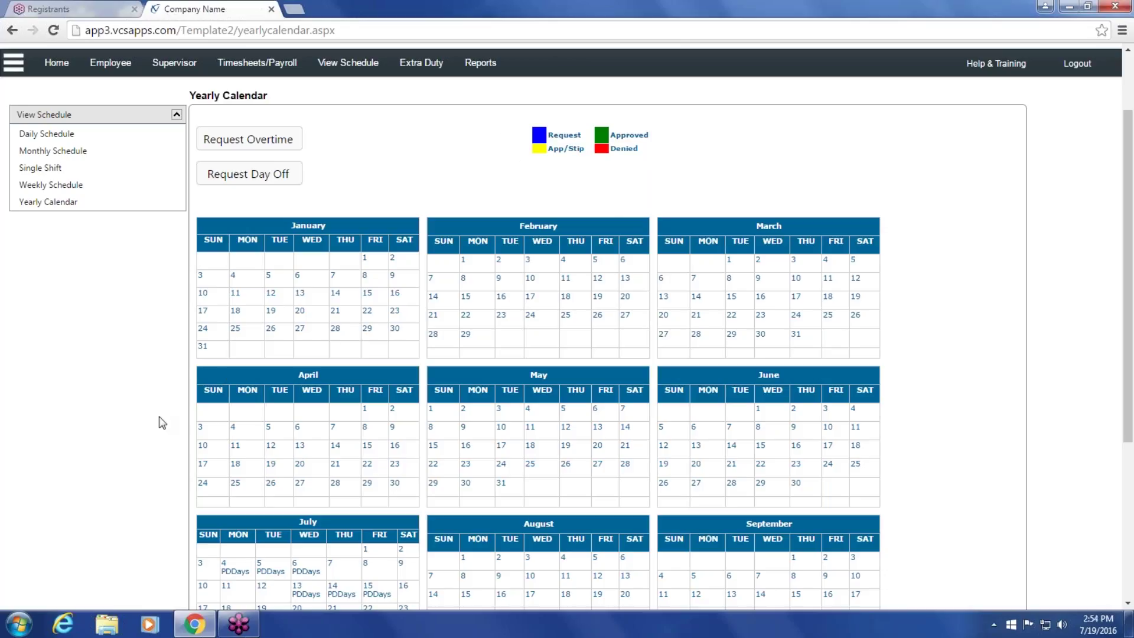
scroll(159, 423, "down", 1)
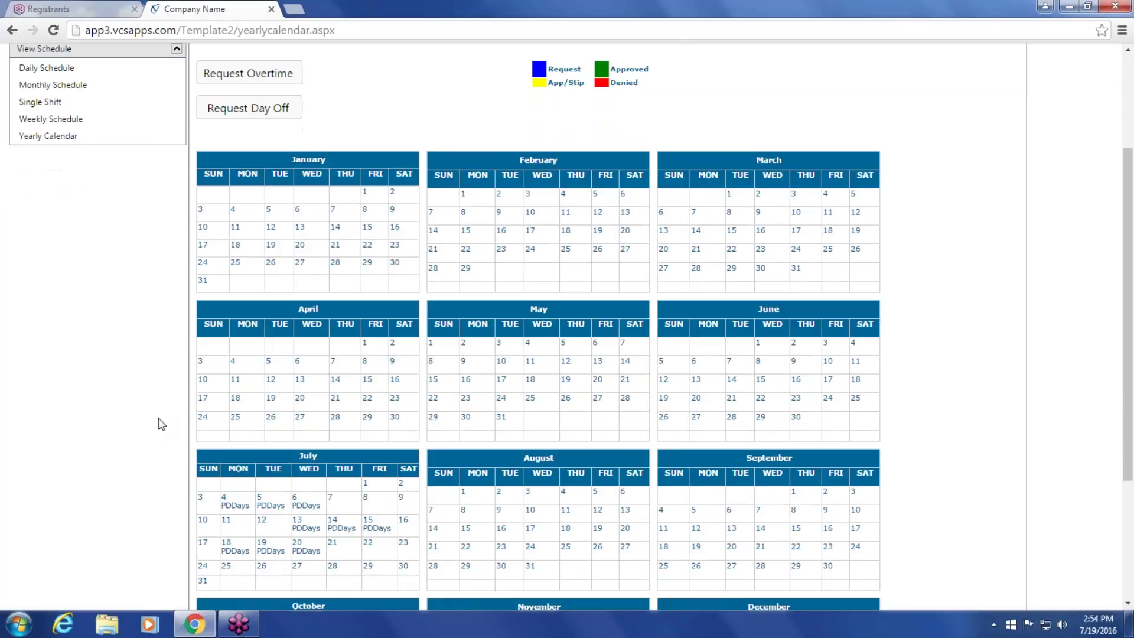
scroll(160, 423, "down", 3)
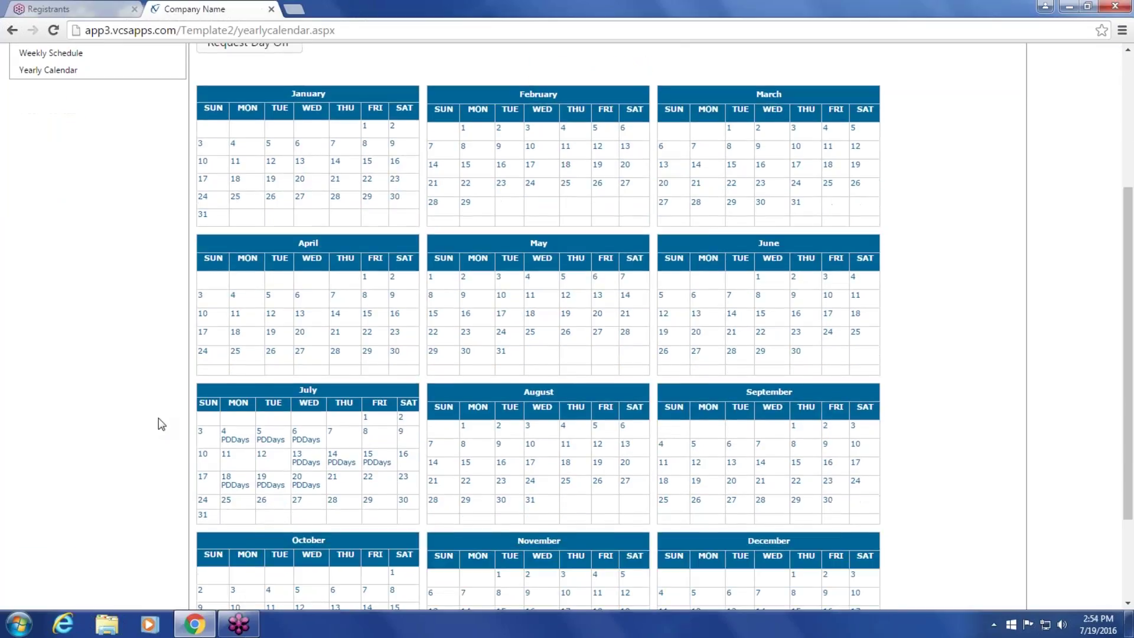
scroll(159, 419, "up", 5)
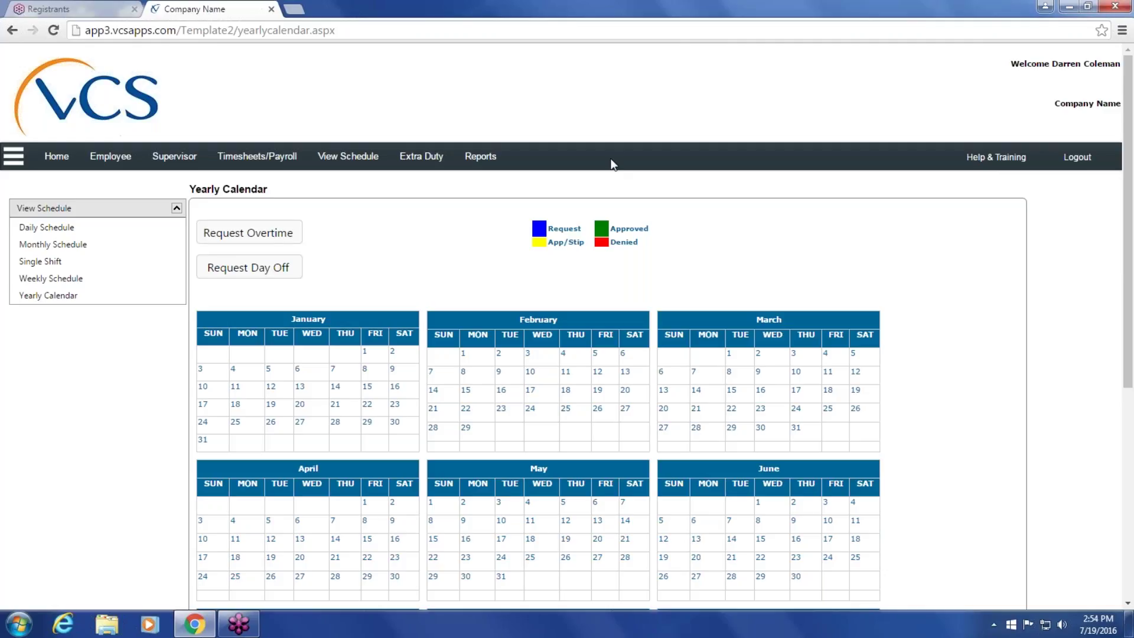
From the Employee menu, start a new Schedule Time Off entry for 7/19/2016
left_click(113, 160)
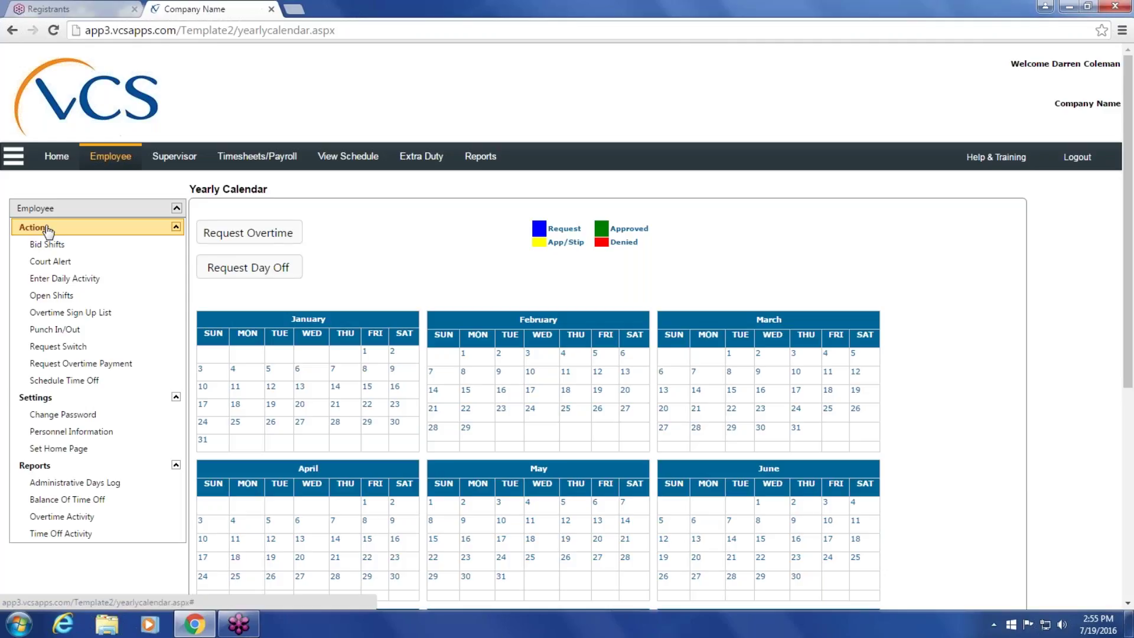
left_click(78, 381)
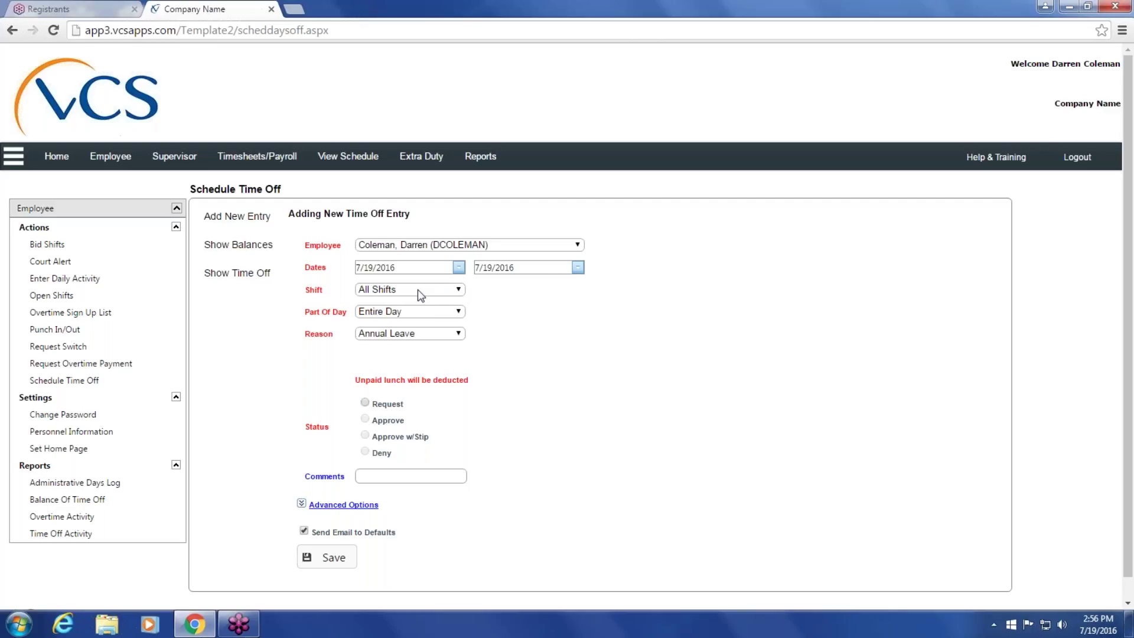
left_click(381, 267)
left_click(516, 270)
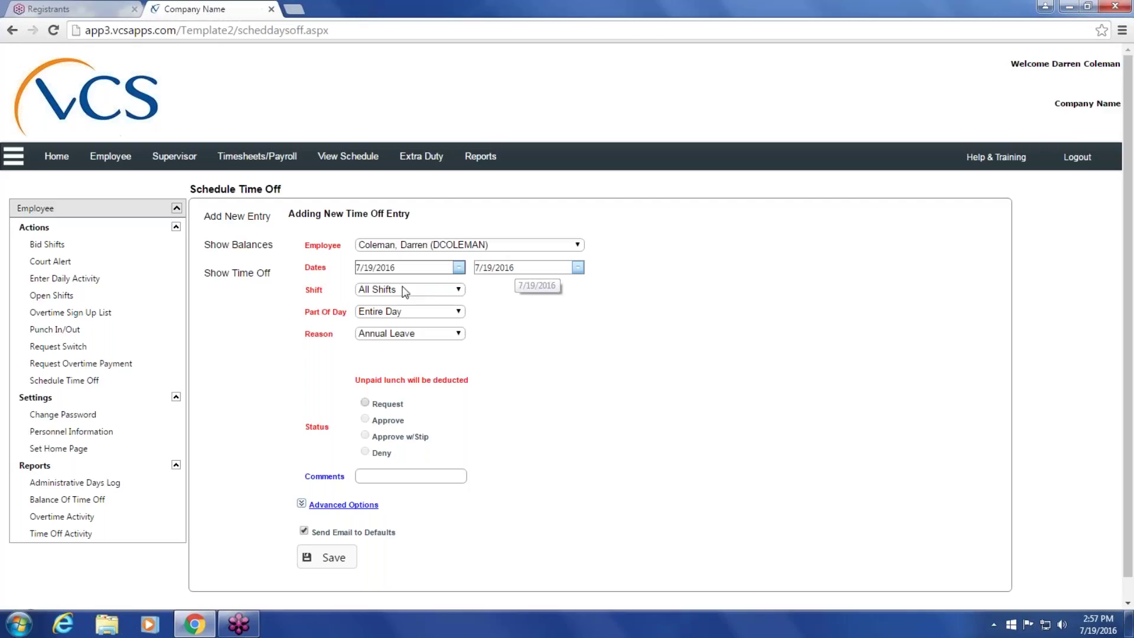
left_click(459, 293)
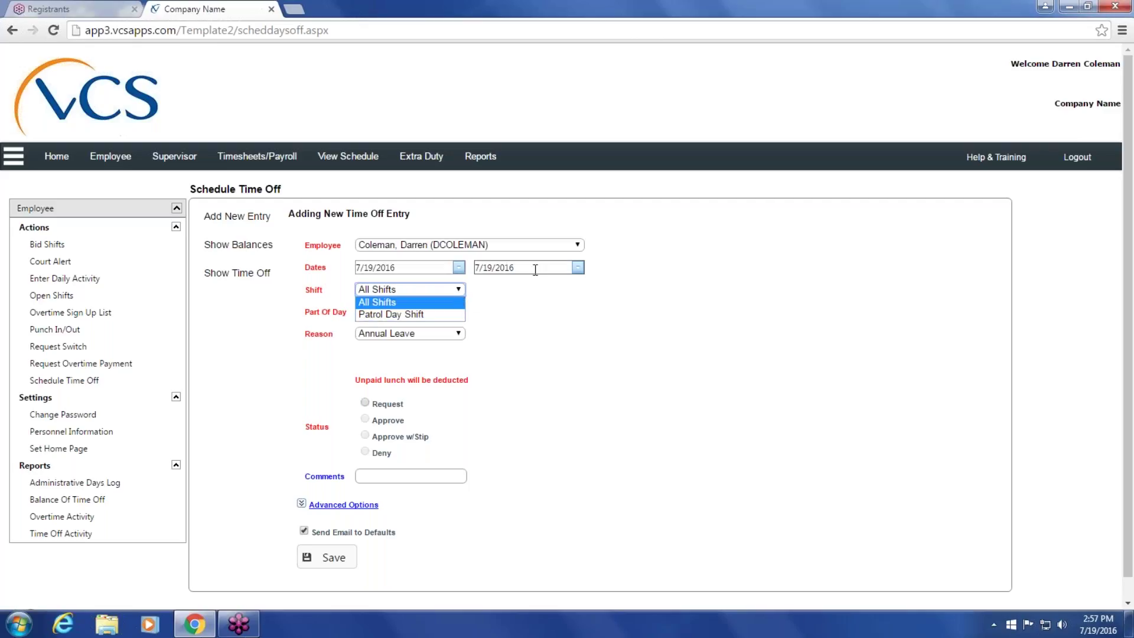
left_click(496, 288)
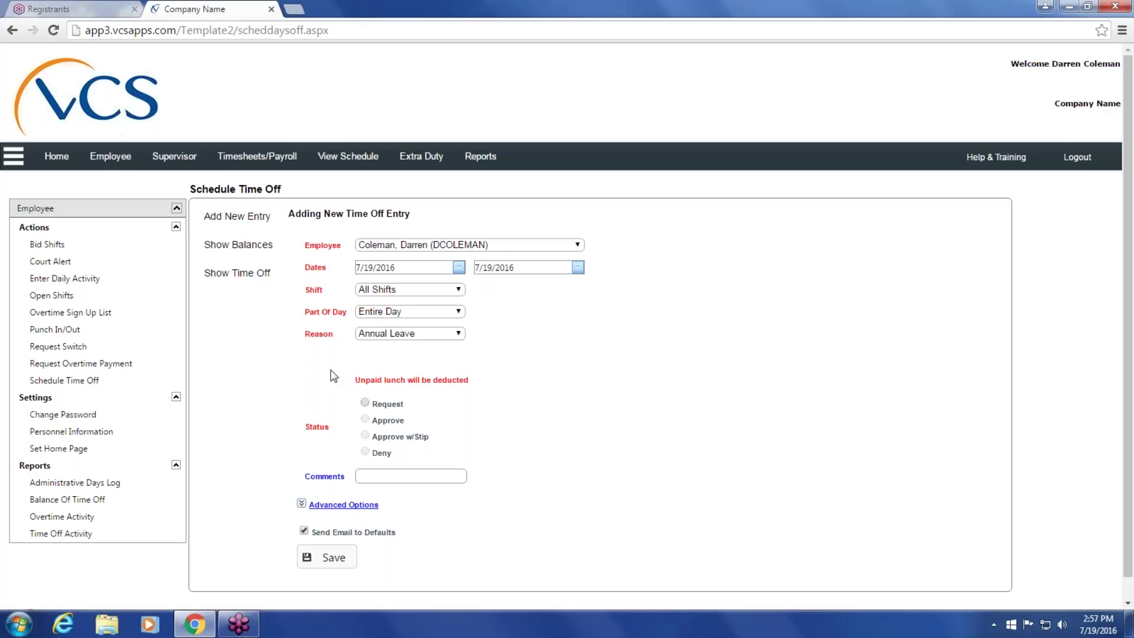
left_click(459, 316)
left_click(444, 313)
left_click(460, 289)
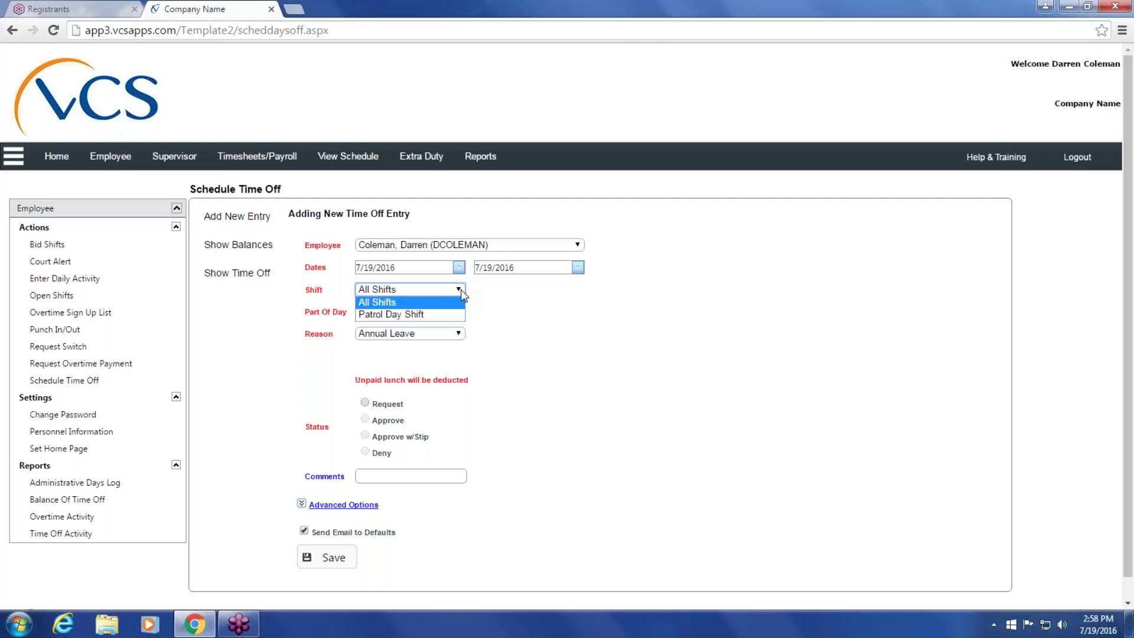
left_click(463, 289)
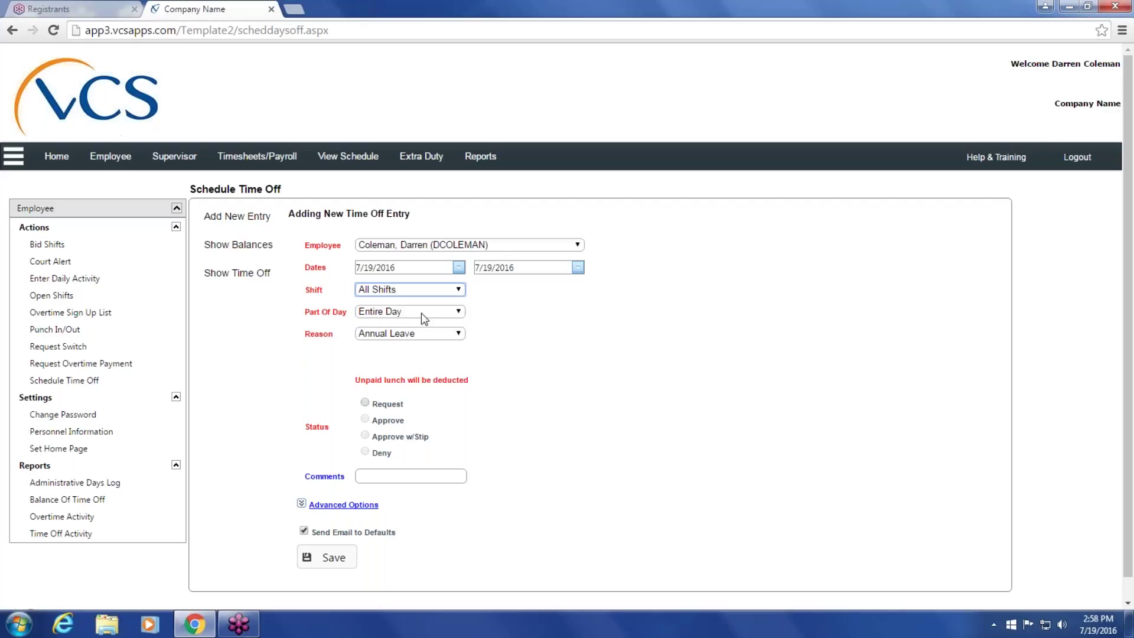
left_click(459, 311)
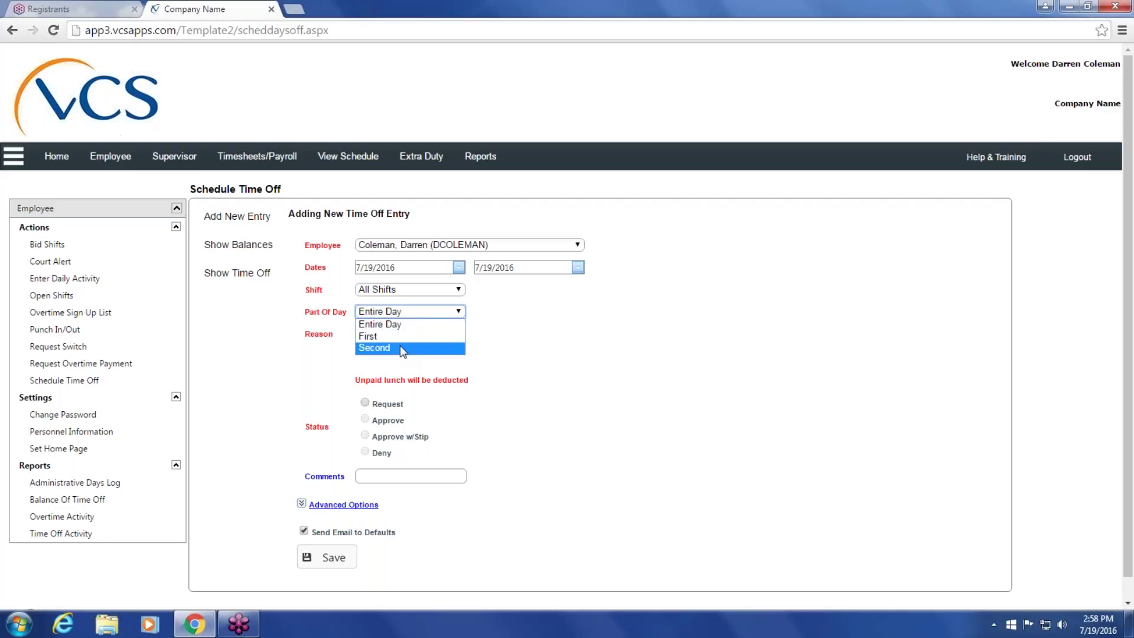
left_click(384, 336)
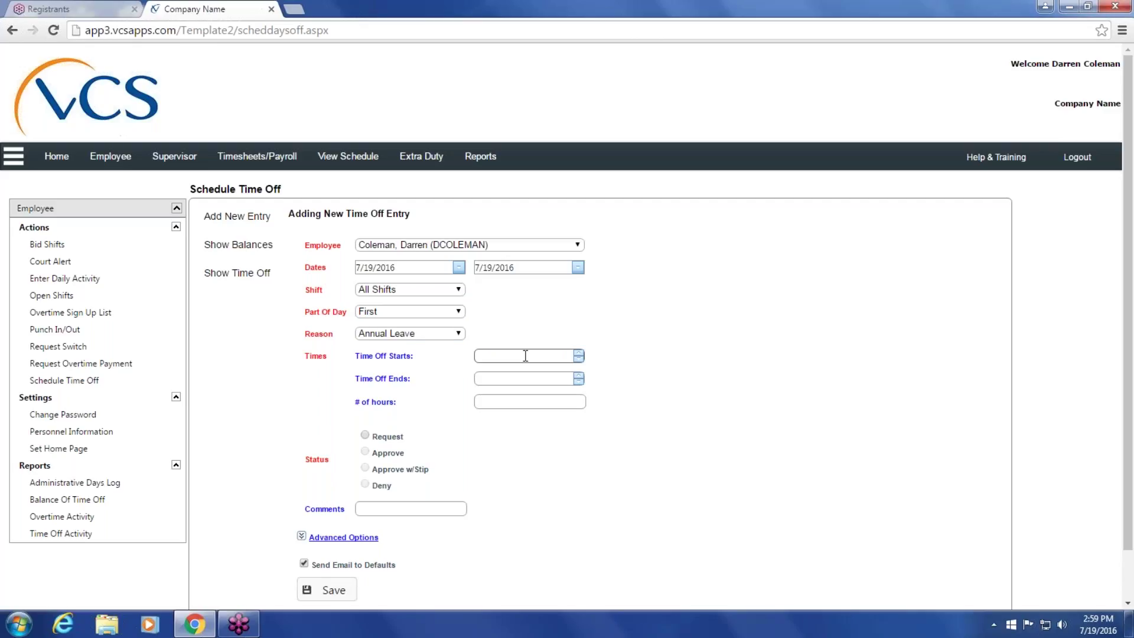
left_click(463, 310)
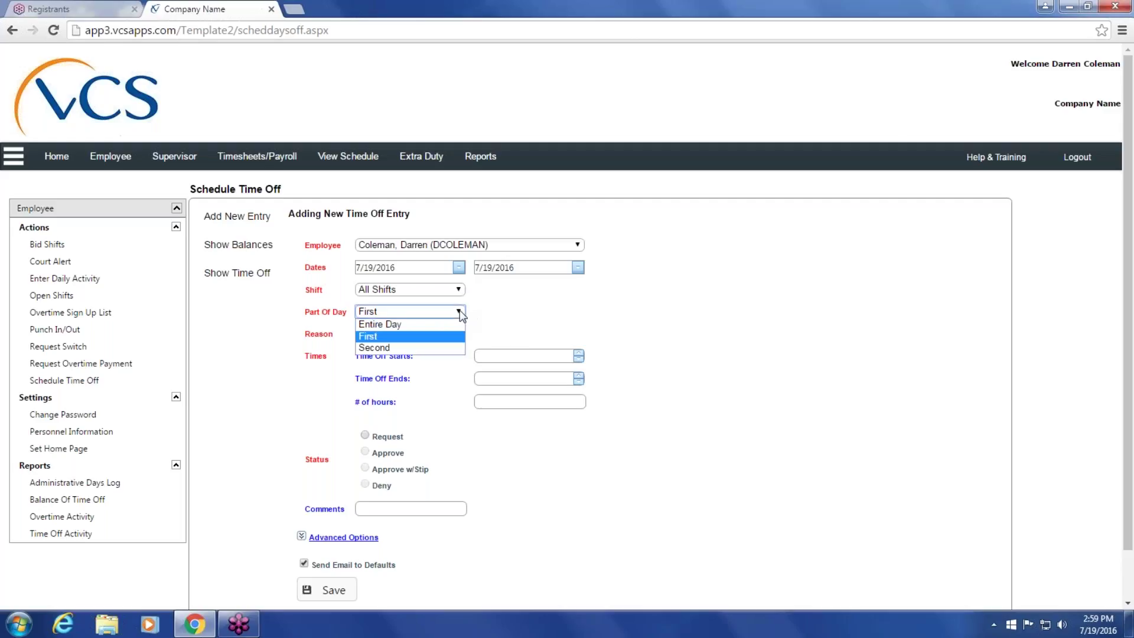
left_click(438, 320)
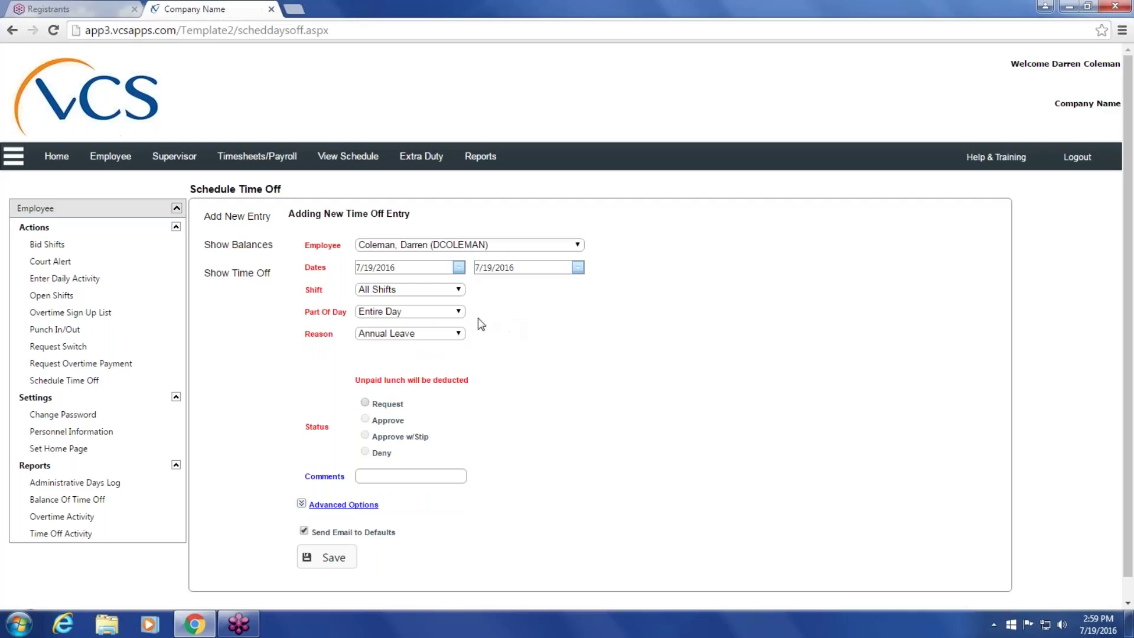
left_click(459, 335)
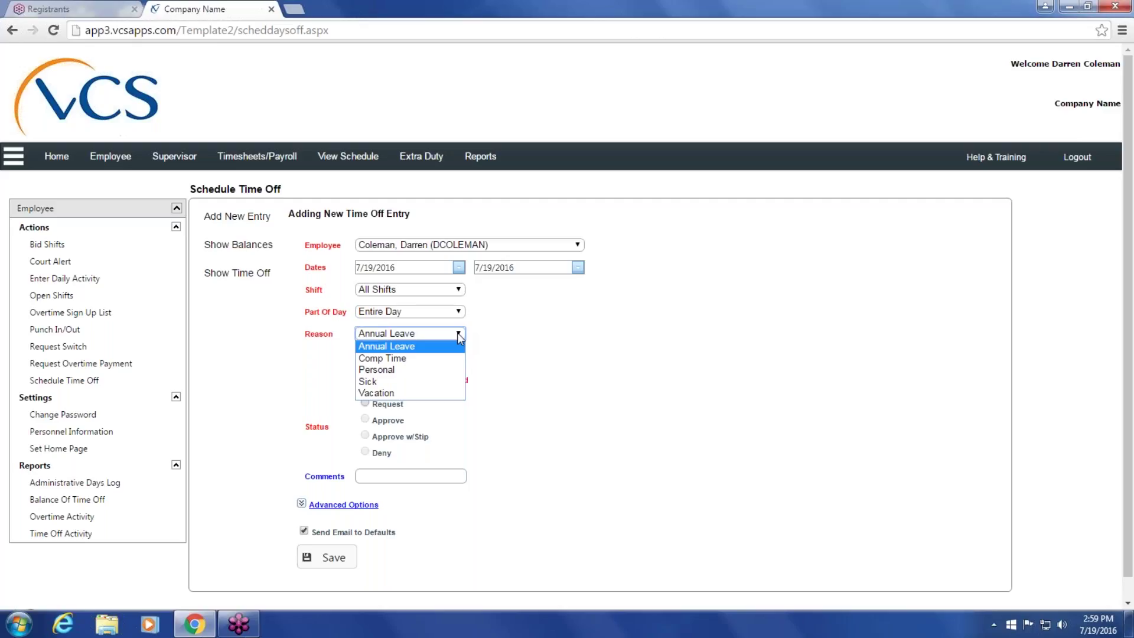
Choose Vacation as the time-off reason and scroll down to the status options
left_click(377, 392)
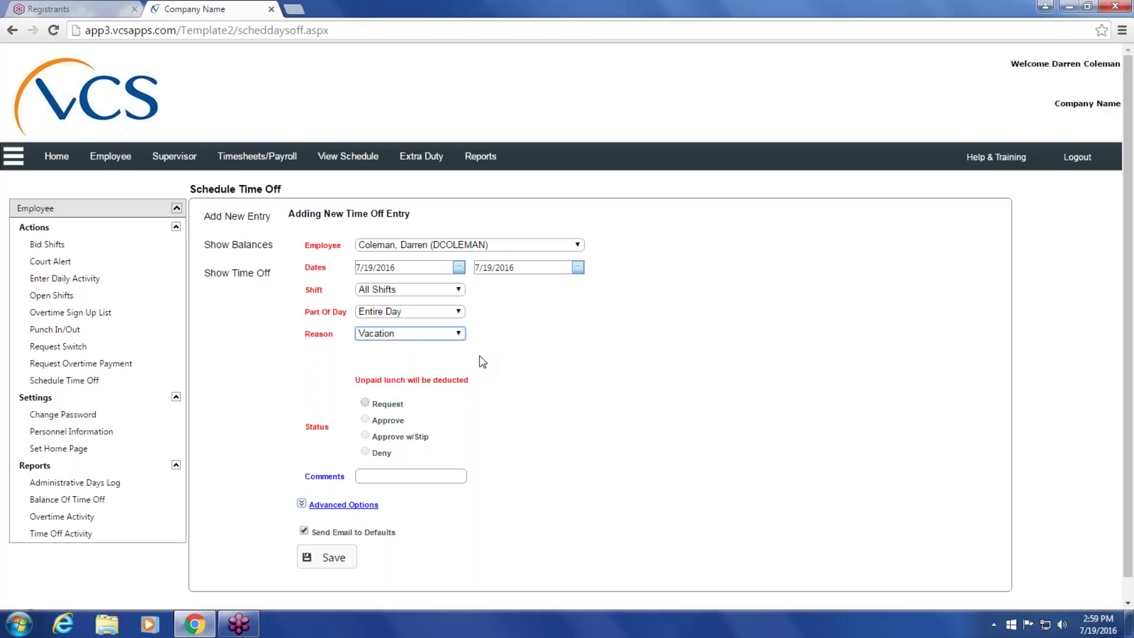
scroll(482, 361, "down", 1)
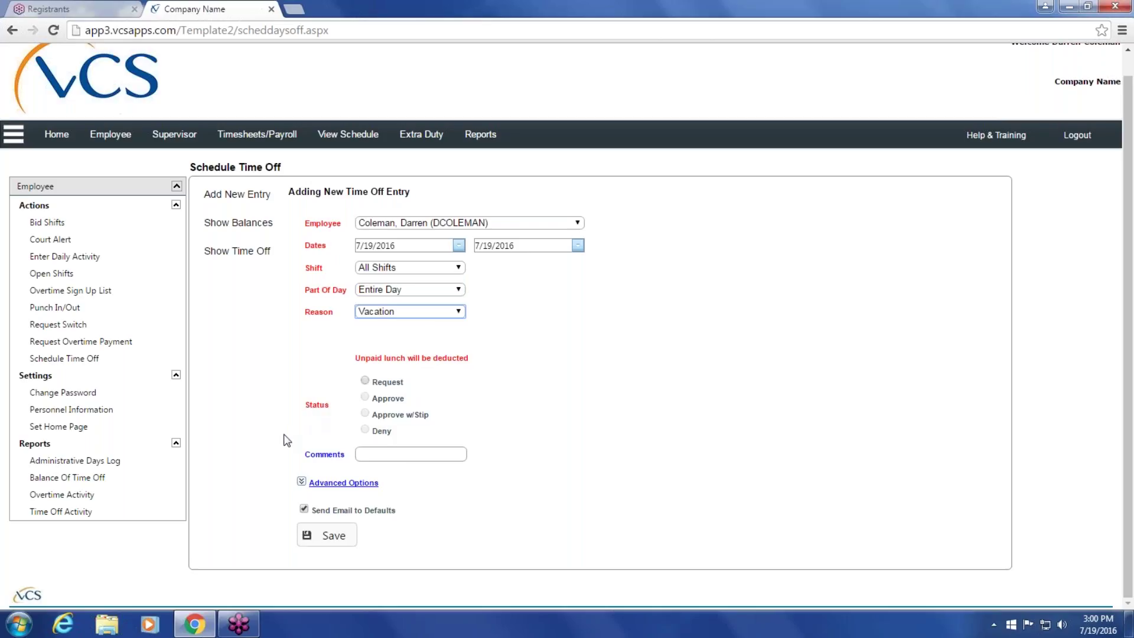
Set the vacation entry's status to Request, add a comment, save it and dismiss the confirmation
left_click(365, 381)
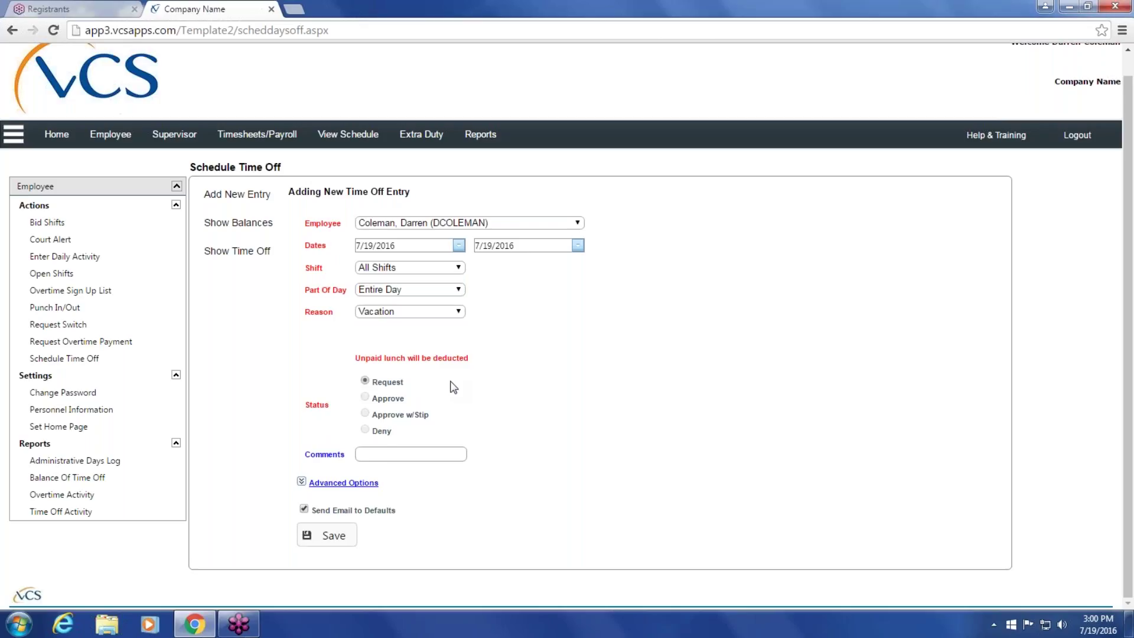
left_click(385, 453)
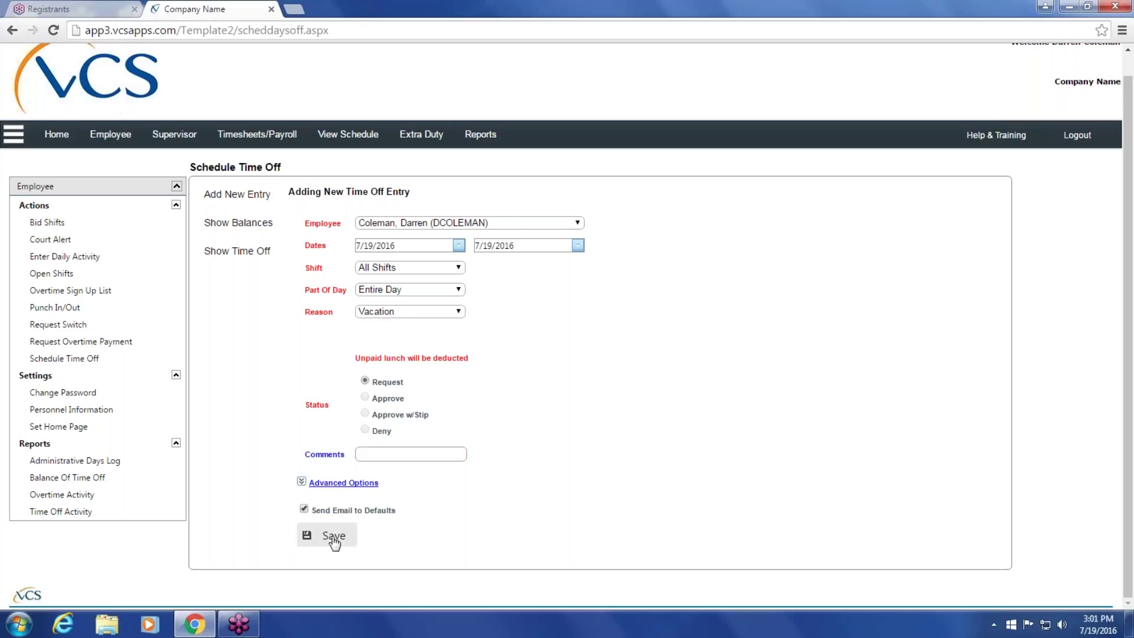
left_click(334, 539)
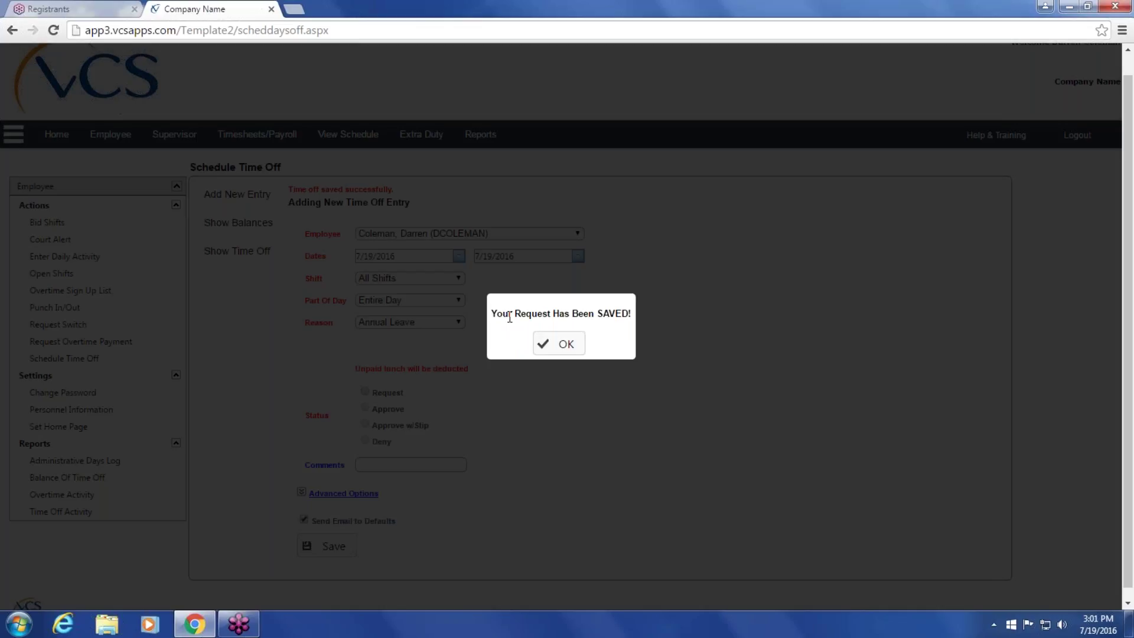
left_click(561, 346)
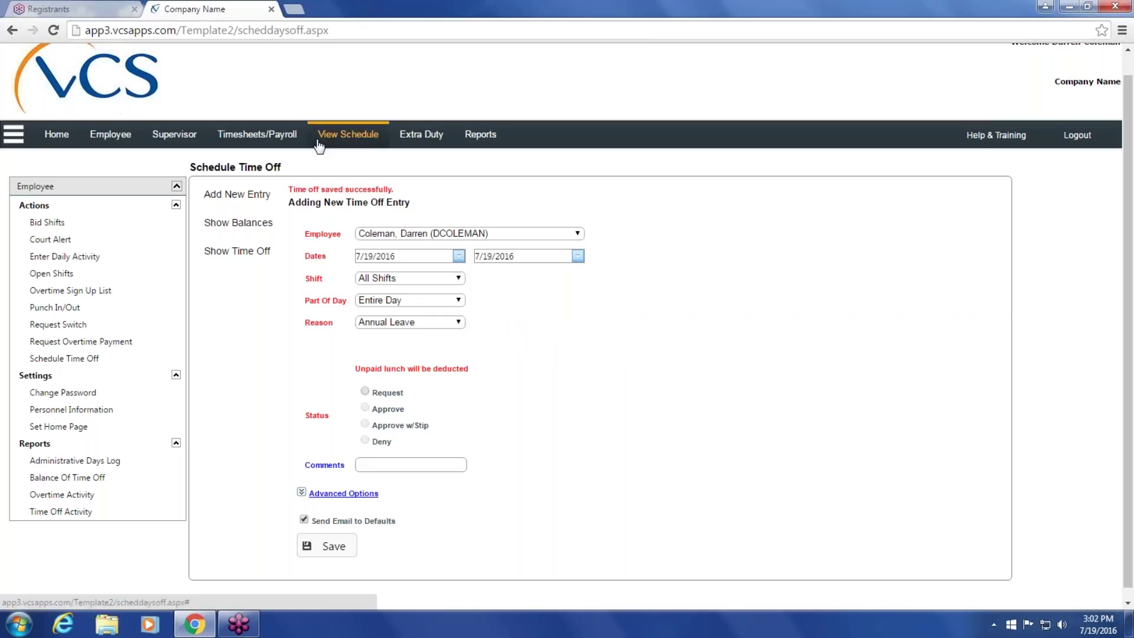
Check the employee's VAC? entry for 7/19/2016 in the daily and then weekly schedules
left_click(341, 139)
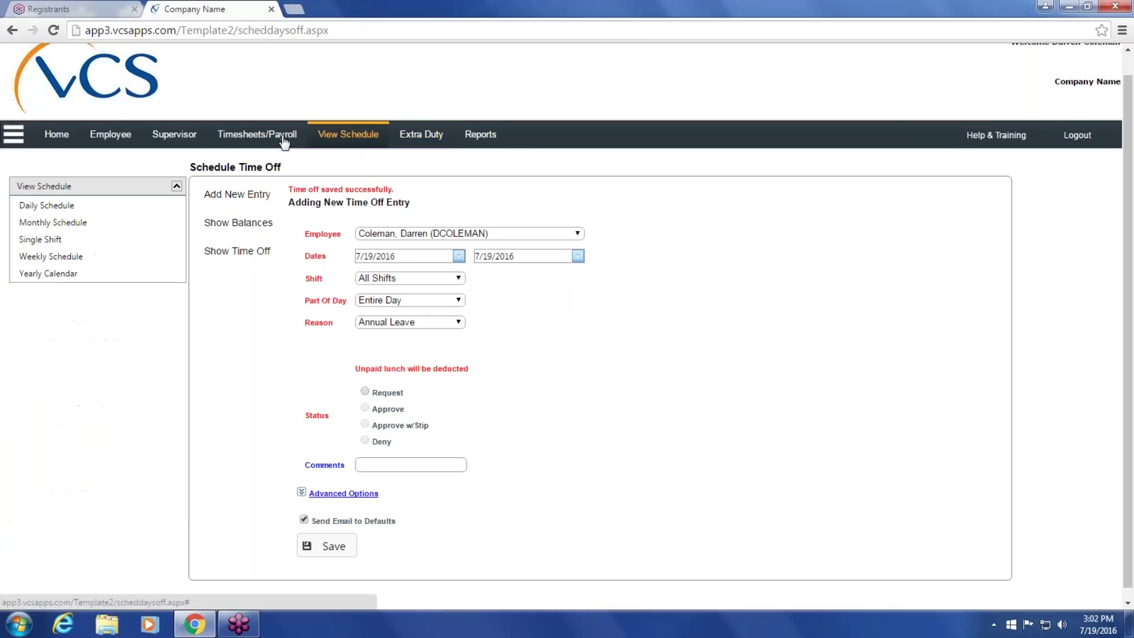
left_click(47, 206)
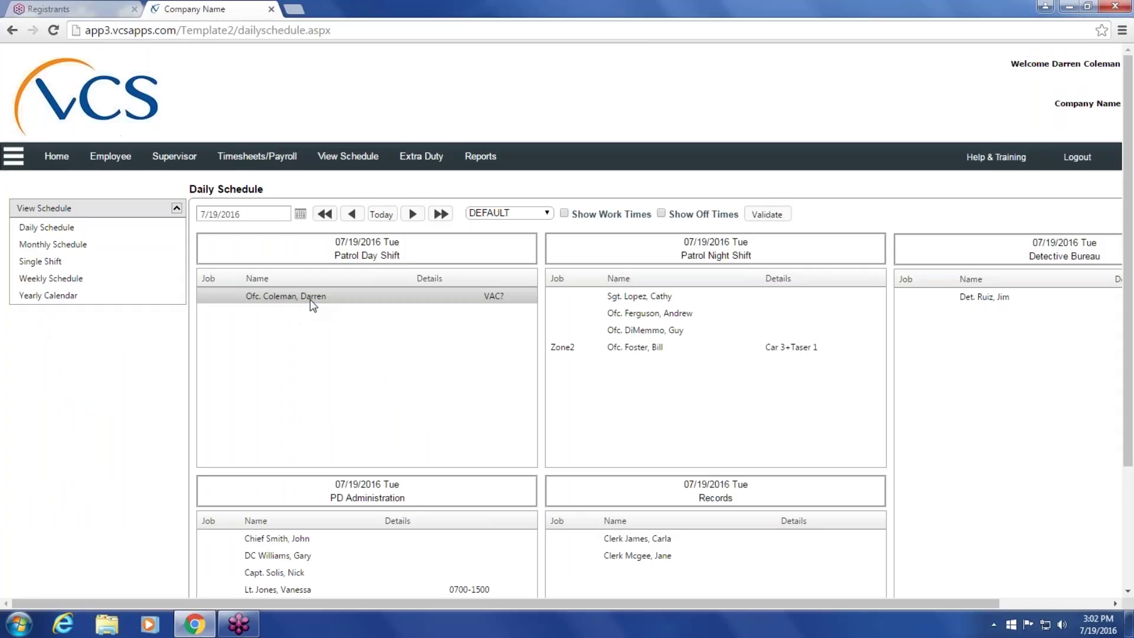
left_click(496, 299)
left_click(76, 288)
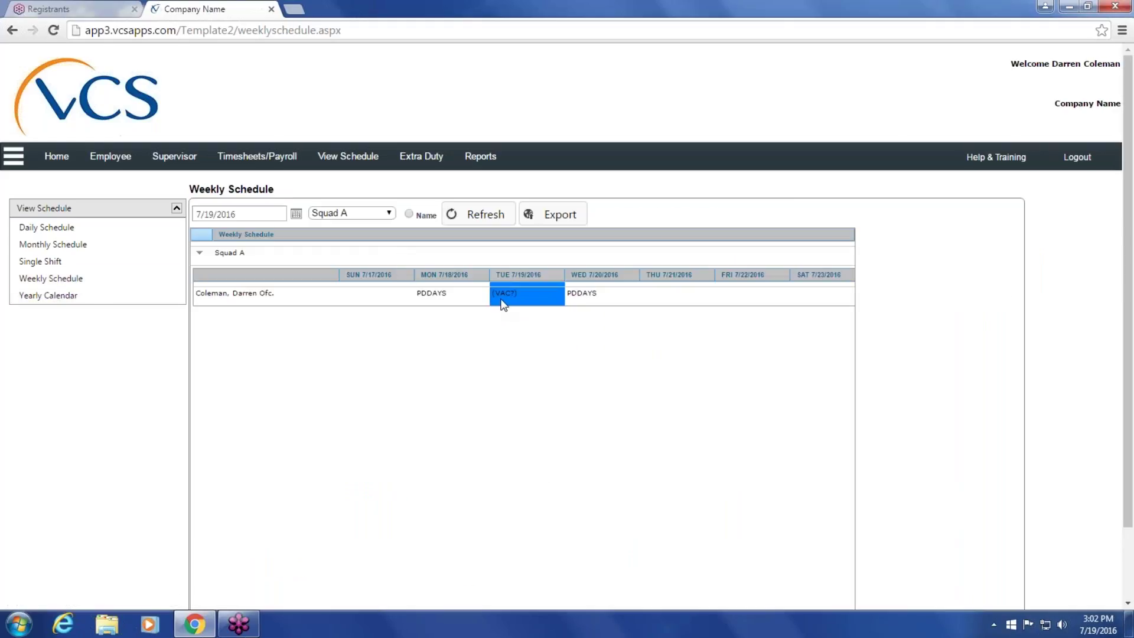
View Squad A's July monthly schedule with the pending entry on the 19th, then the yearly calendar
left_click(67, 246)
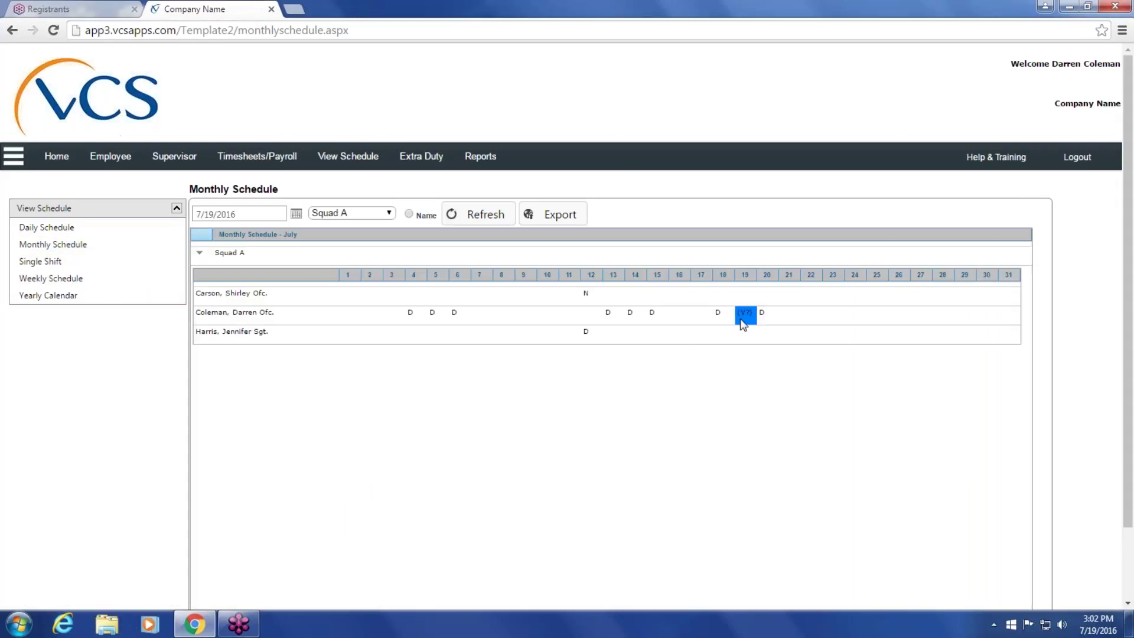
left_click(34, 297)
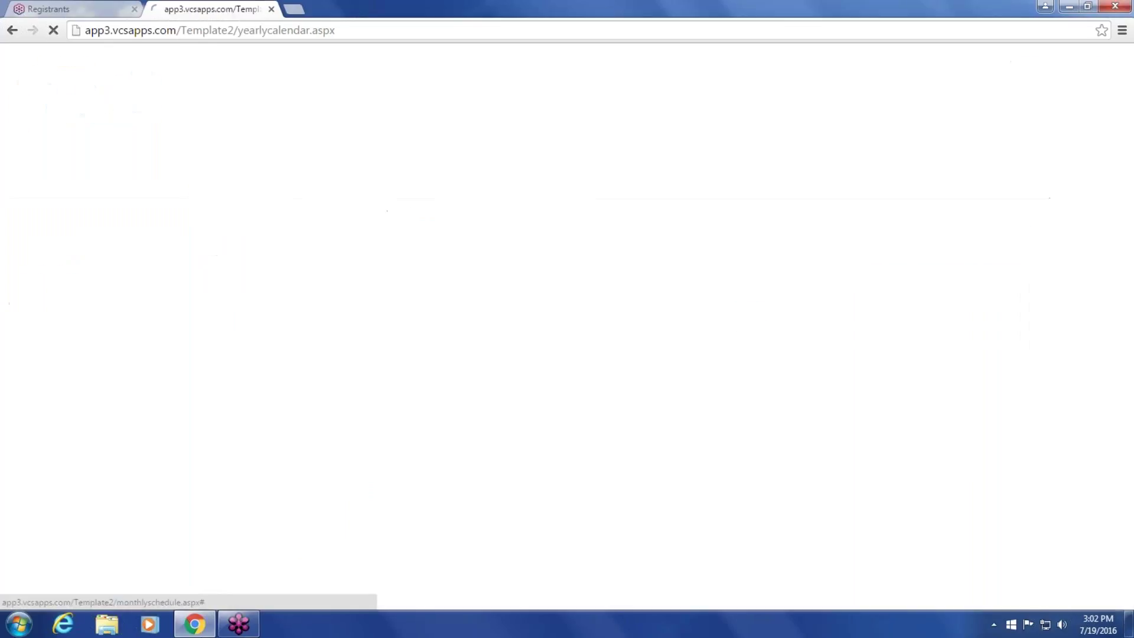
Confirm July 19 shows as a requested day off (VAC 0700 - 1900), then return to Schedule Time Off
scroll(275, 513, "down", 3)
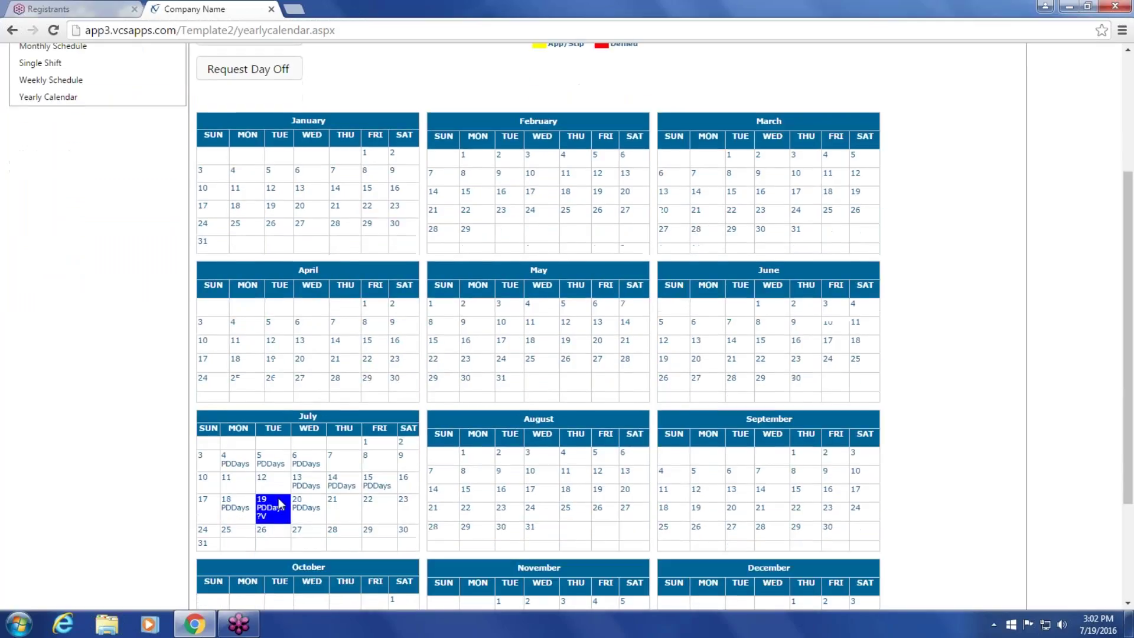
mouse_move(271, 525)
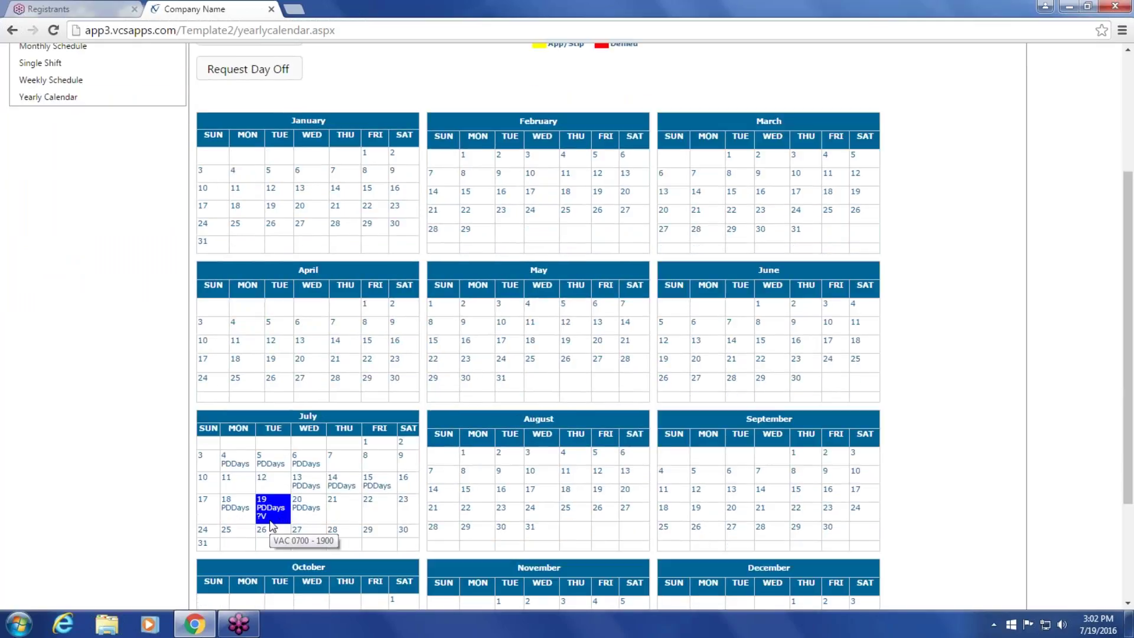
scroll(272, 525, "up", 3)
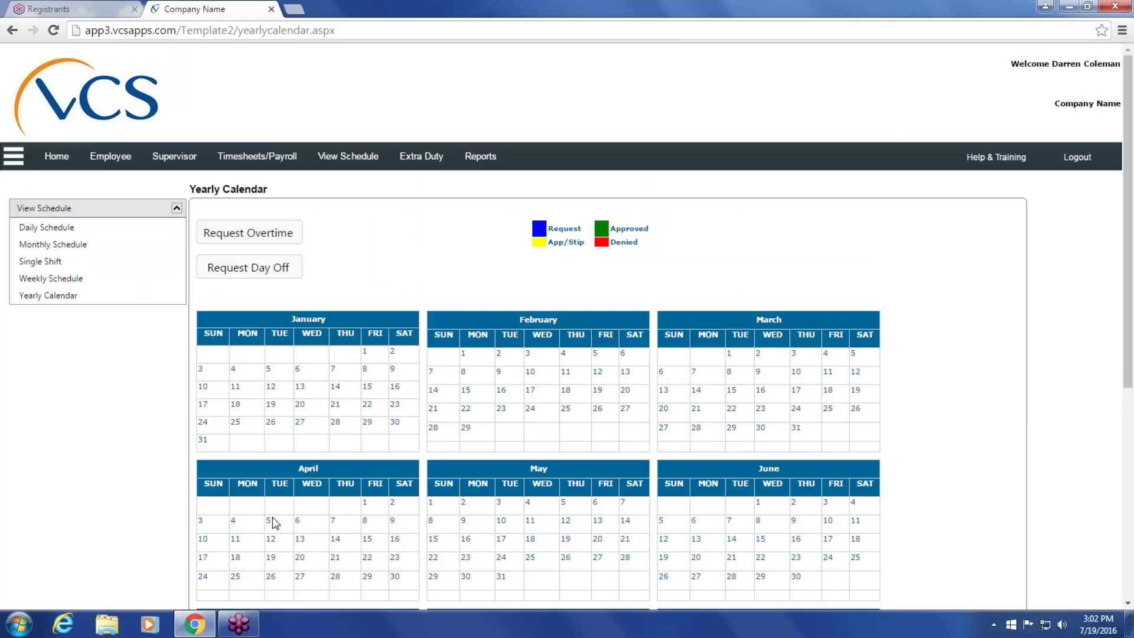
left_click(111, 156)
left_click(84, 380)
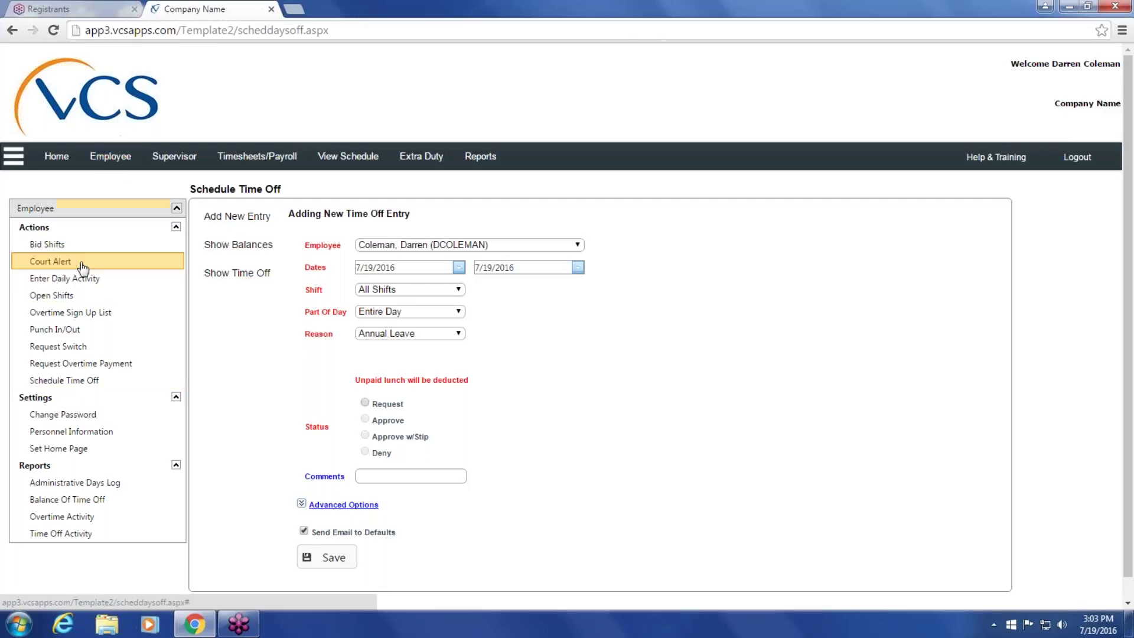
Load a new Schedule Overtime entry for 7/19/2016 defaulting to Detective Bureau, Court and 1.0 Cash
left_click(82, 365)
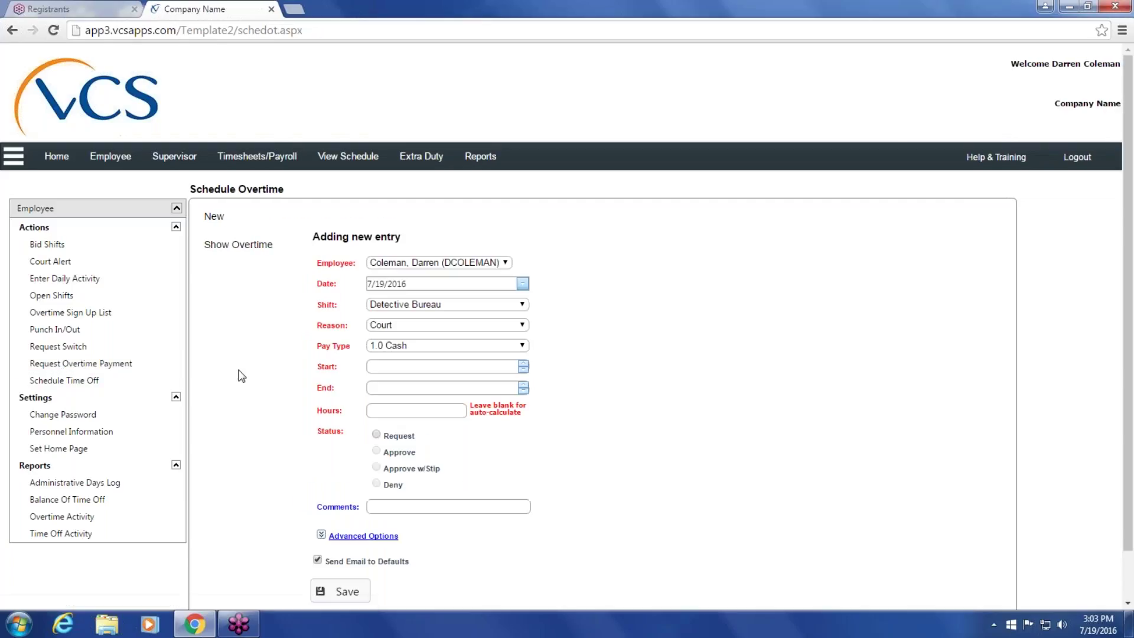
scroll(626, 388, "down", 1)
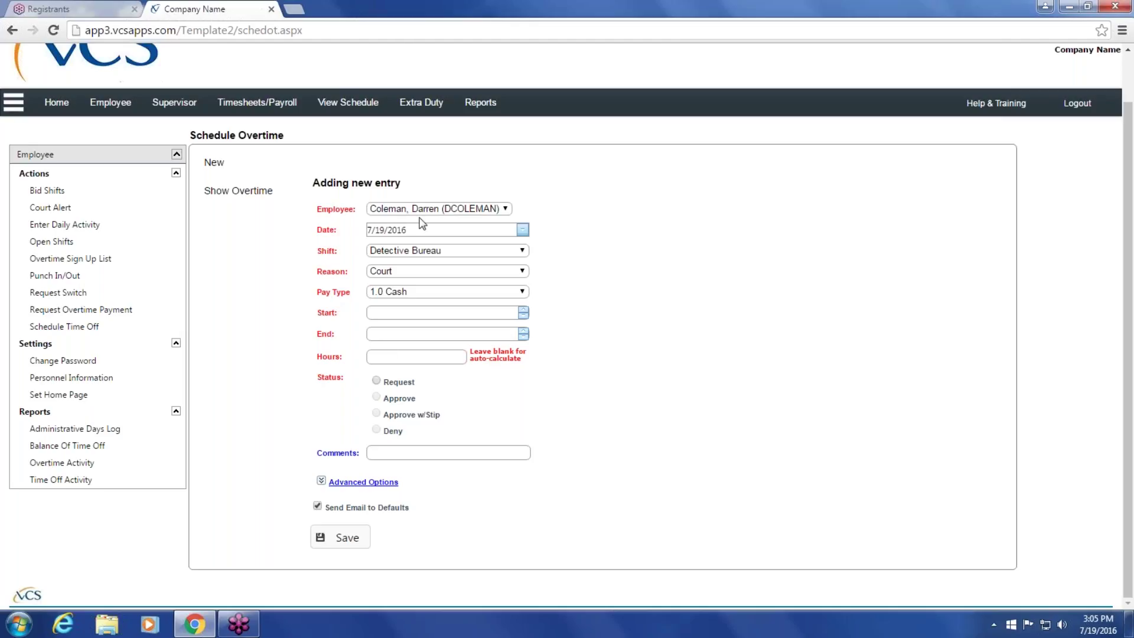
Fill the overtime entry with 7/18/2016, Patrol Day Shift, reason Late Call and Overtime Pay
left_click(523, 234)
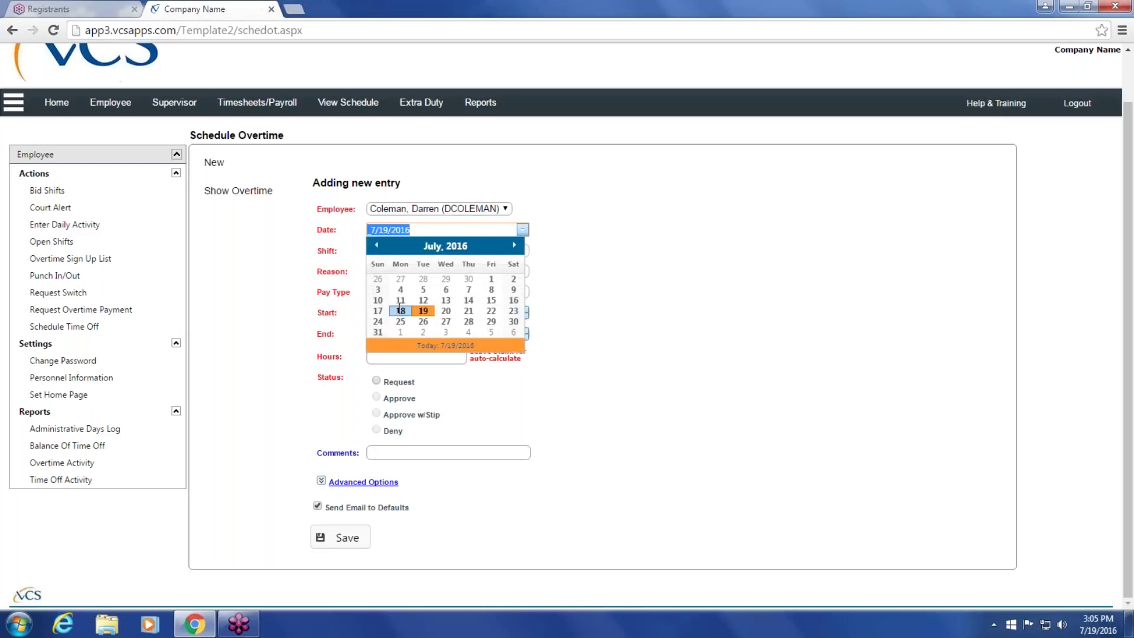
left_click(400, 310)
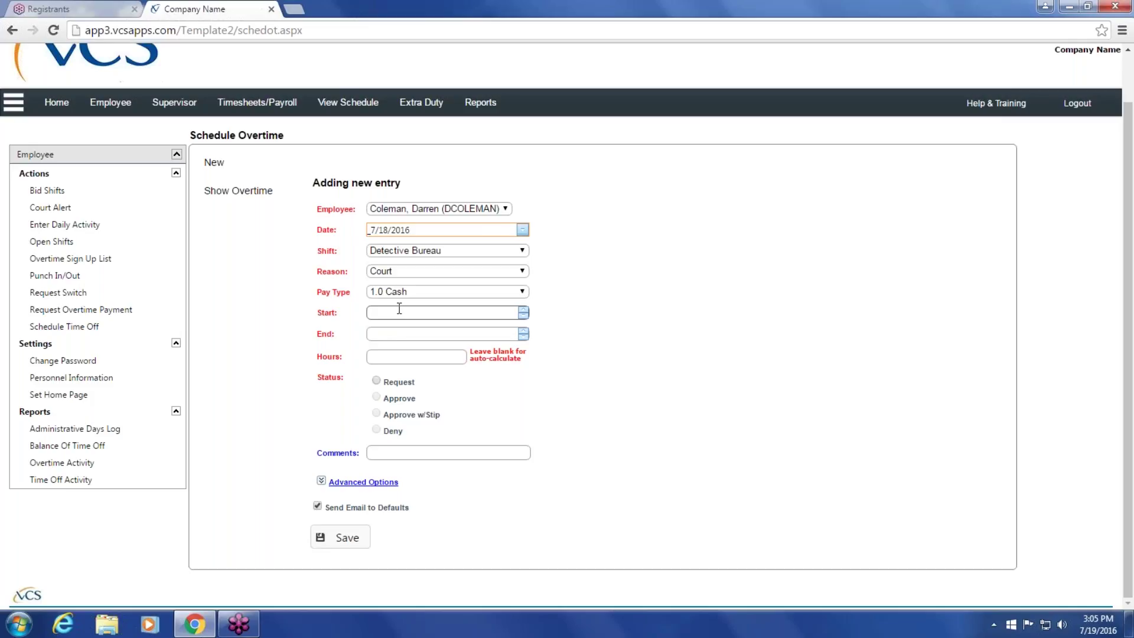
left_click(523, 251)
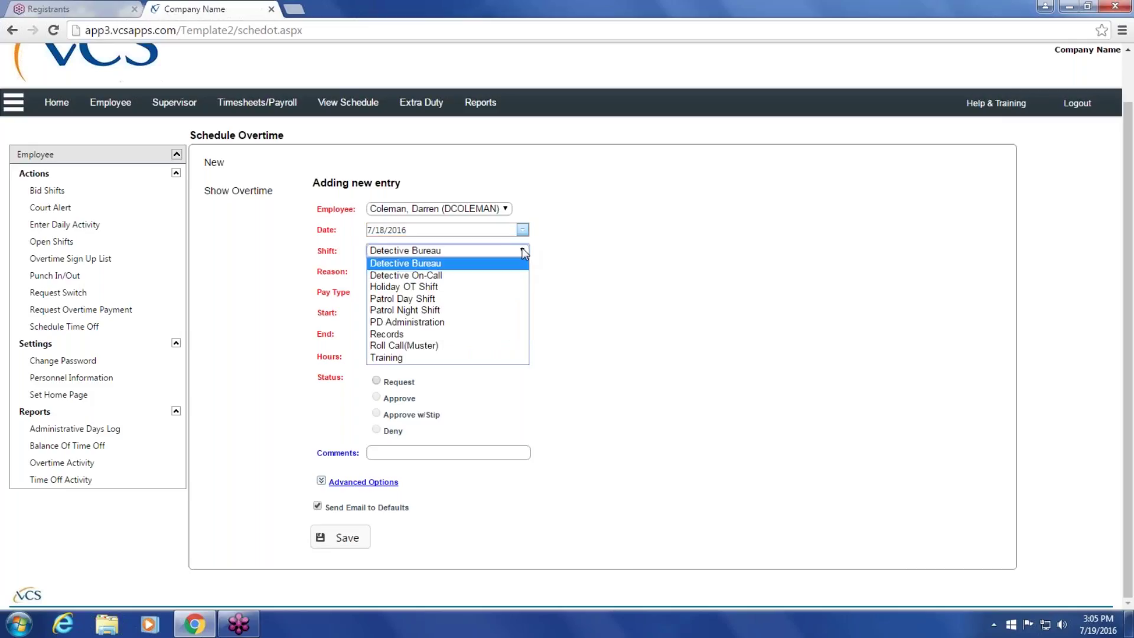
left_click(397, 301)
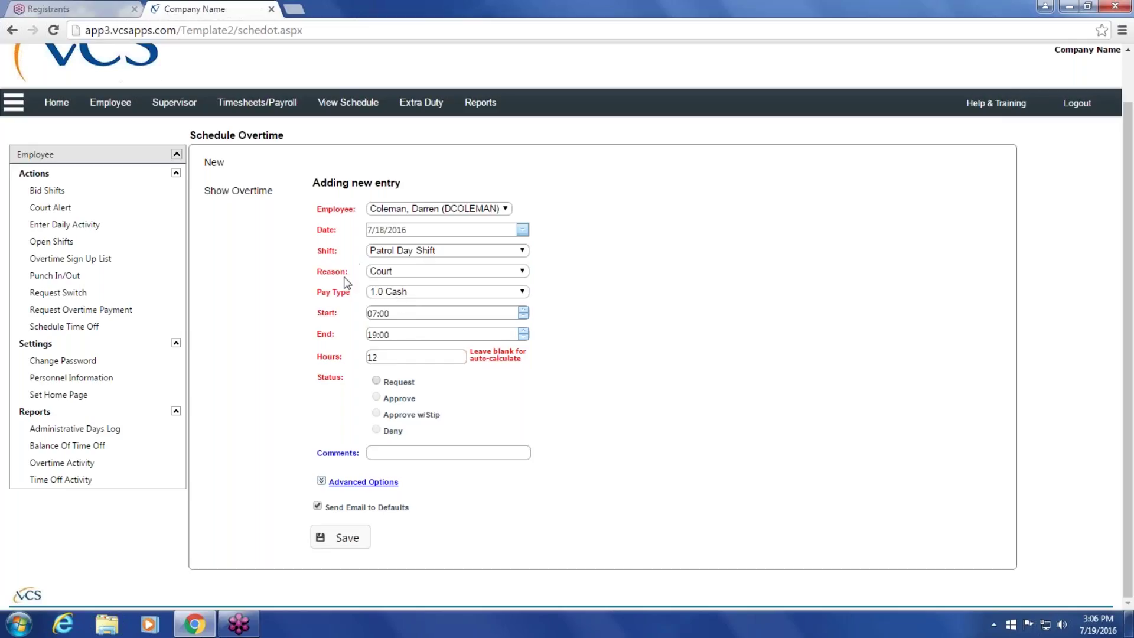
left_click(524, 272)
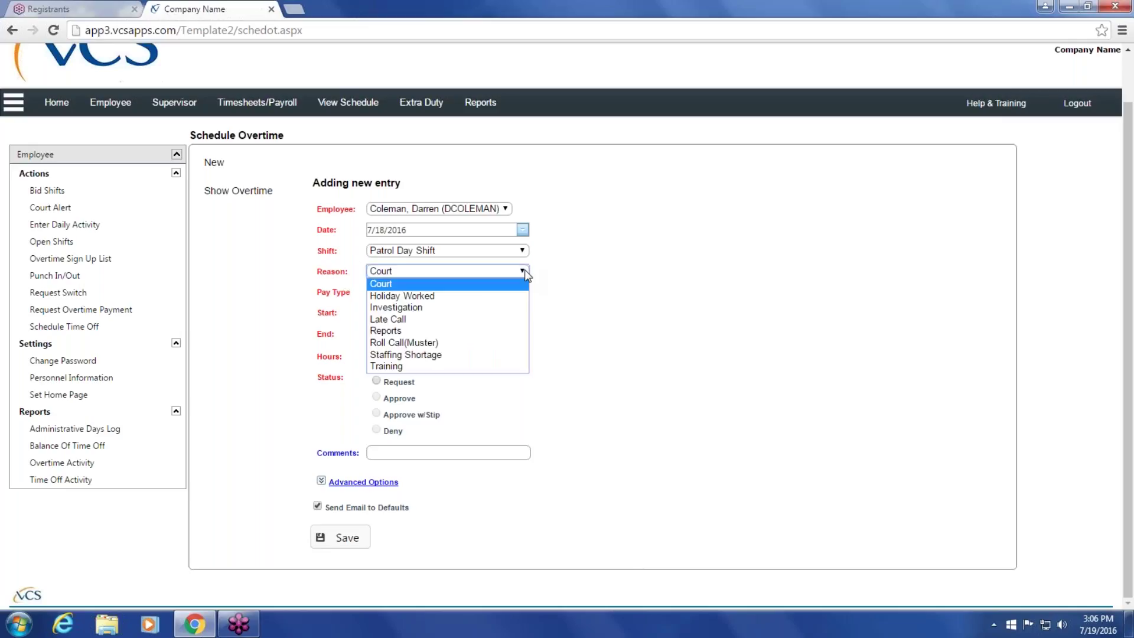
left_click(396, 319)
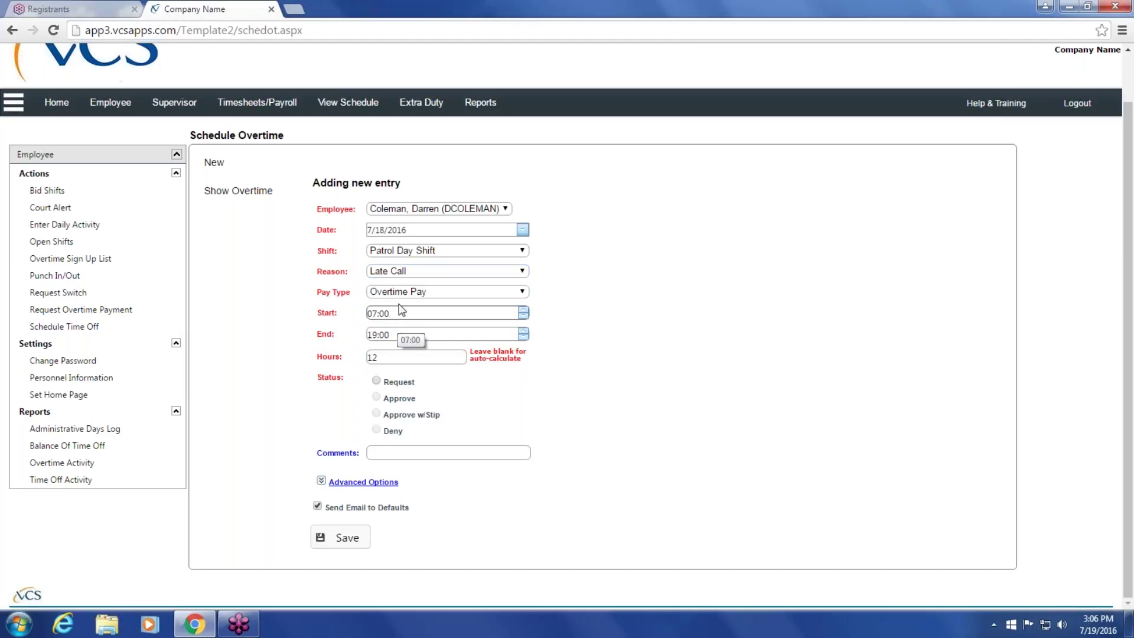
left_click(523, 293)
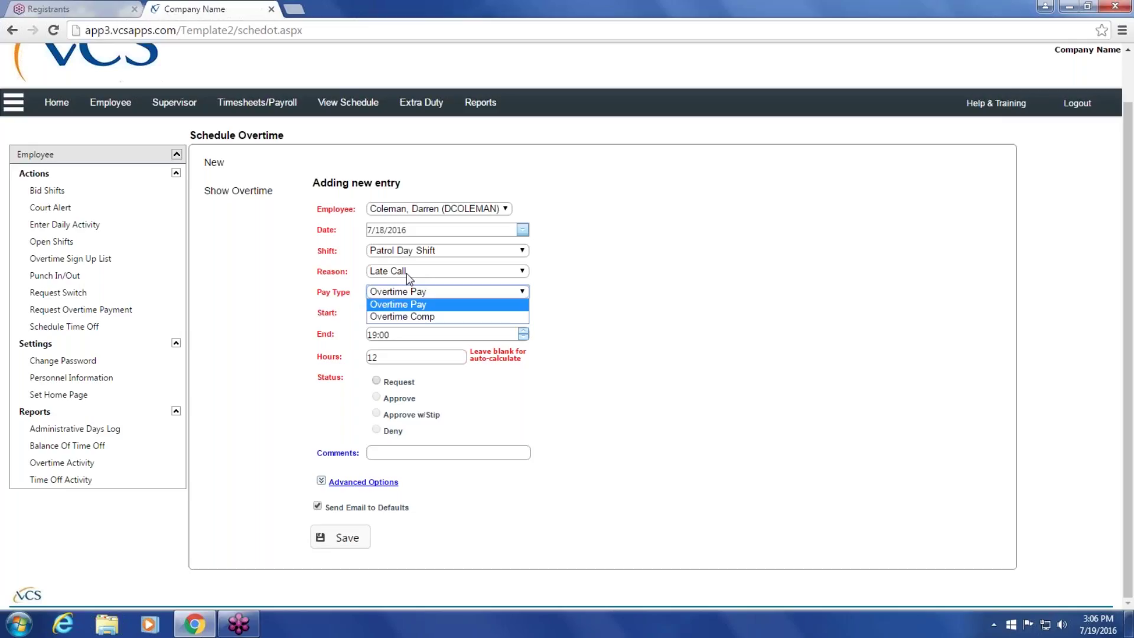
left_click(562, 267)
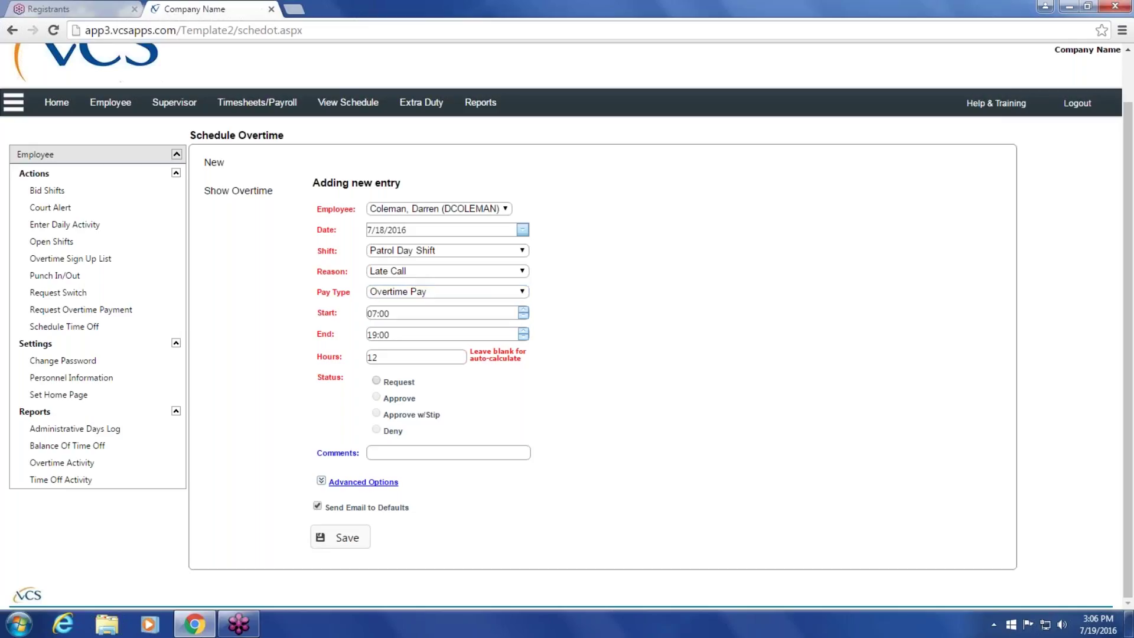
left_click(520, 290)
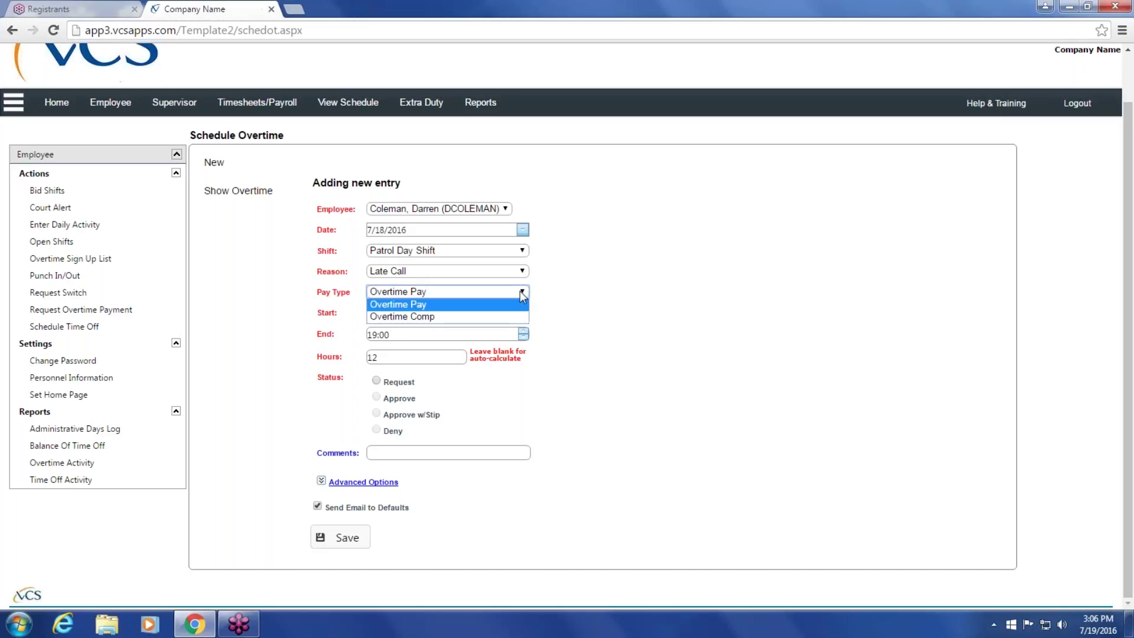
left_click(395, 305)
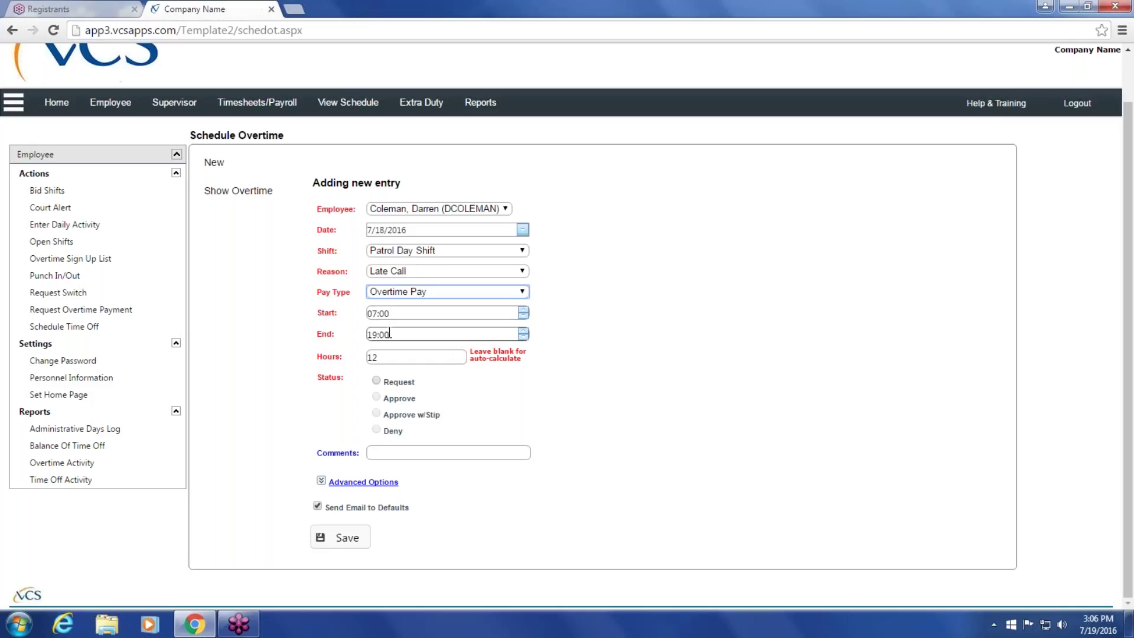
Set the overtime to run 19:00 to 20:00 with status Request
key("Tab")
type("19:00")
left_click(400, 336)
key("Tab")
type("20:00")
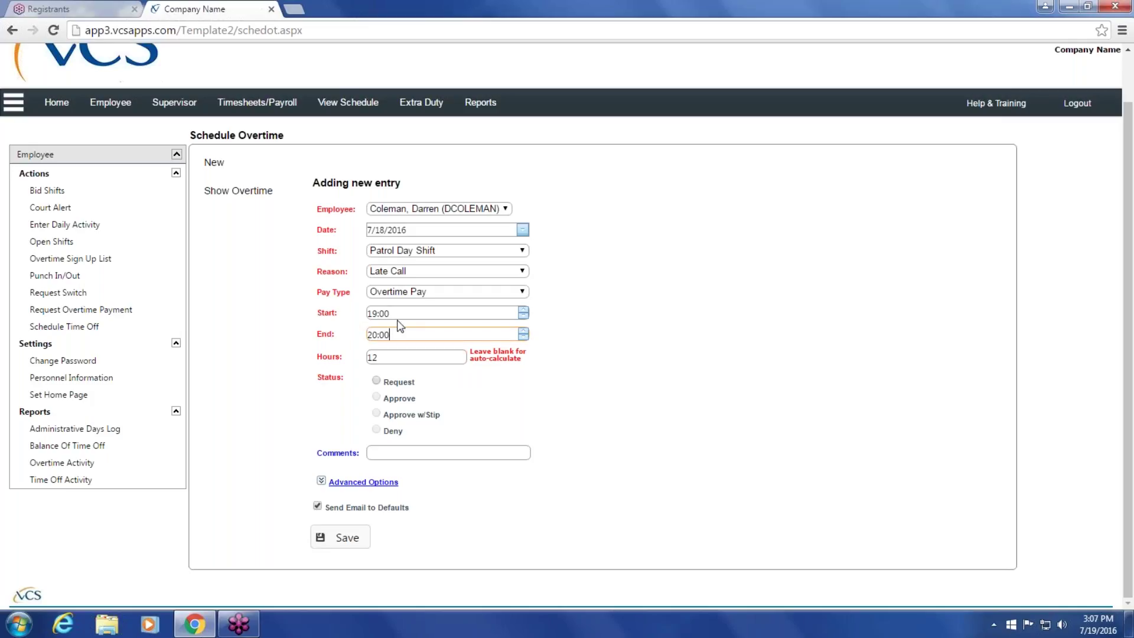
left_click(392, 332)
left_click(376, 381)
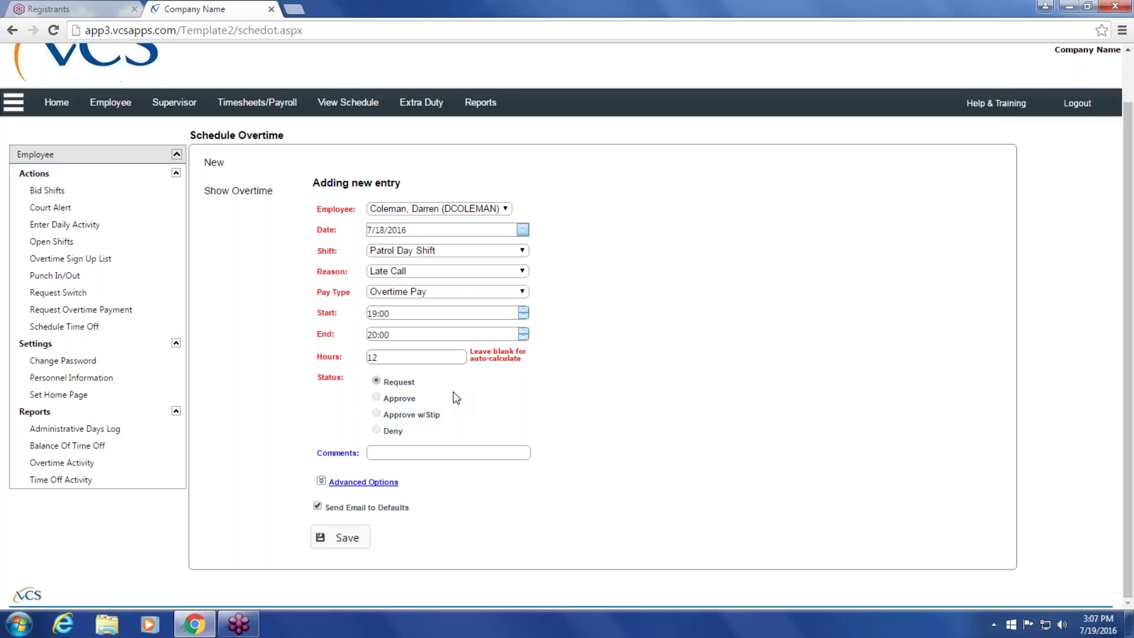
Save the overtime request and acknowledge the success confirmation
left_click(381, 453)
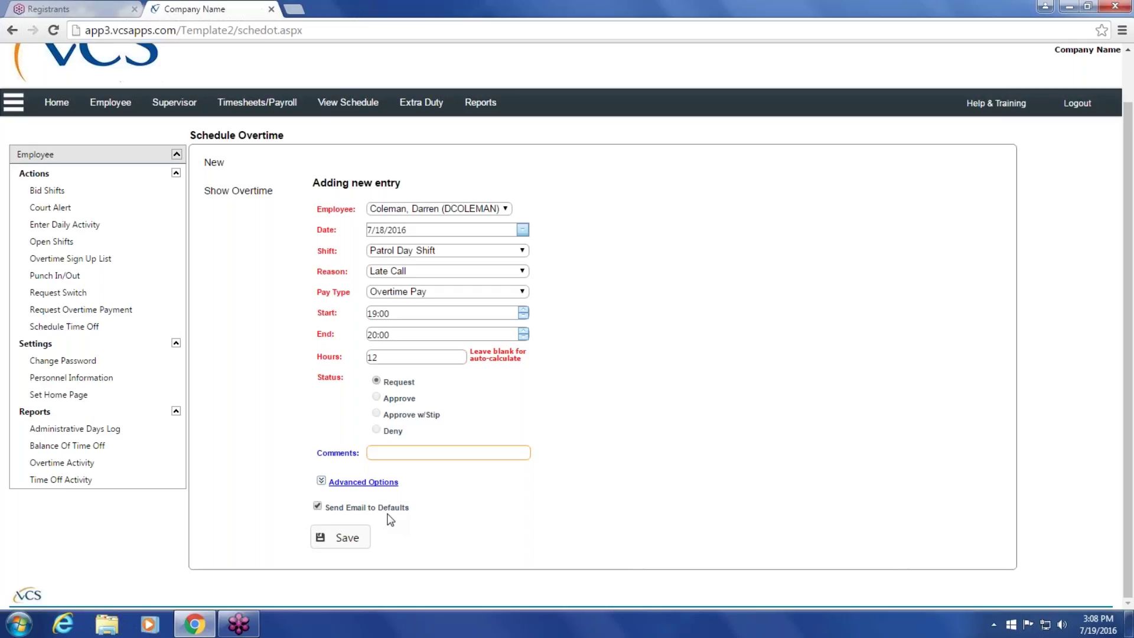
left_click(348, 539)
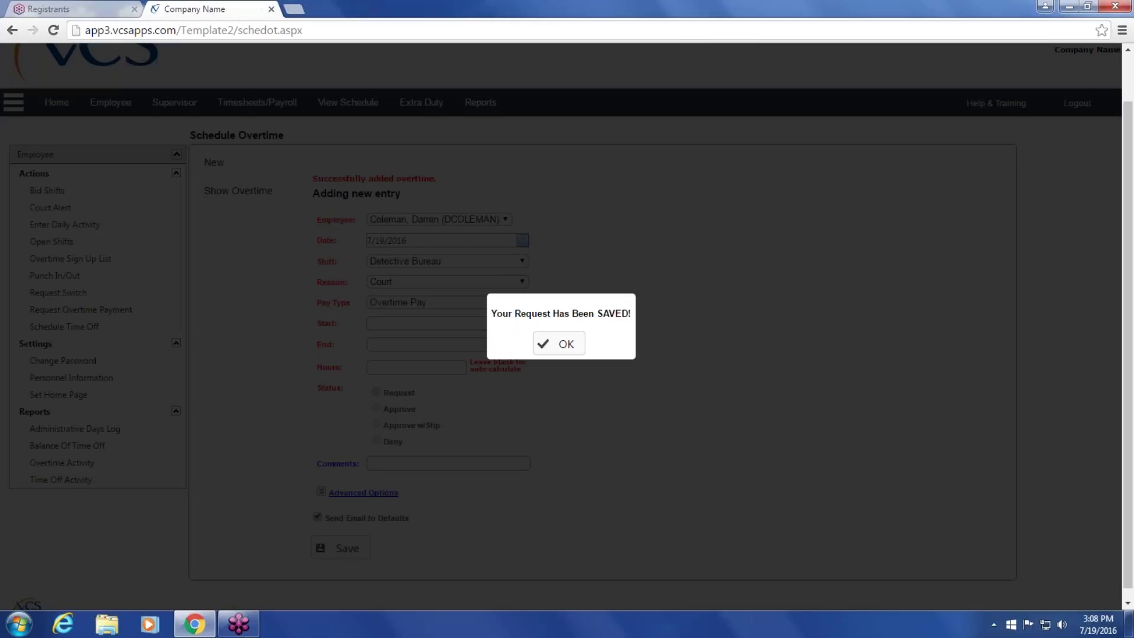
left_click(551, 353)
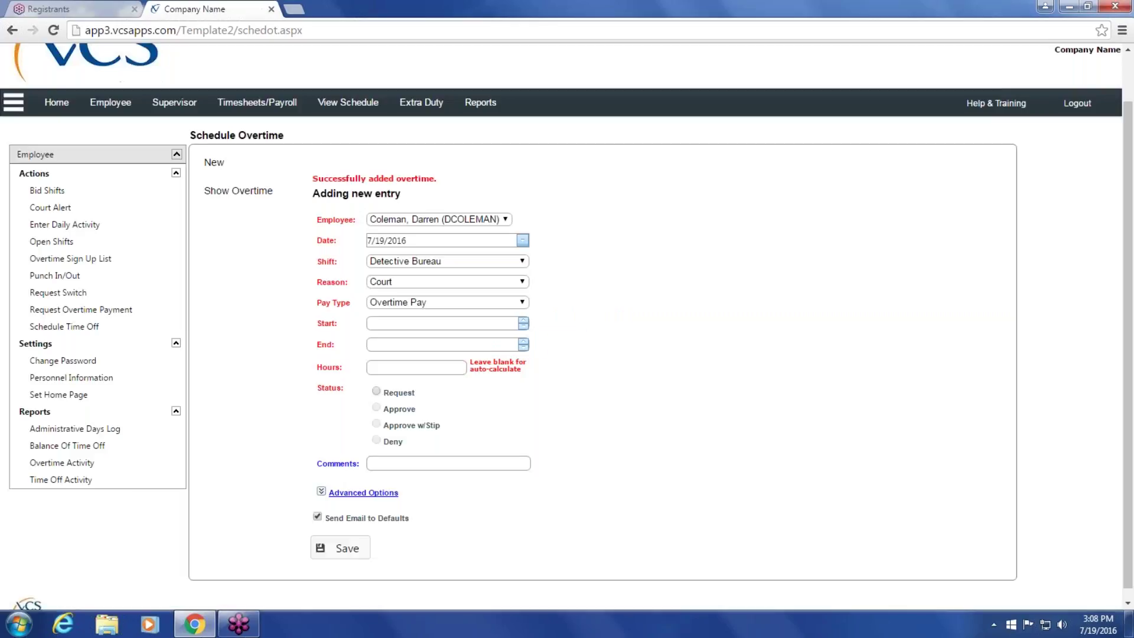
Show the daily schedule for 7/18/2016 with the LATEC(1900-2000) overtime under Patrol Day Shift
left_click(354, 103)
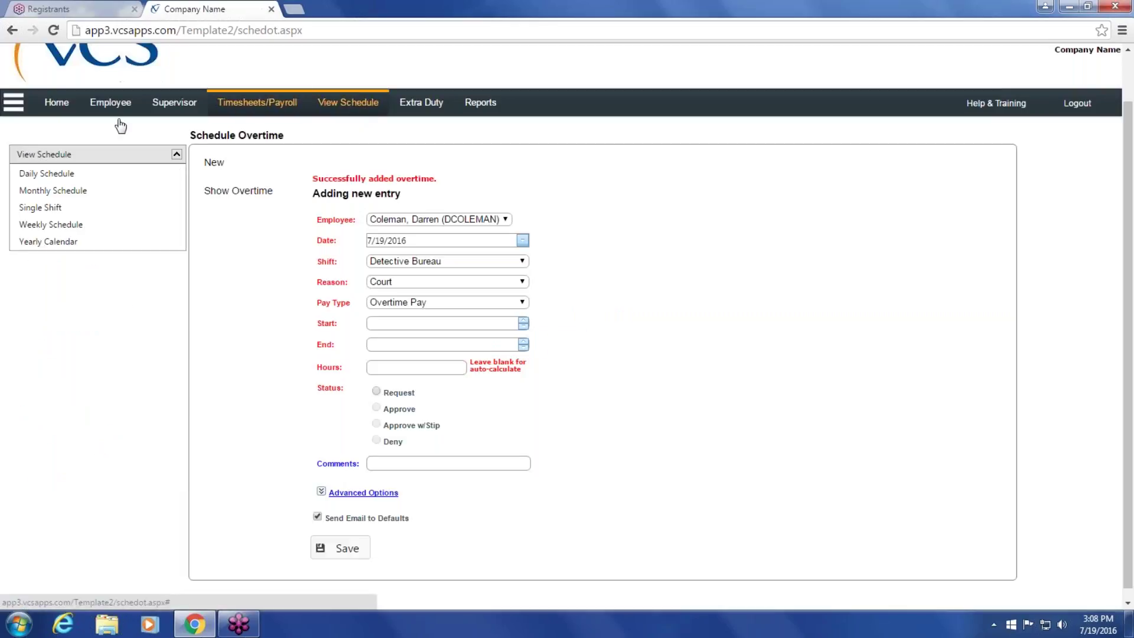
left_click(46, 173)
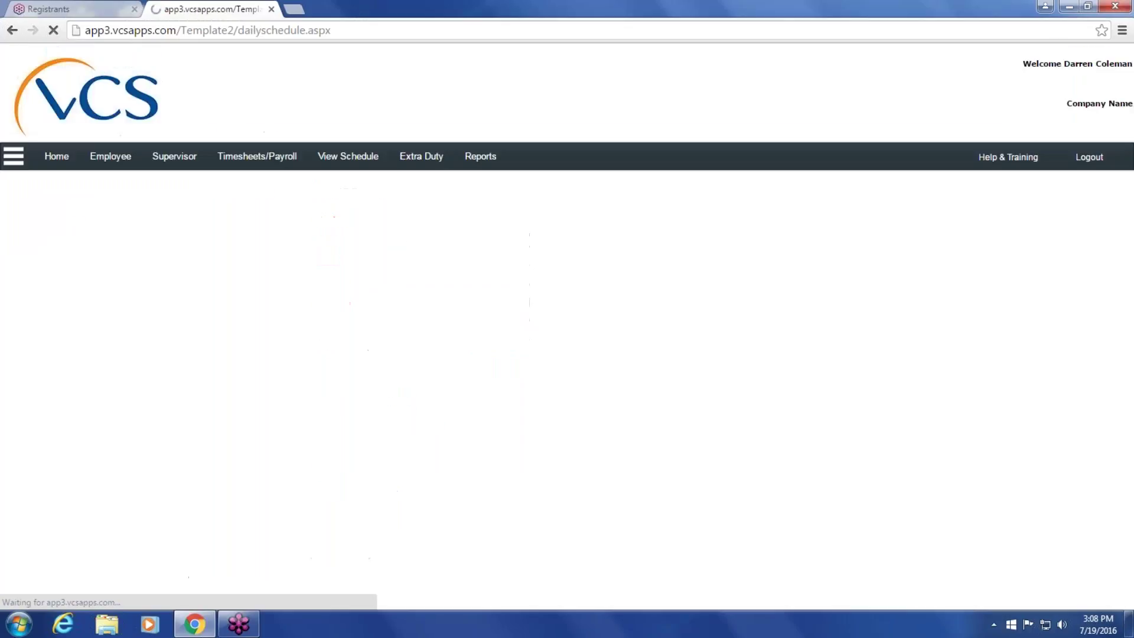
left_click(354, 215)
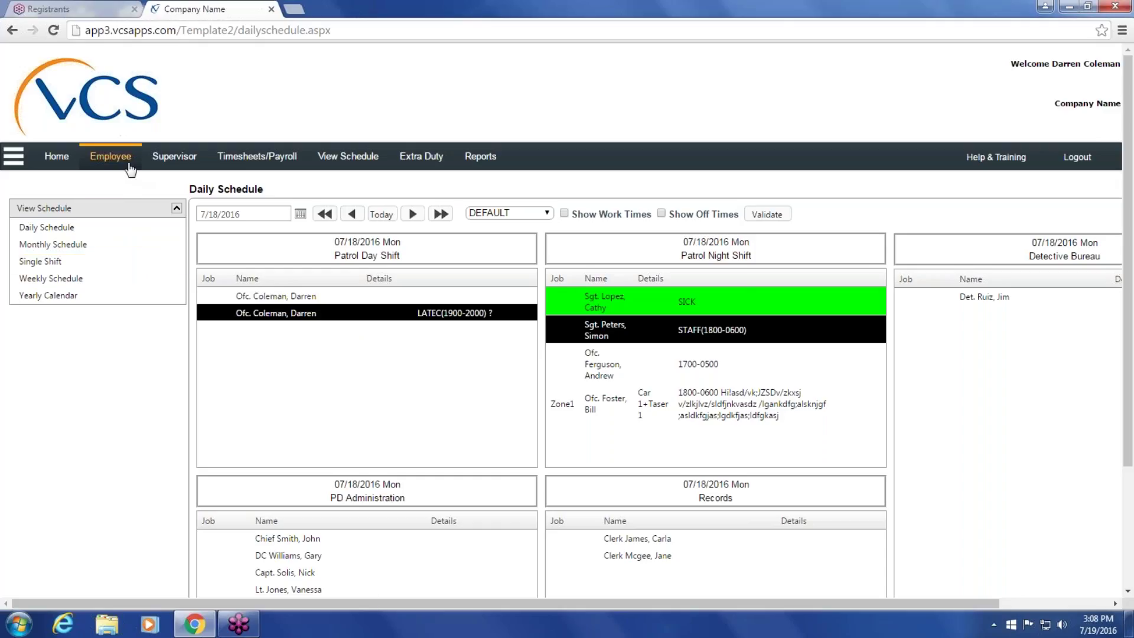
Check the July 18 overtime request on the yearly calendar, then return to Employee actions
left_click(67, 294)
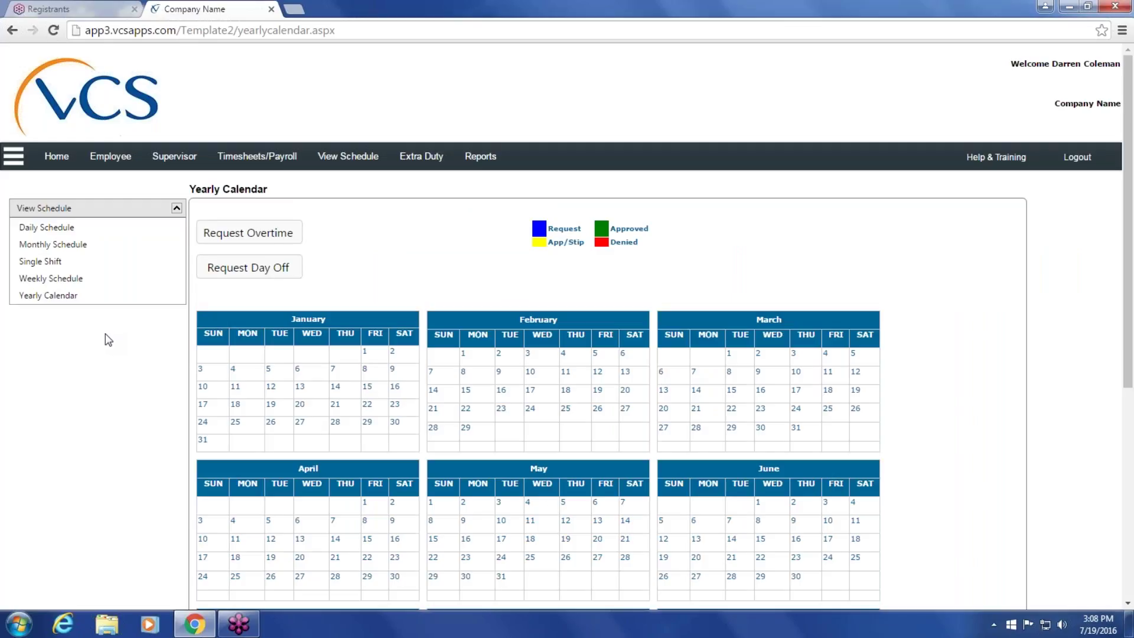
scroll(339, 437, "down", 6)
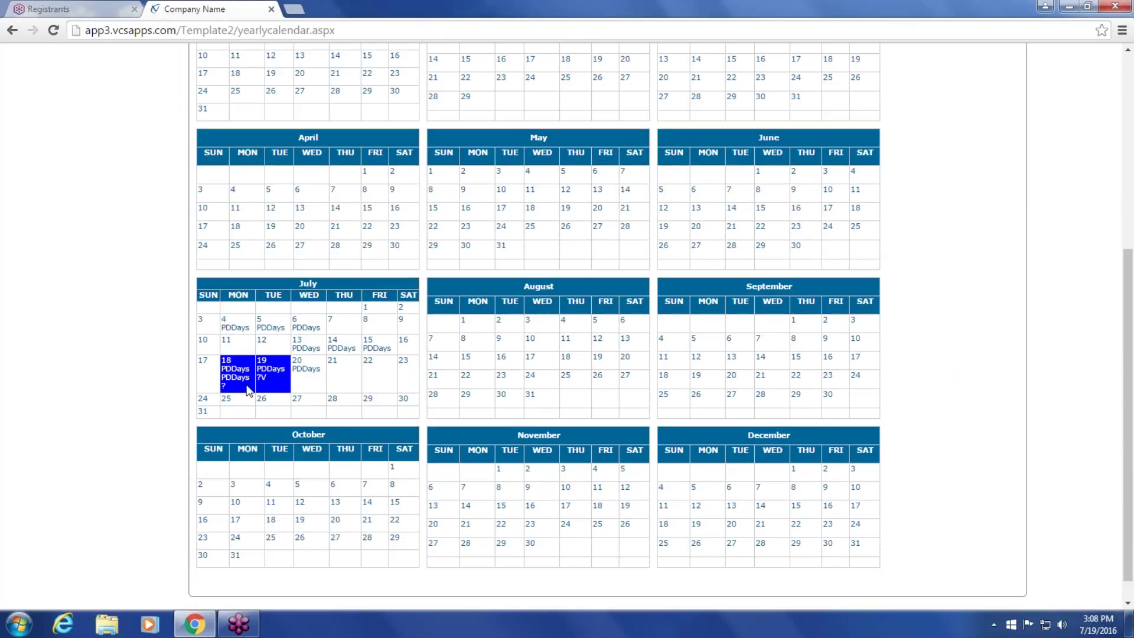
mouse_move(236, 386)
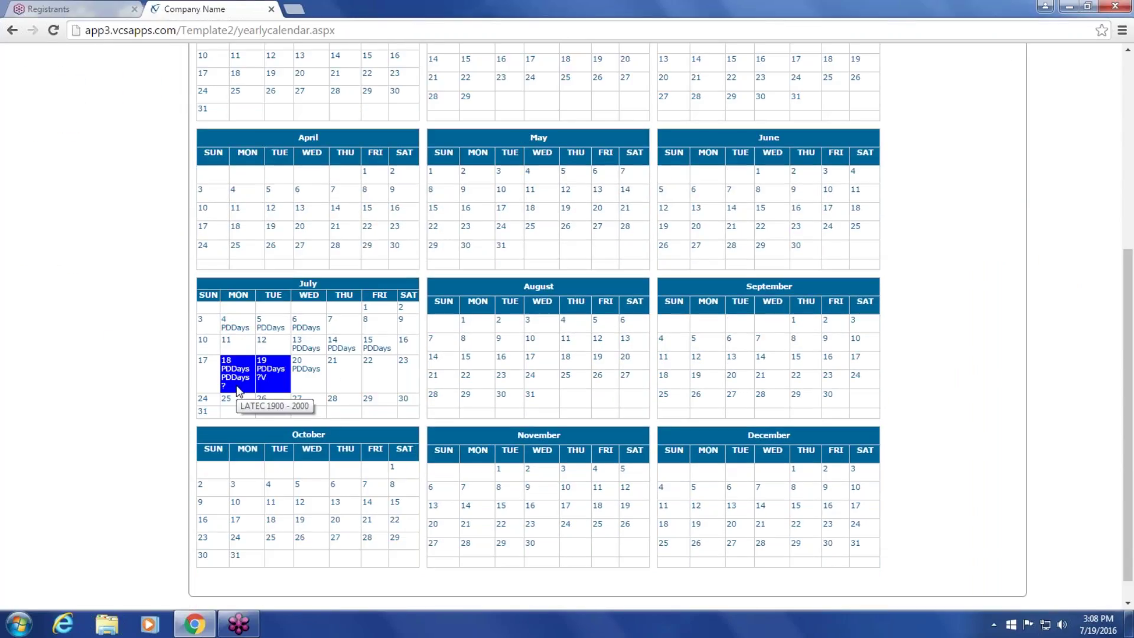
scroll(124, 405, "up", 1)
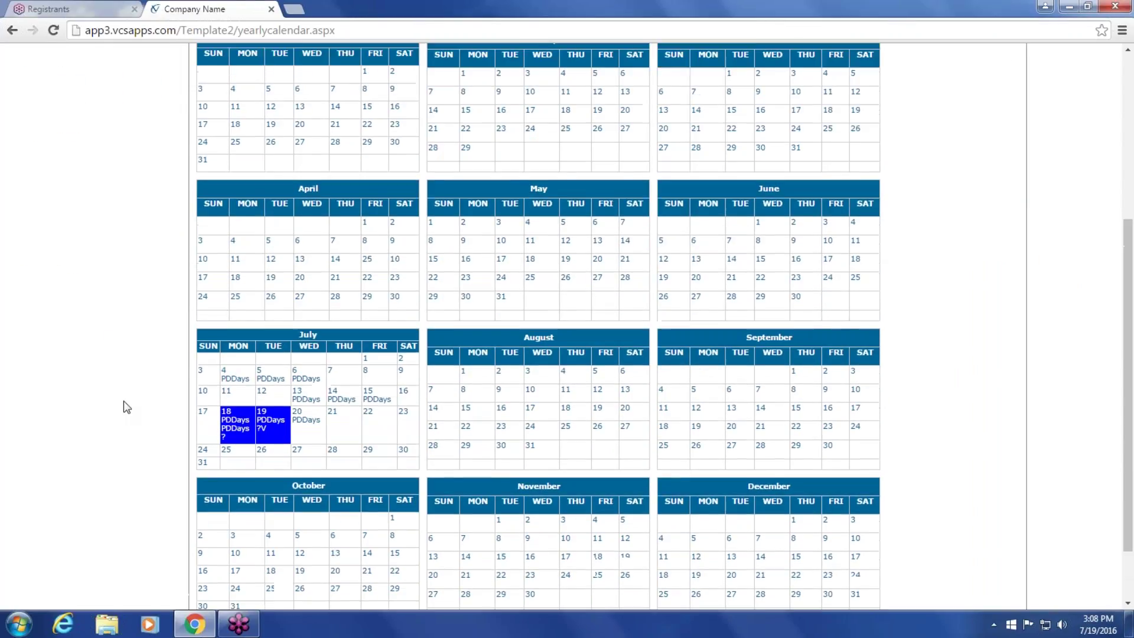
scroll(123, 400, "up", 4)
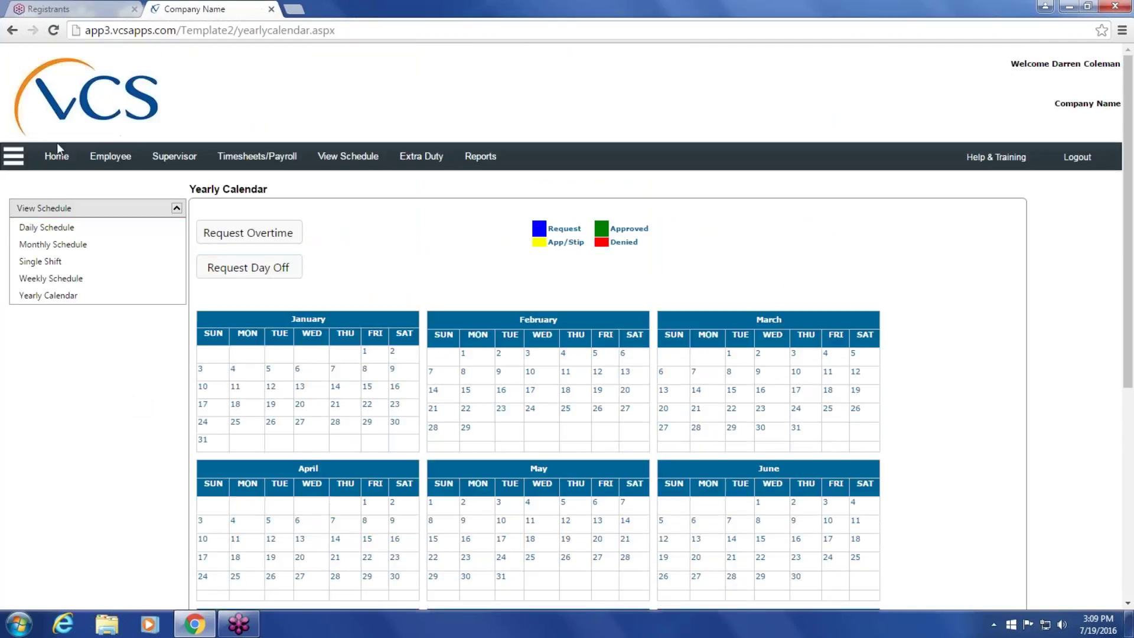
left_click(111, 156)
Glance at the overtime payment request form, then bring up the Request Switch form for 7/19/2016
left_click(155, 365)
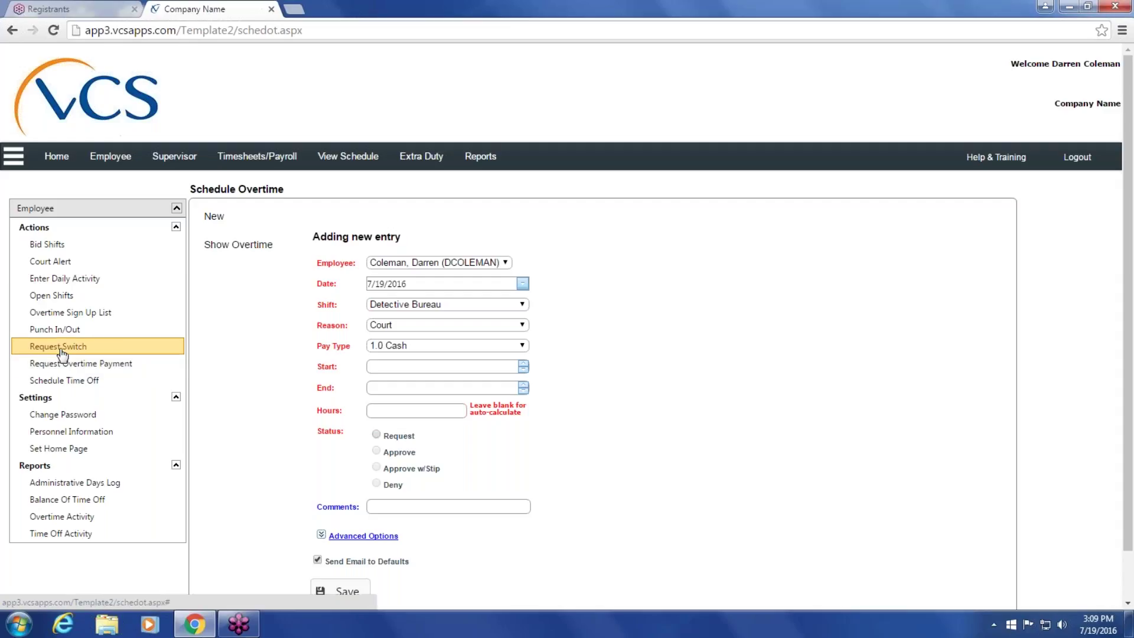
left_click(95, 348)
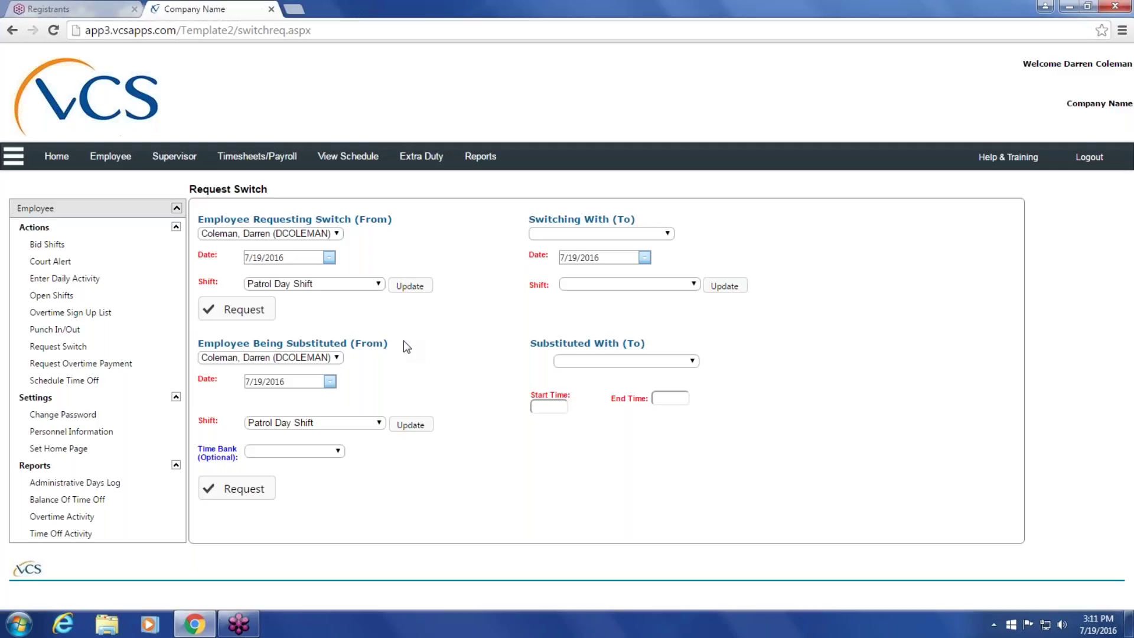
Leave the switch request form for the View Schedule options
left_click(360, 158)
Check the 7/20/2016 daily schedule, then return to the Request Switch form
left_click(65, 229)
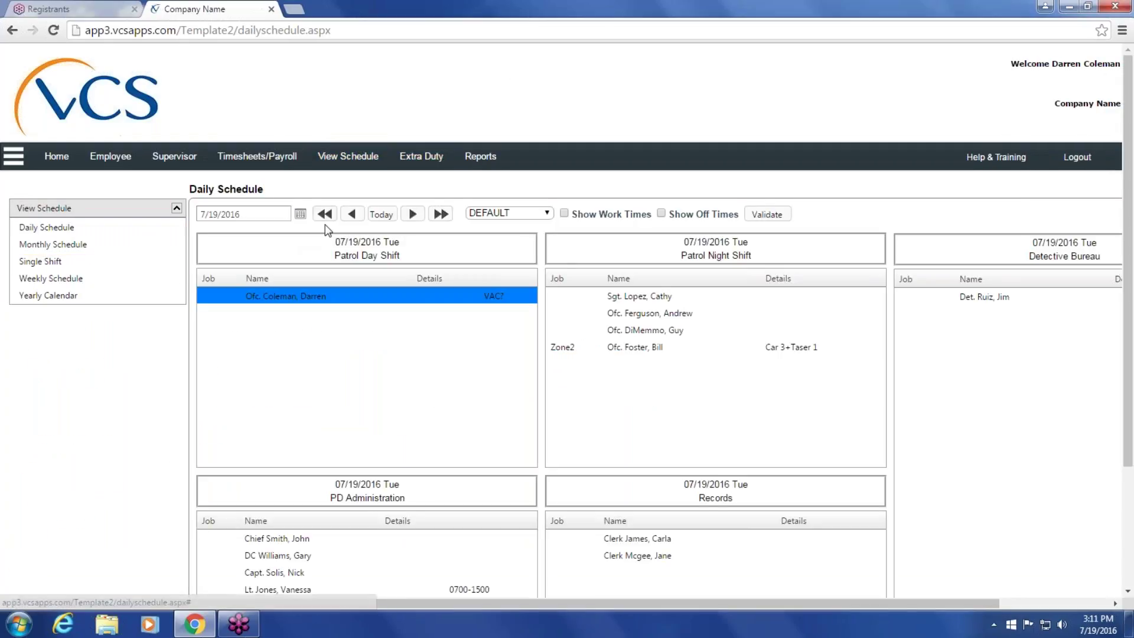
left_click(412, 213)
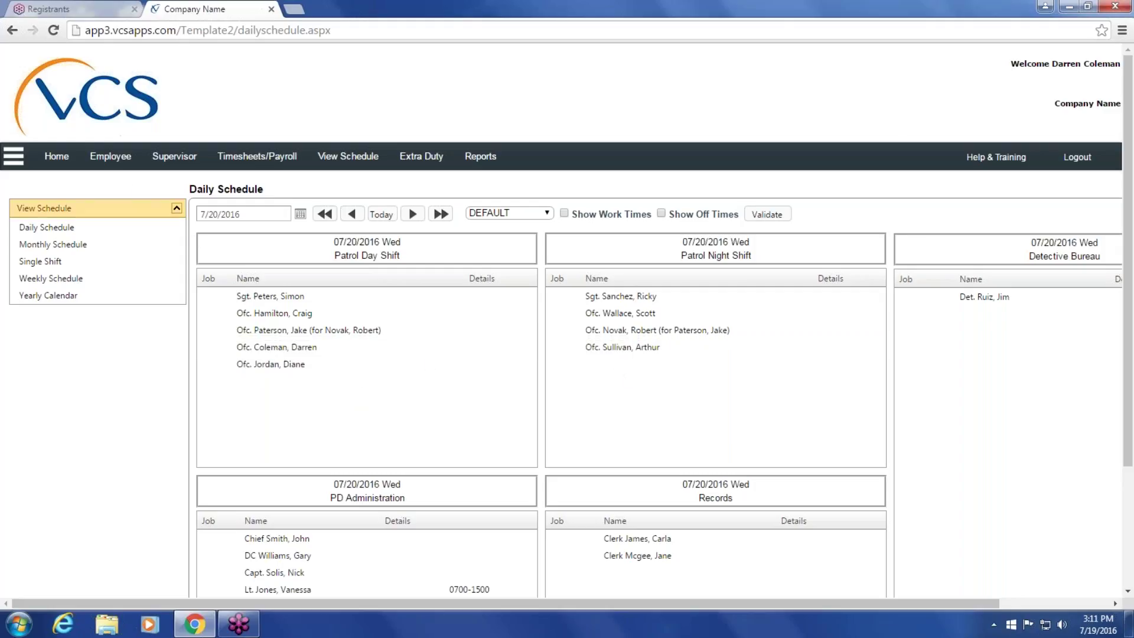
left_click(115, 157)
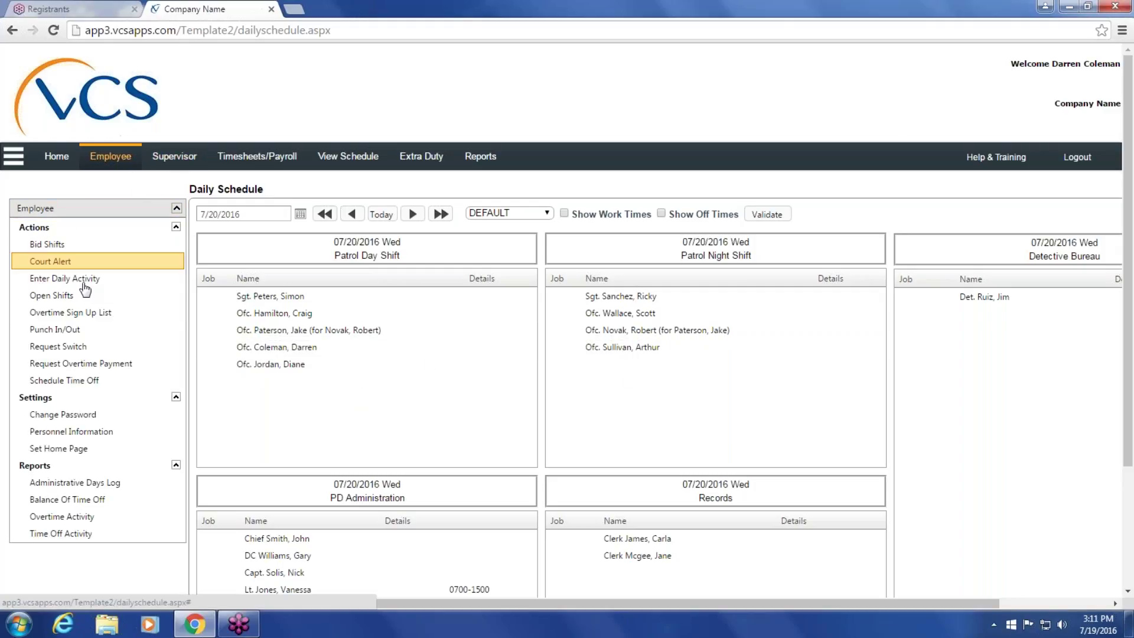
left_click(75, 345)
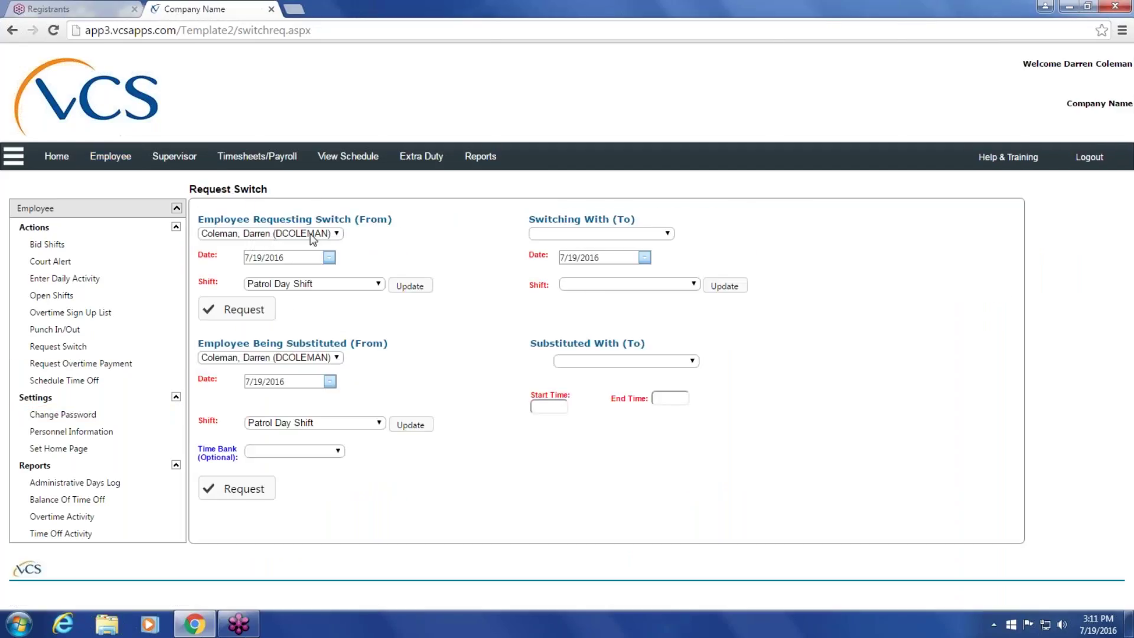
Set the requesting employee's switch date to 7/20/2016, keeping Patrol Day Shift
left_click(261, 258)
left_click(329, 257)
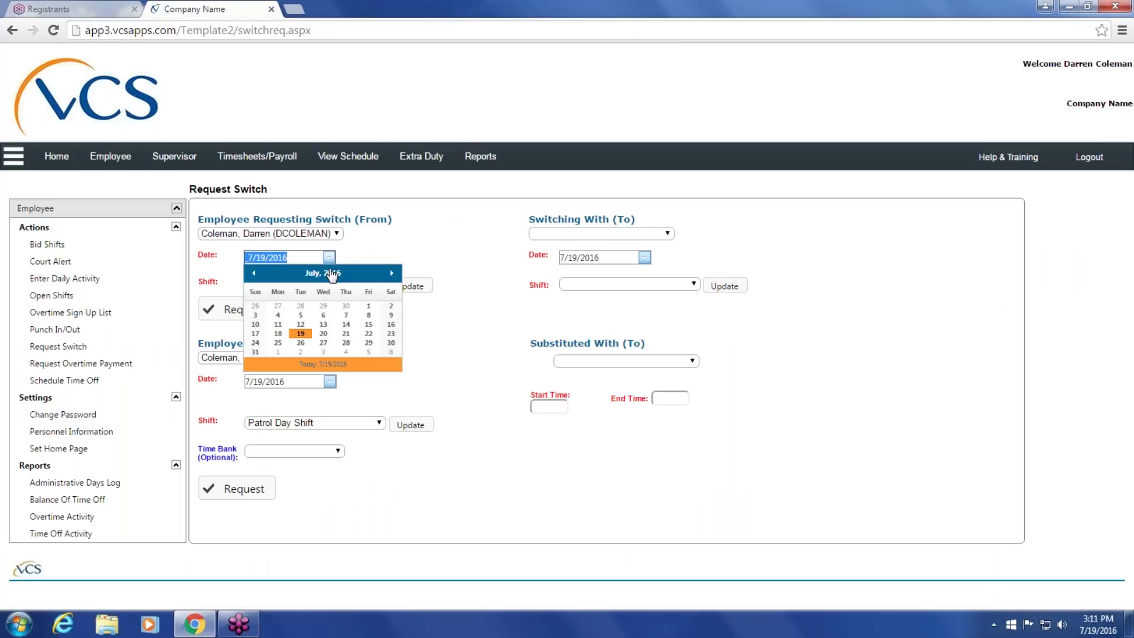
left_click(323, 333)
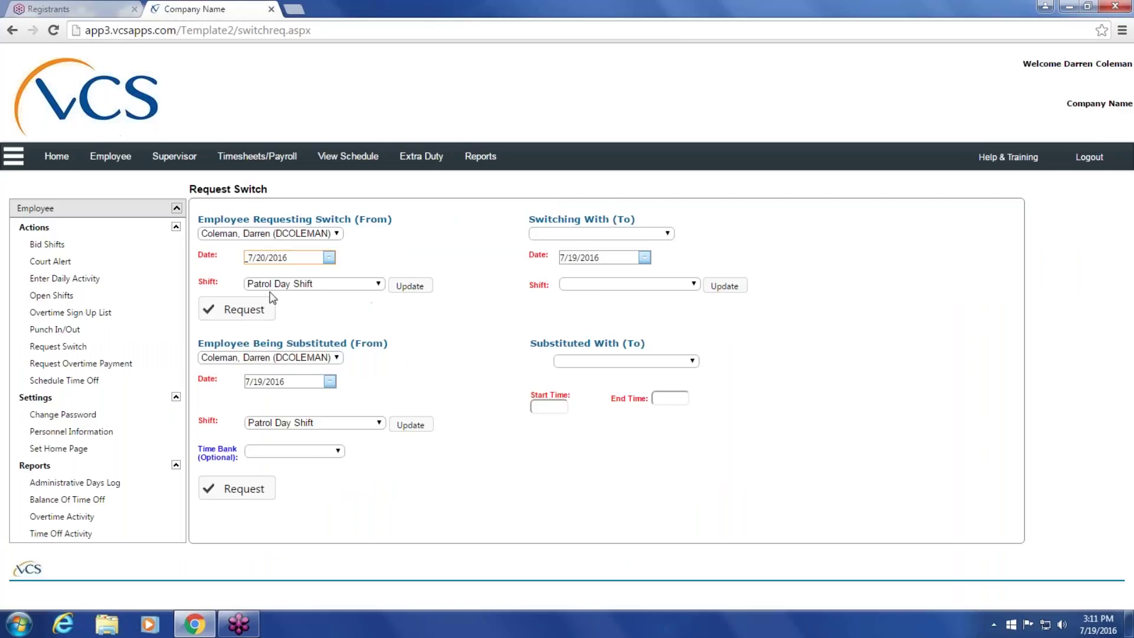
left_click(410, 287)
left_click(376, 285)
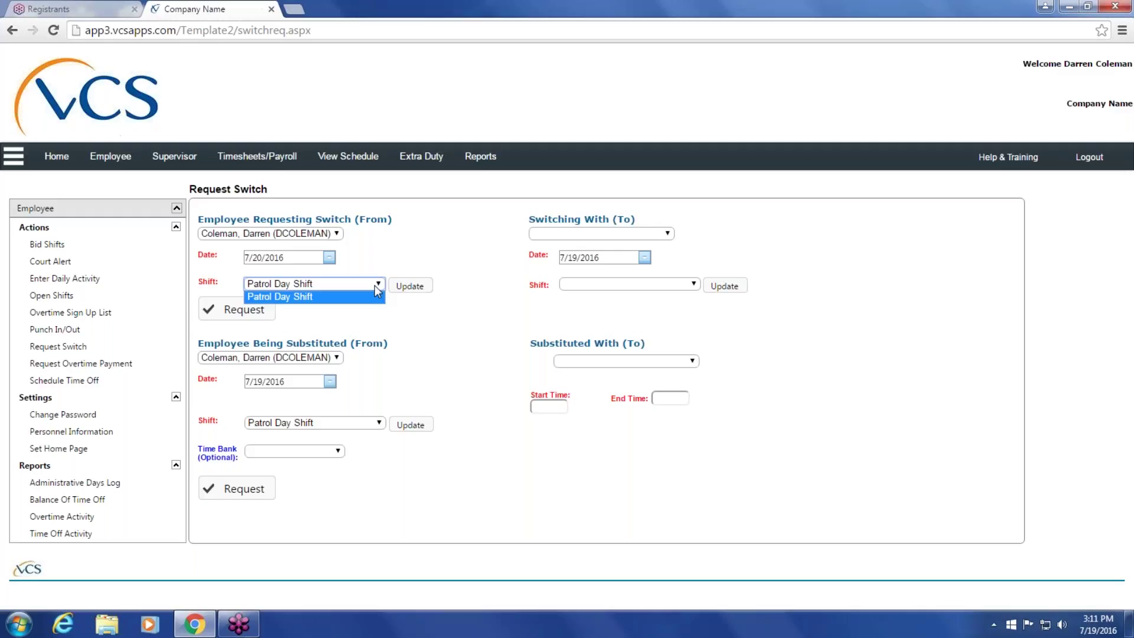
left_click(376, 289)
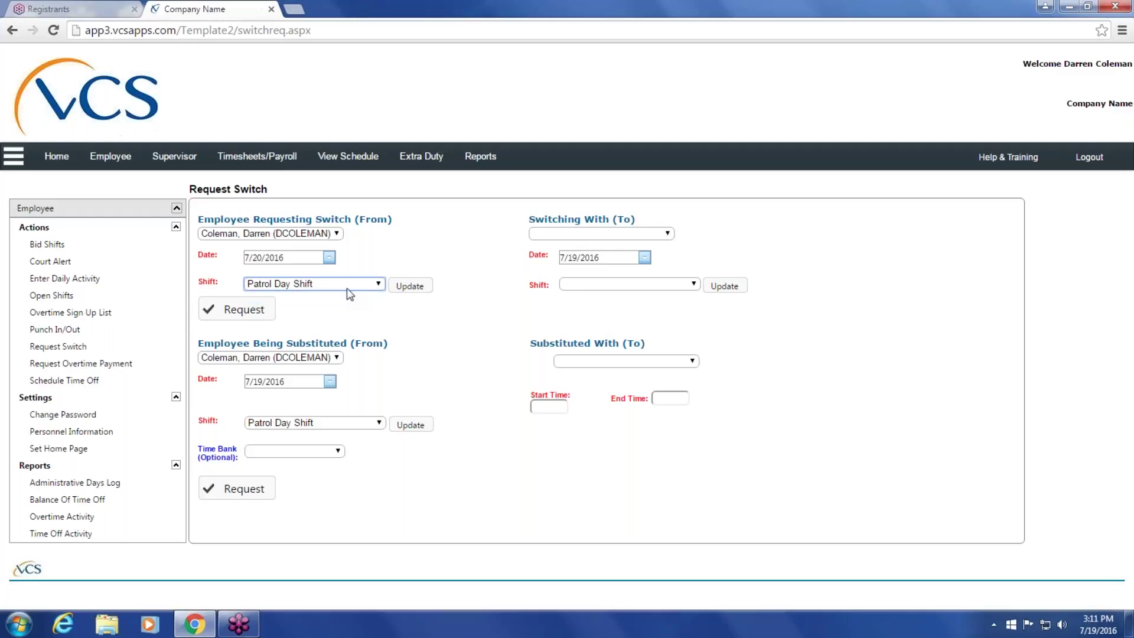
Browse the Switching With partner list without choosing anyone
left_click(667, 234)
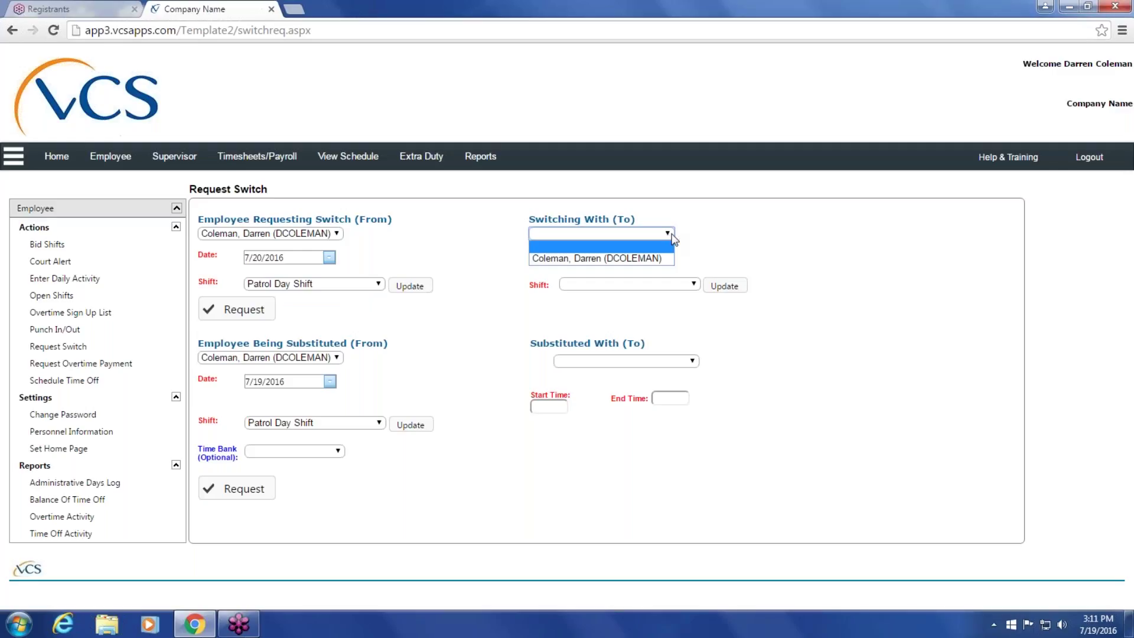
left_click(690, 227)
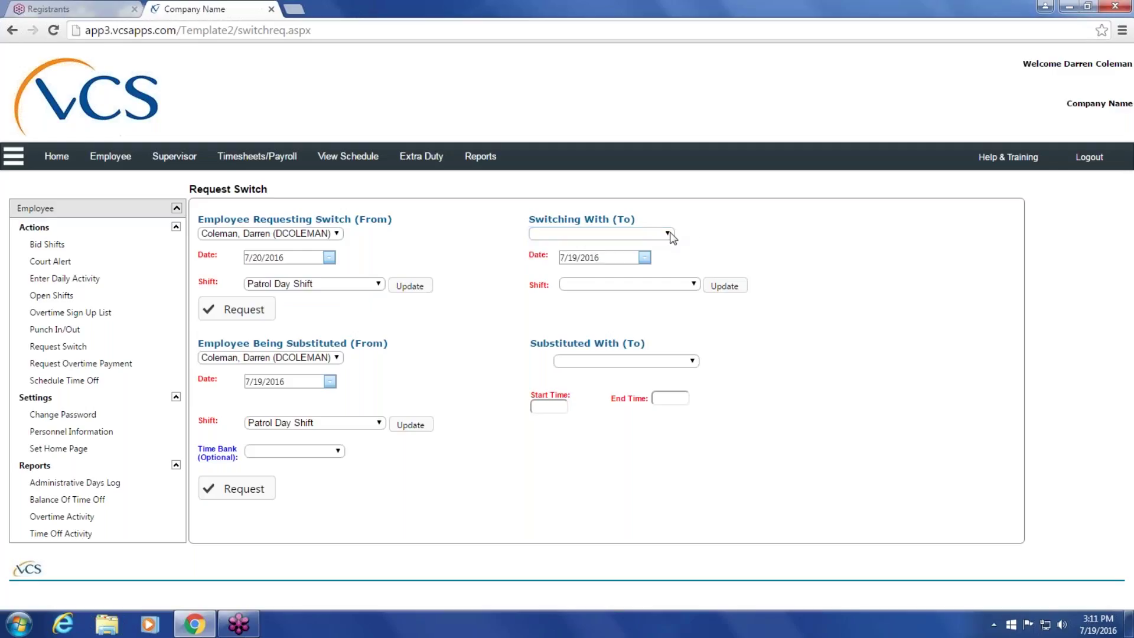
left_click(668, 235)
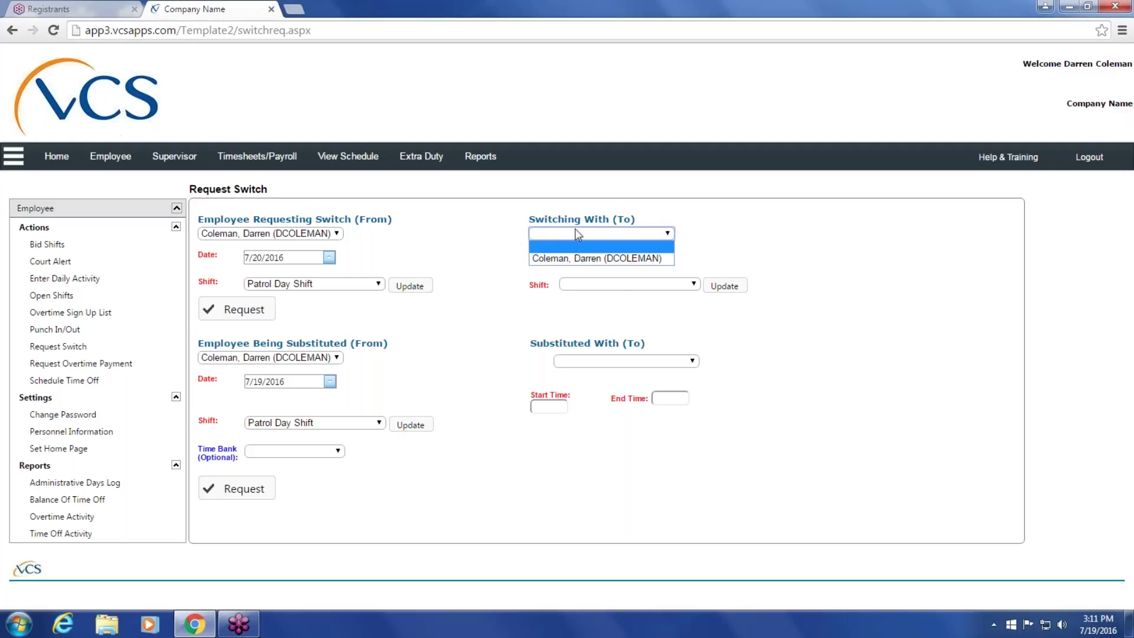
left_click(708, 239)
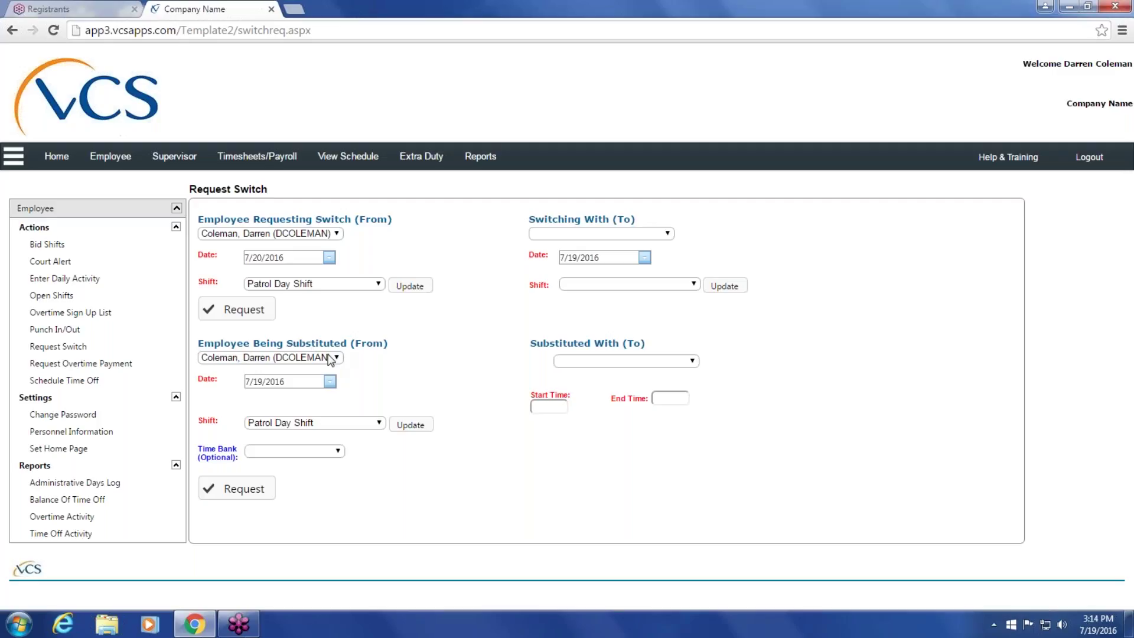
Set the substituted employee's date to 7/20/2016 with Patrol Day Shift, leaving the substitute empty
left_click(329, 381)
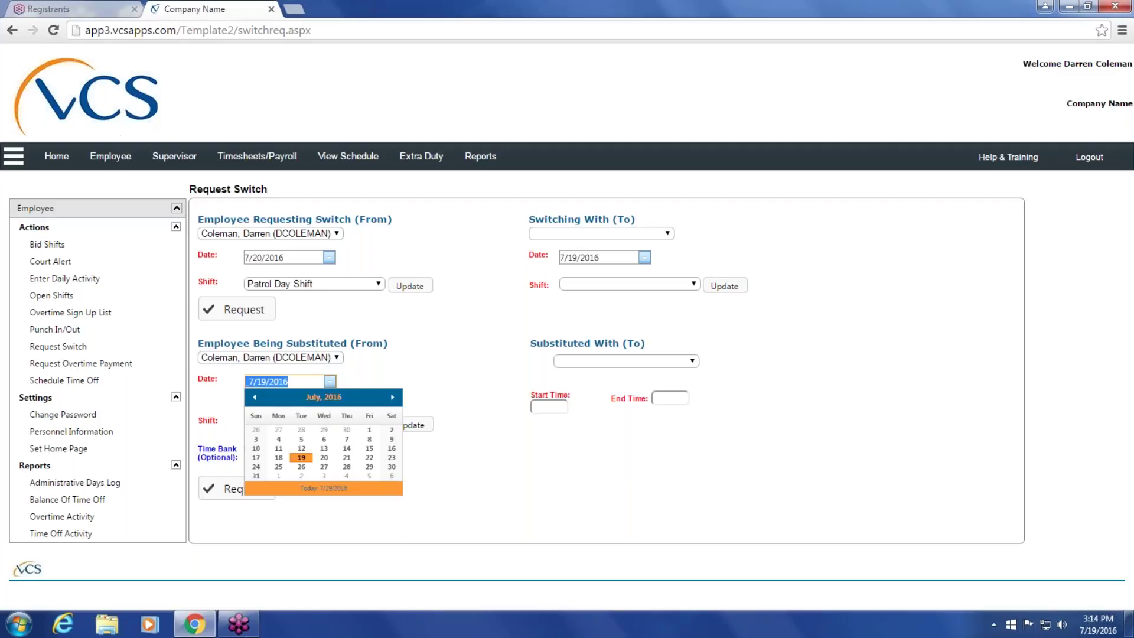
left_click(323, 457)
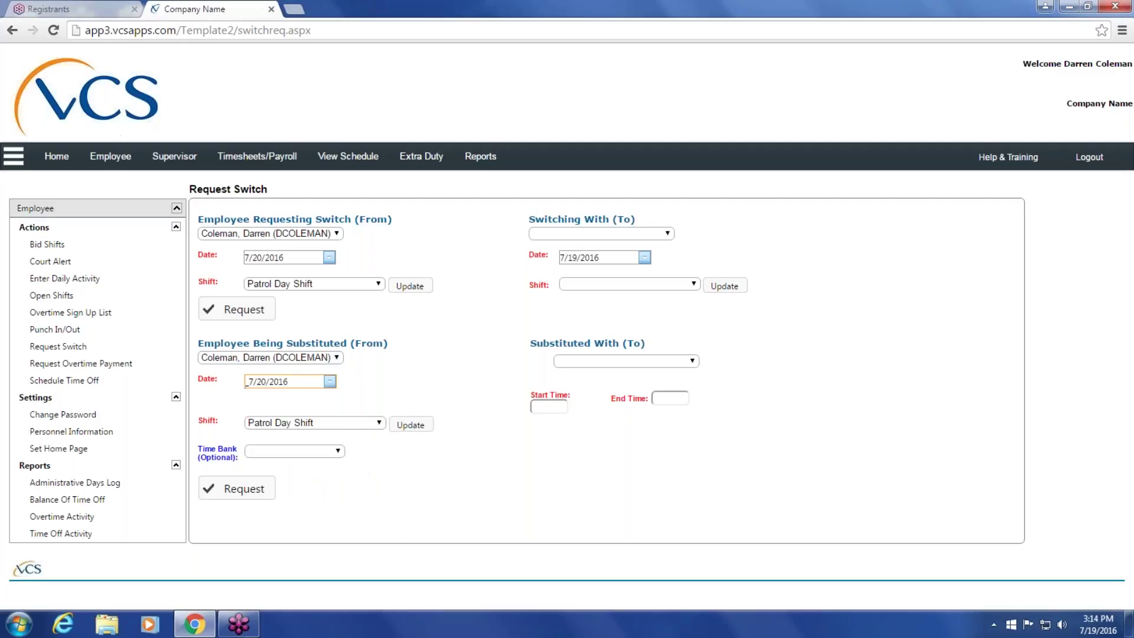
left_click(407, 424)
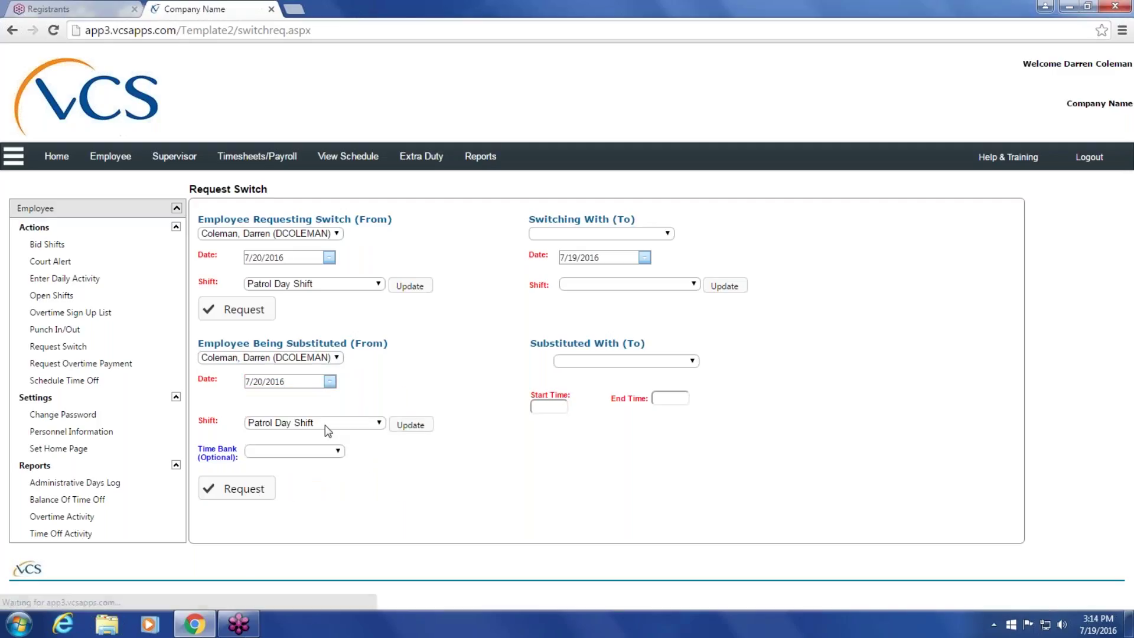
left_click(692, 362)
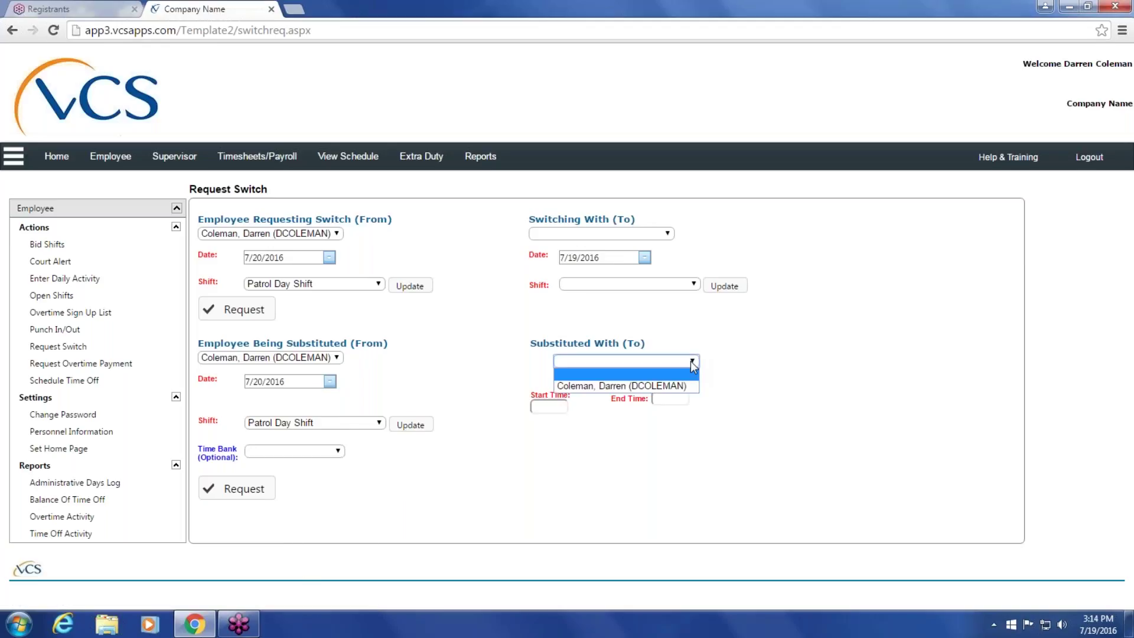
left_click(693, 365)
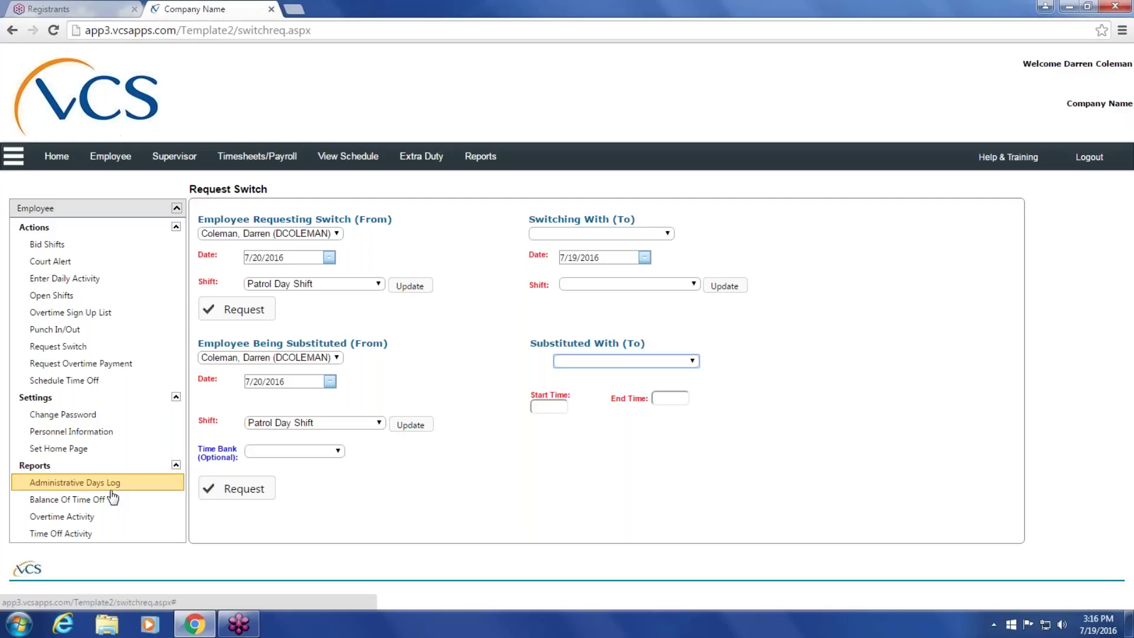
Review the Administrative Days Log, then the time-off balances: Personal 48, Sick 36, Vacation 180 hours
left_click(69, 488)
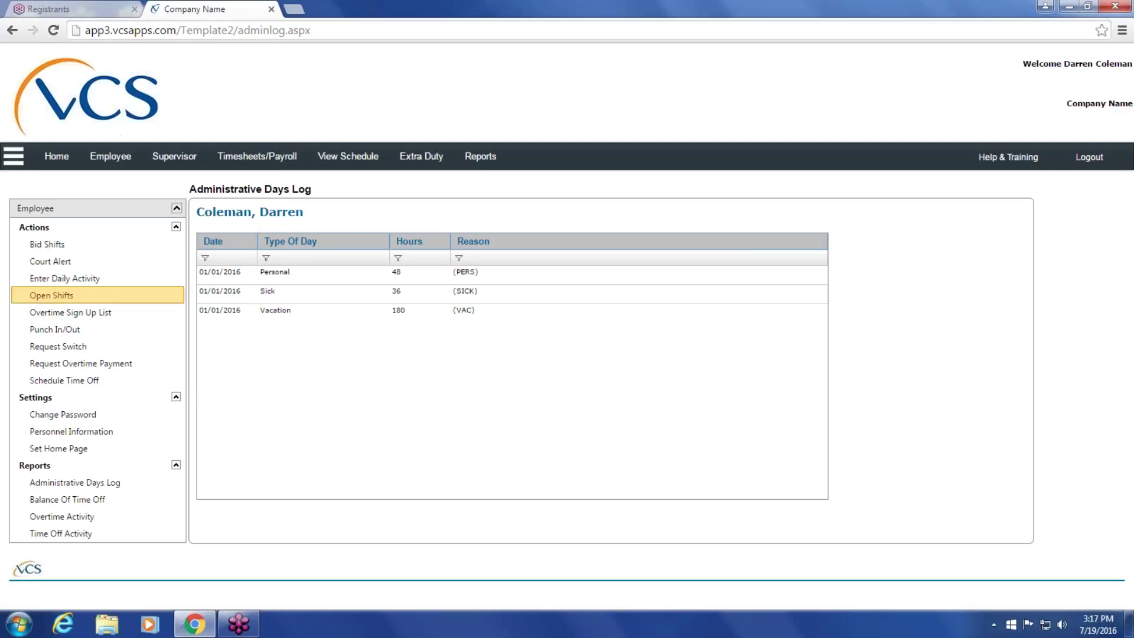
left_click(56, 502)
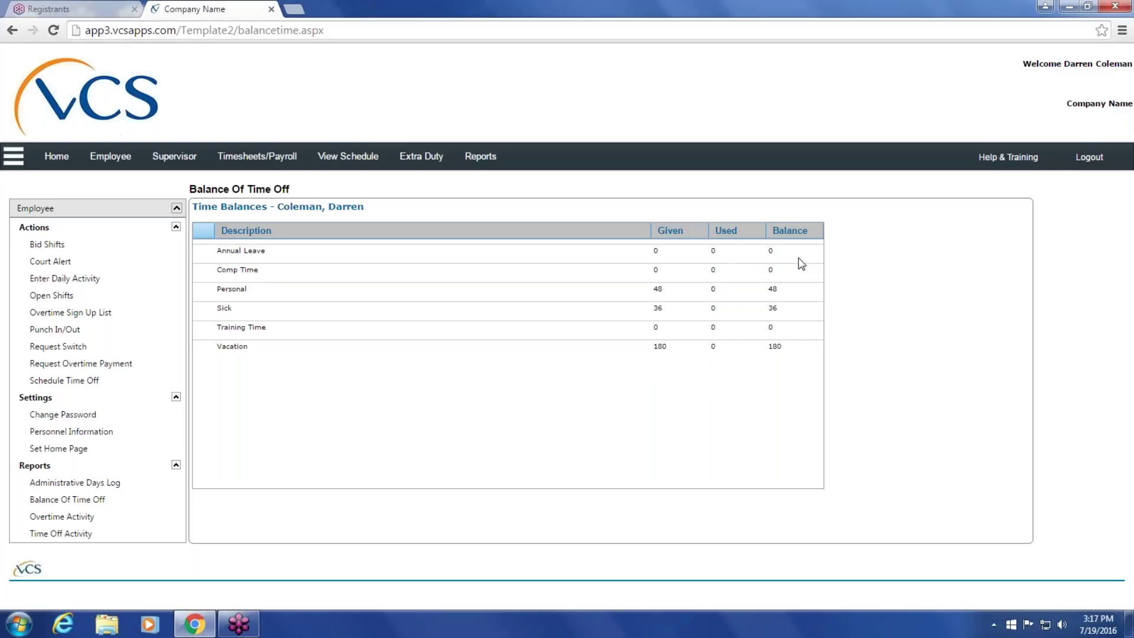
Bring up the Overtime Activity report, then the Time Off Activity report from the Reports sidebar
left_click(50, 518)
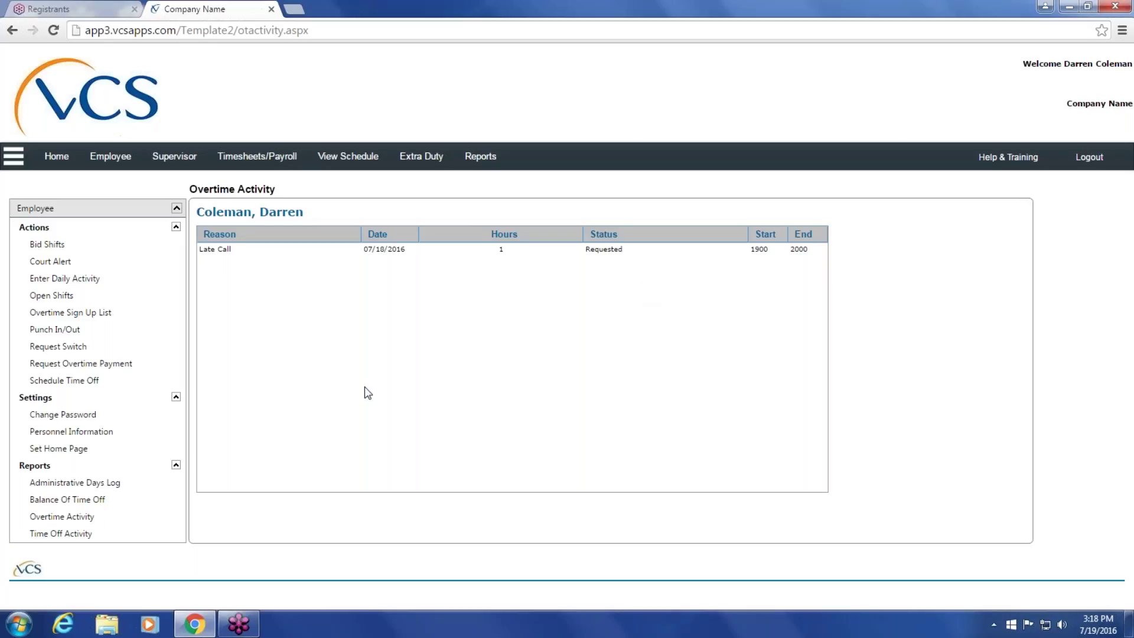
left_click(53, 535)
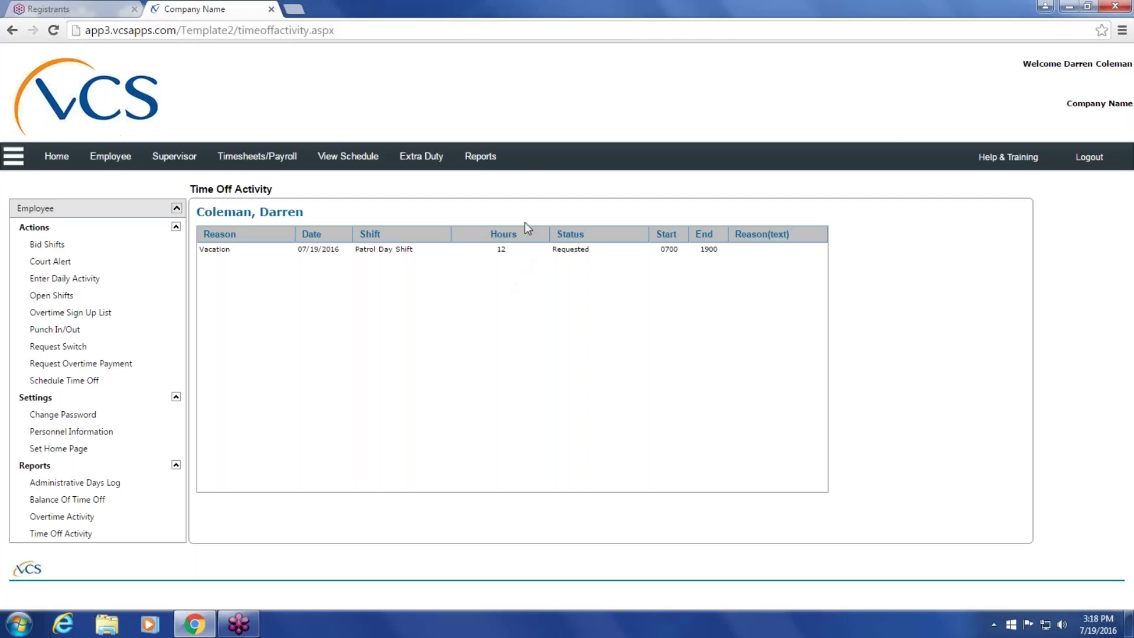
Show the Reports section with its Employee, Overtime, Roster, Scheduling and Time Off reports
left_click(488, 162)
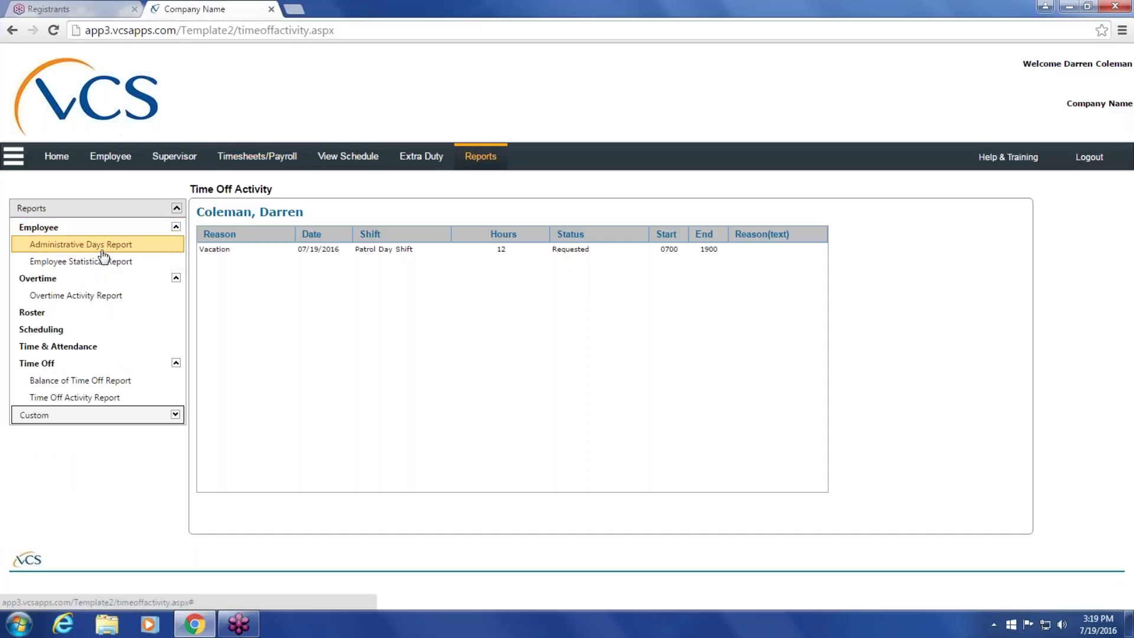
Run the Balance of Time Off Report for the single employee with all seven time-off reasons
left_click(83, 383)
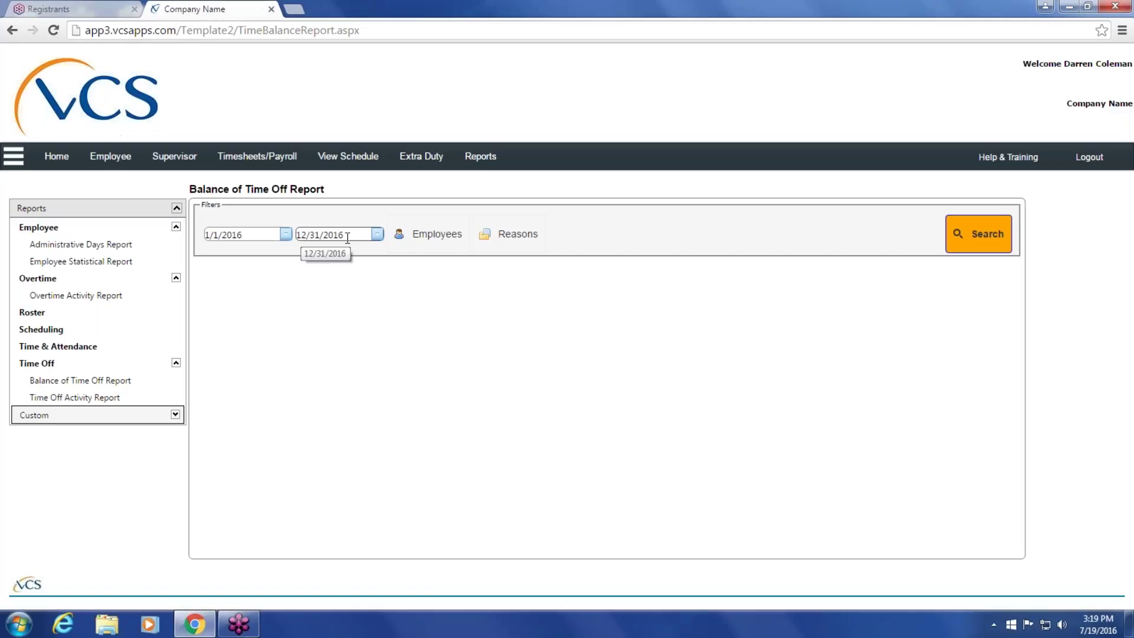
left_click(437, 236)
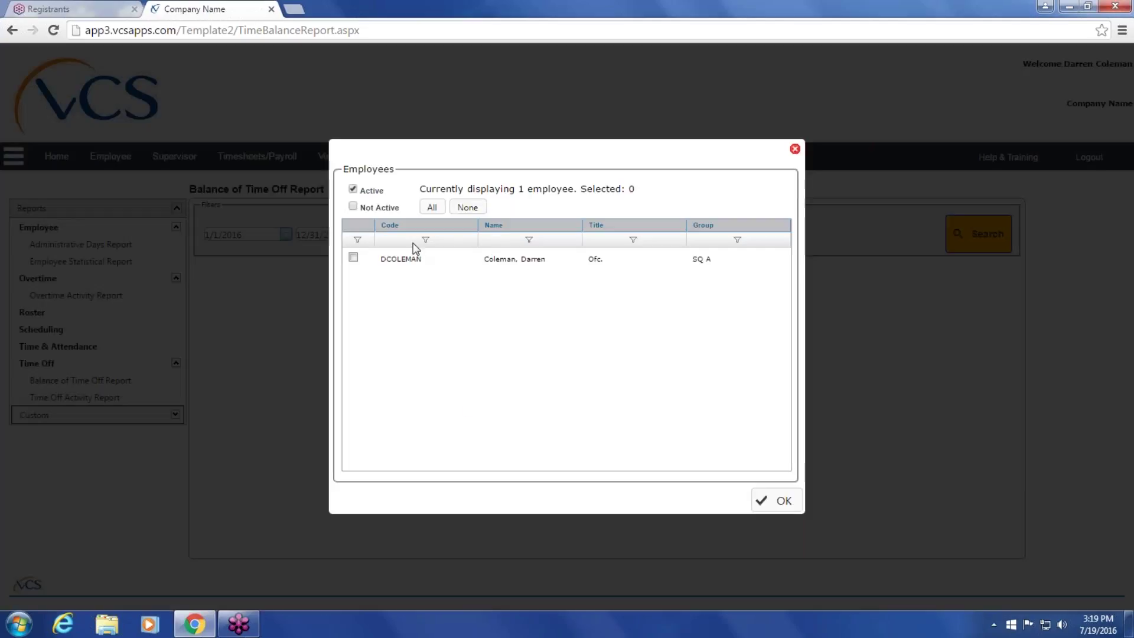
left_click(353, 257)
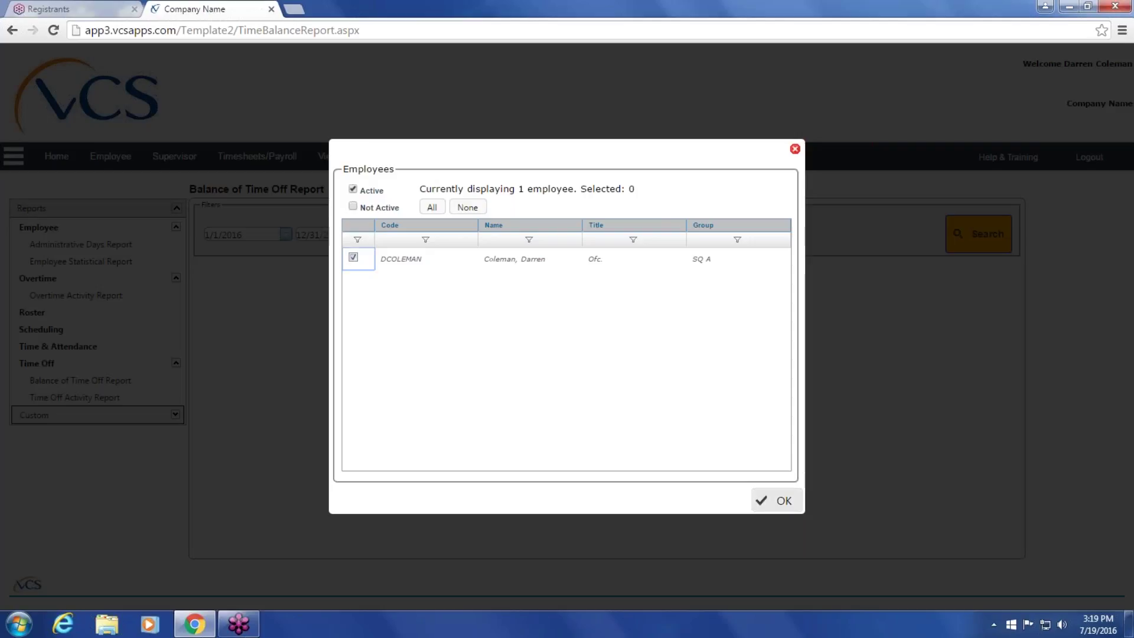
left_click(772, 506)
left_click(532, 253)
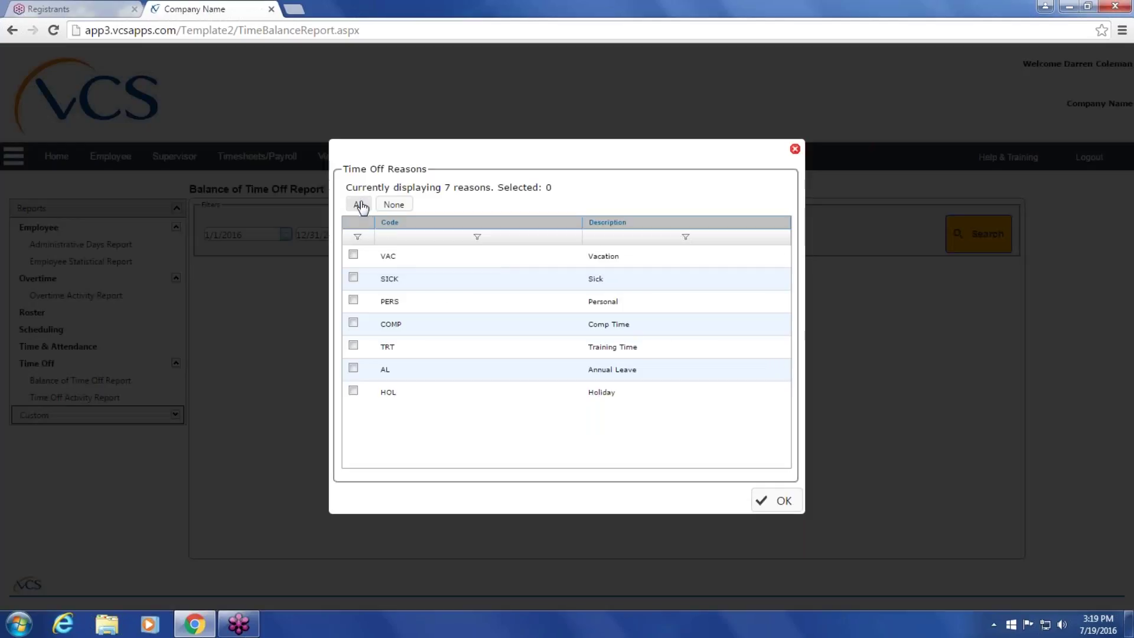
left_click(357, 205)
left_click(784, 502)
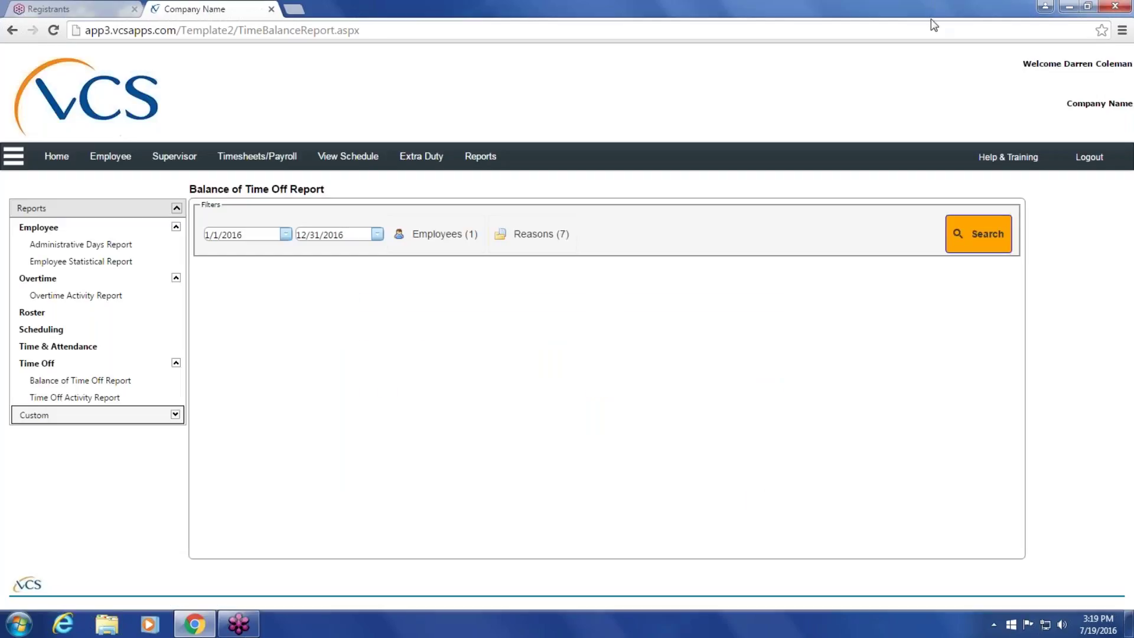
left_click(968, 238)
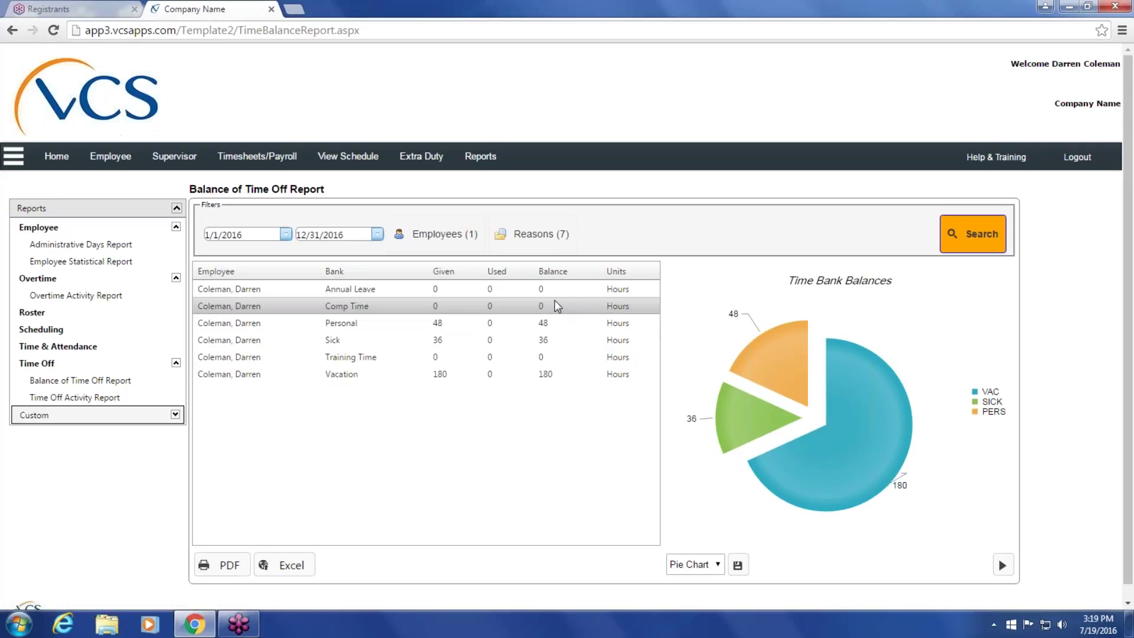
Review the time bank balances: Vacation 180, Personal 48 and Sick 36 hours, none used
mouse_move(803, 370)
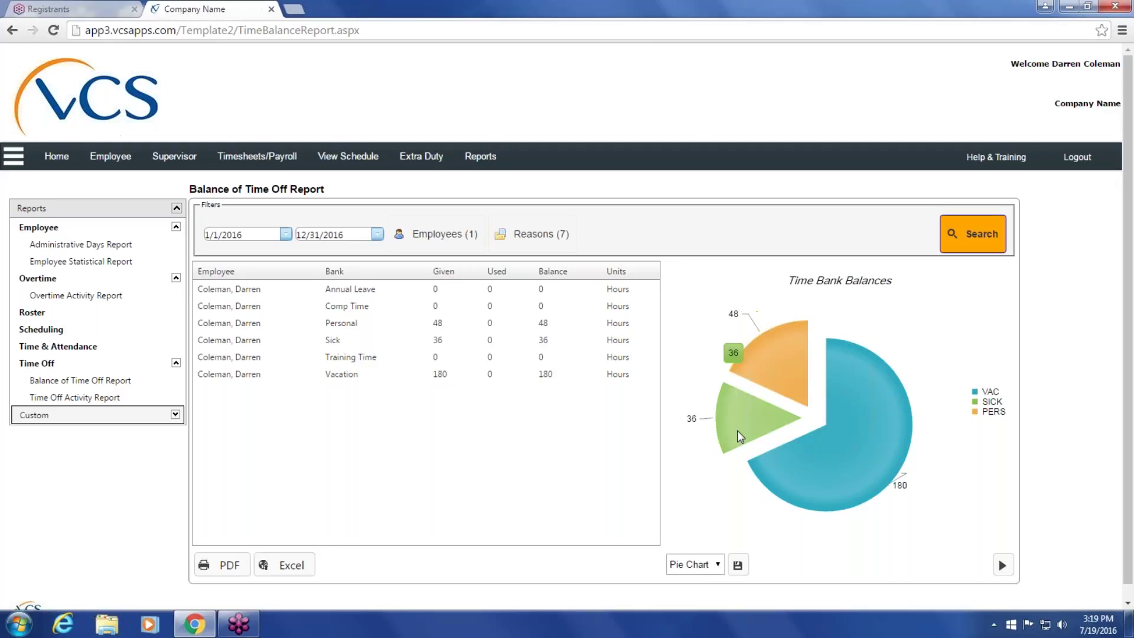
Switch the balance chart to Bar Graph, then collapse the chart panel so the table fills the report
mouse_move(803, 458)
left_click(716, 565)
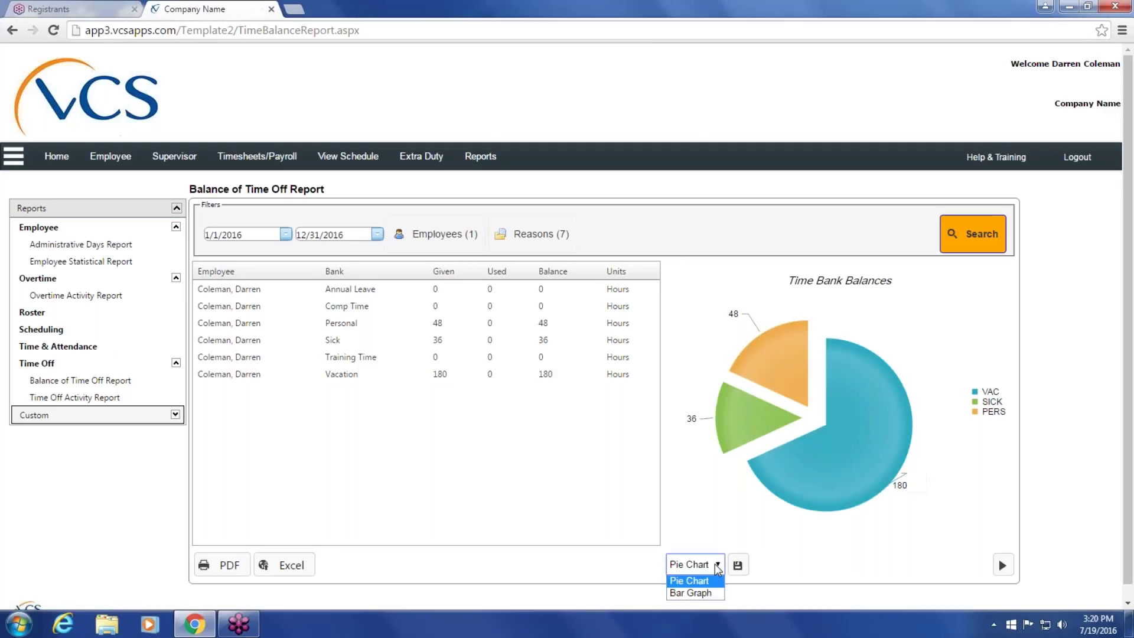
left_click(711, 593)
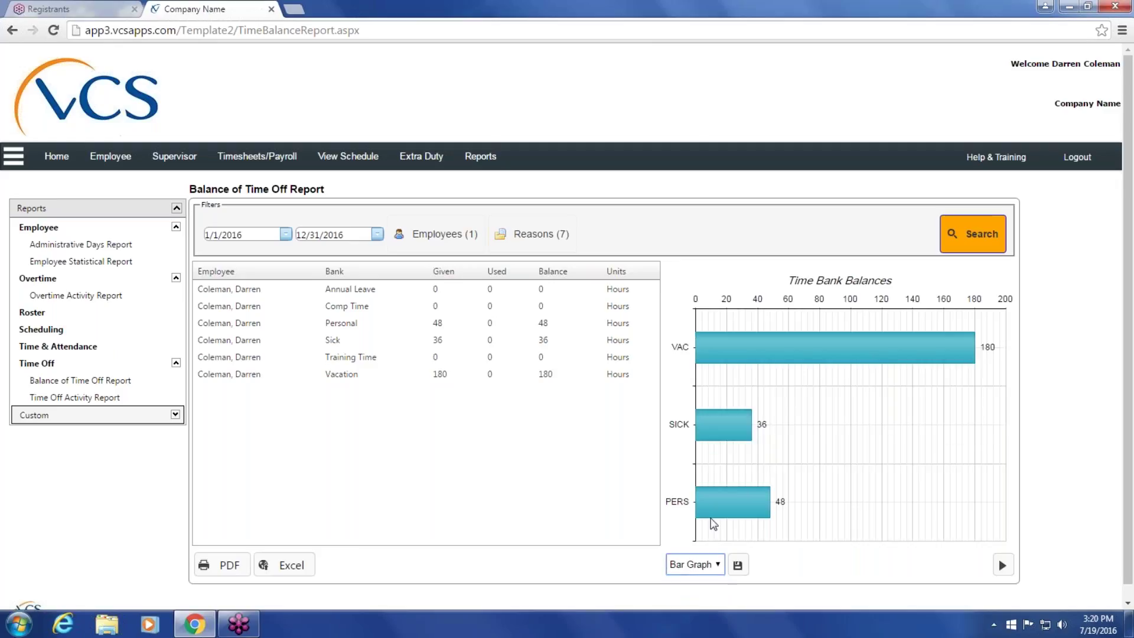
mouse_move(711, 524)
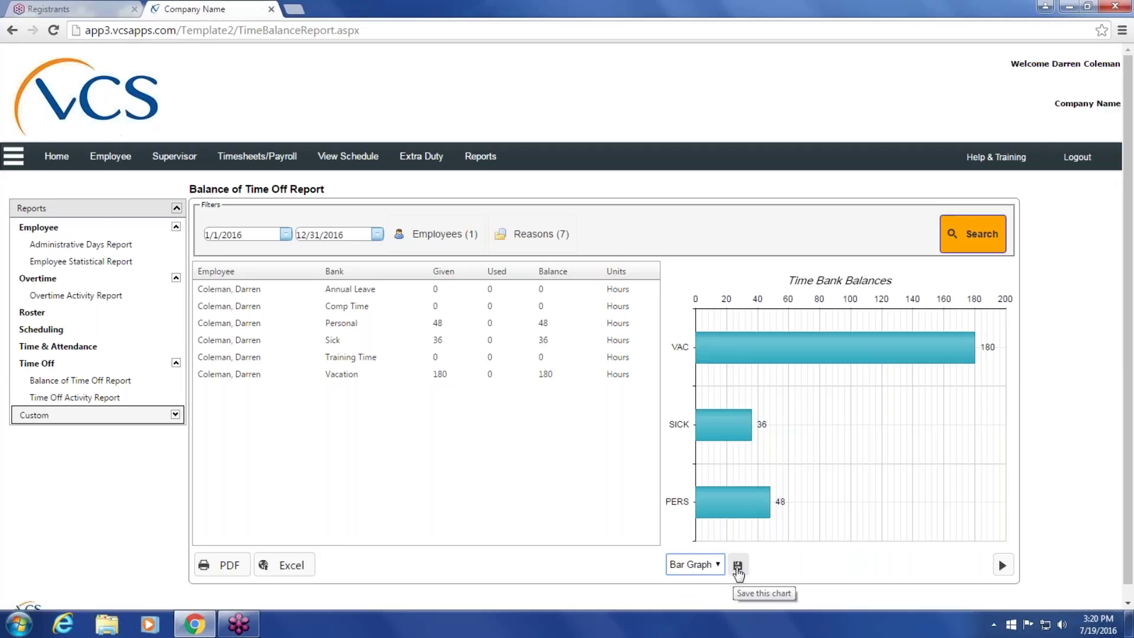
left_click(1002, 566)
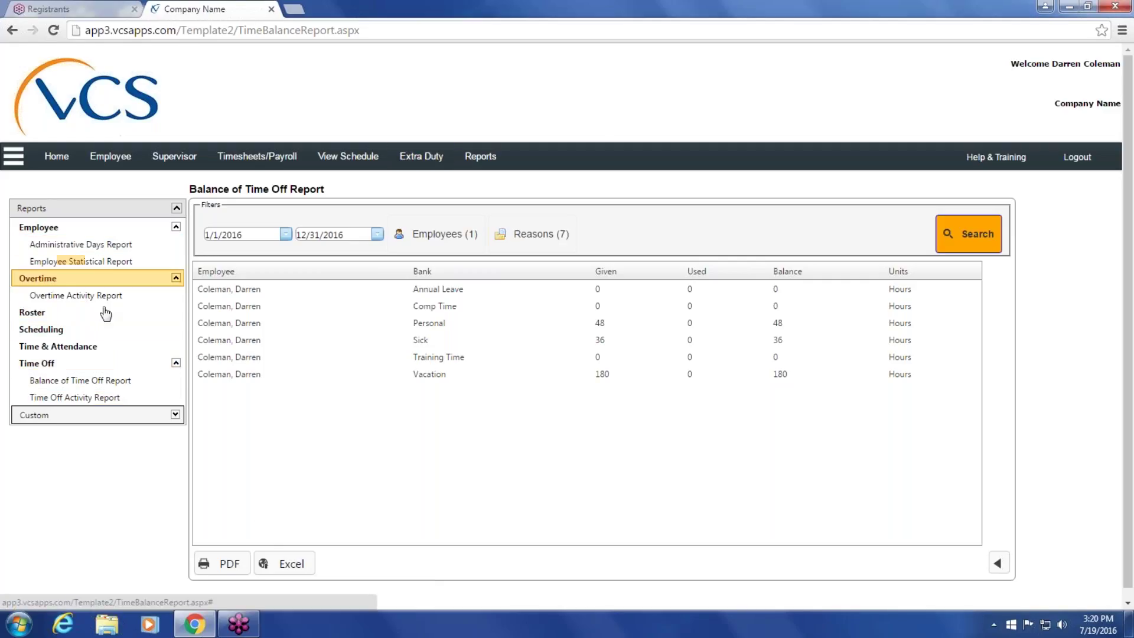
Run the Time Off Activity Report for the single employee and all seven reasons, then open the Employee Statistical Report
left_click(65, 401)
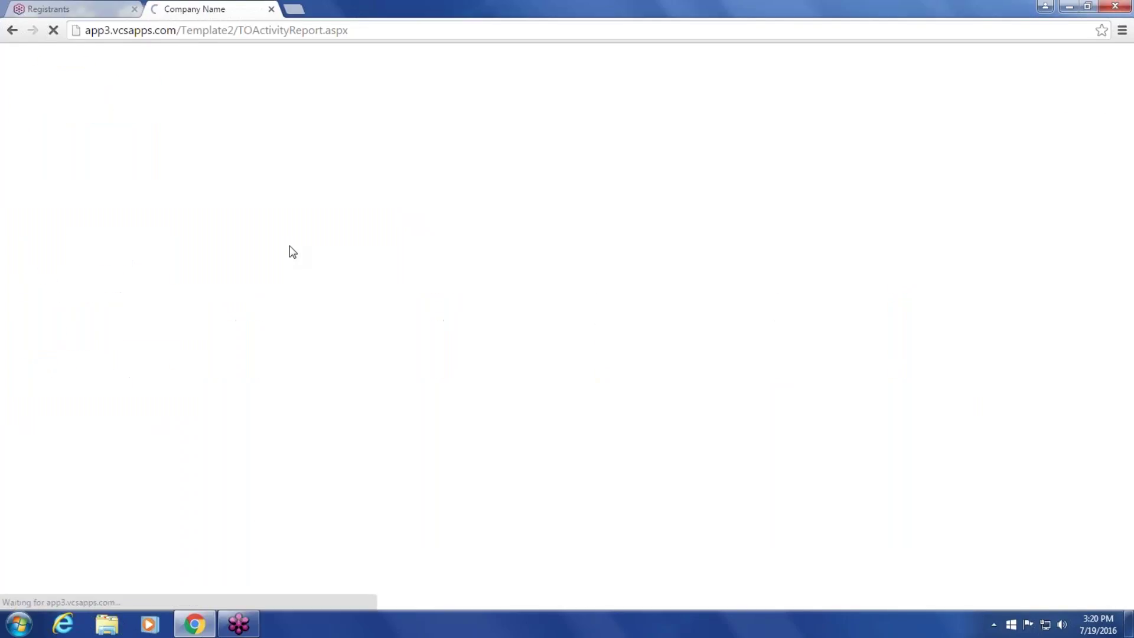
left_click(435, 233)
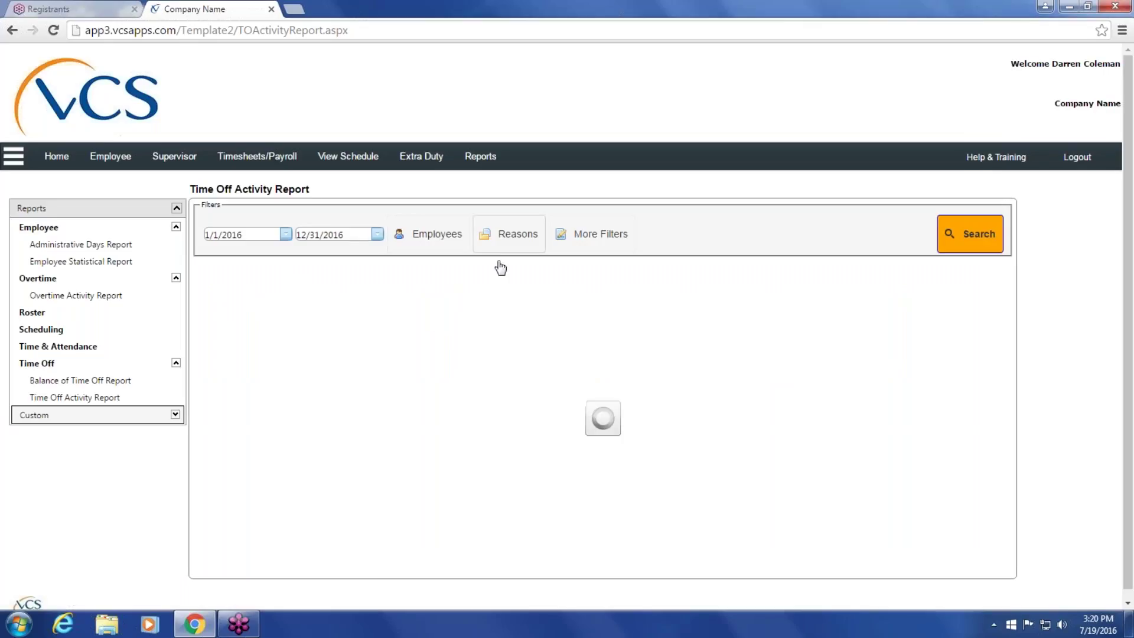
left_click(346, 260)
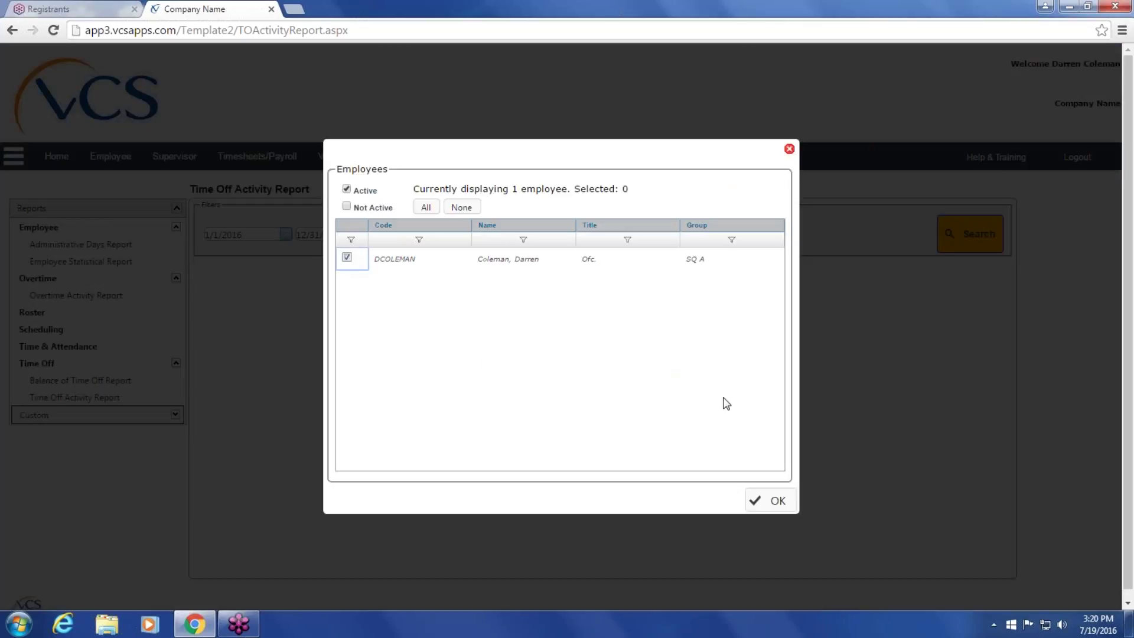
left_click(757, 499)
left_click(537, 242)
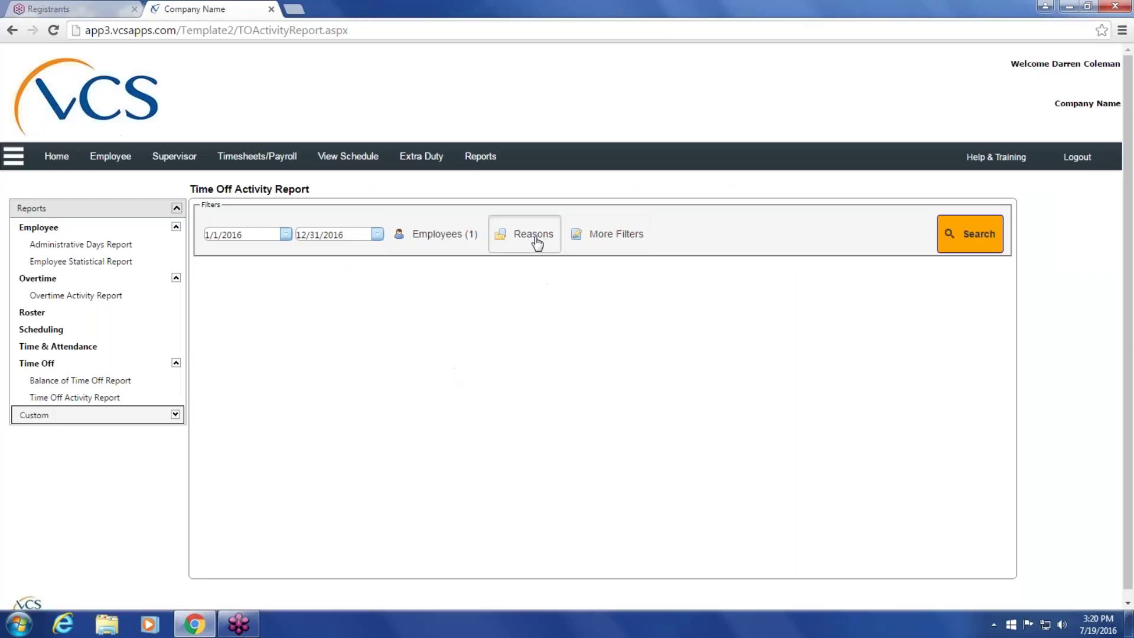
left_click(352, 204)
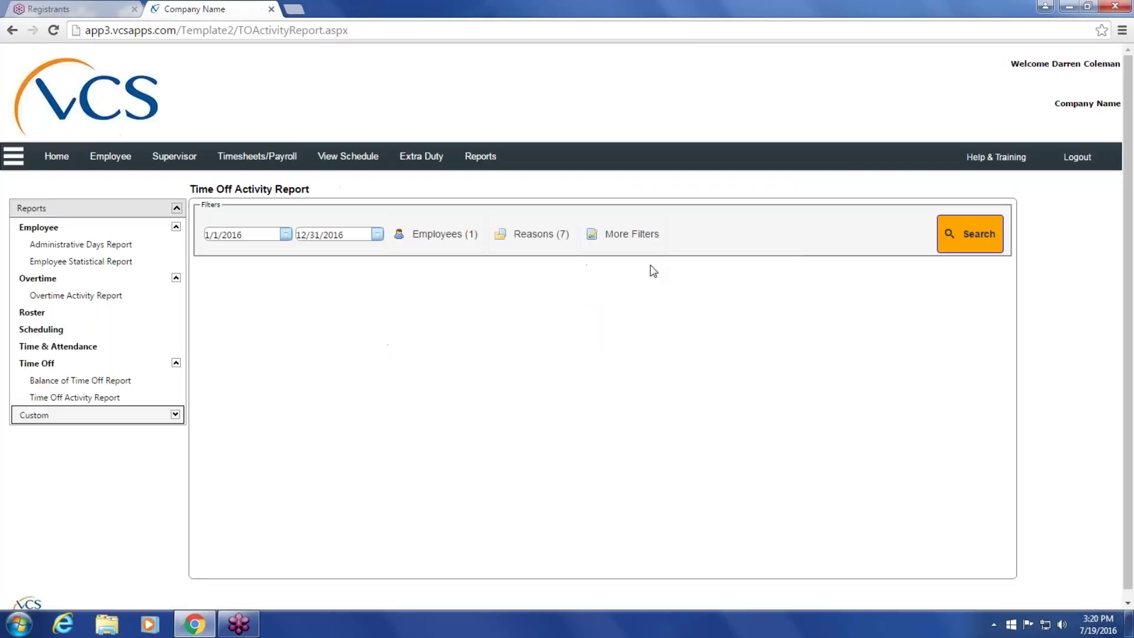
left_click(950, 236)
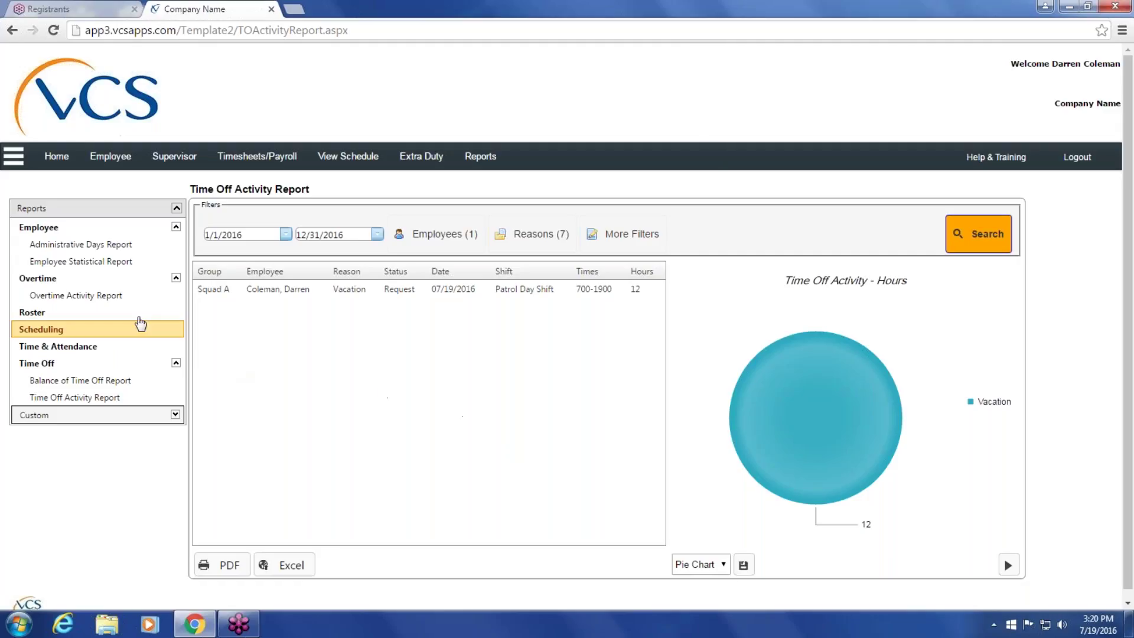
left_click(75, 264)
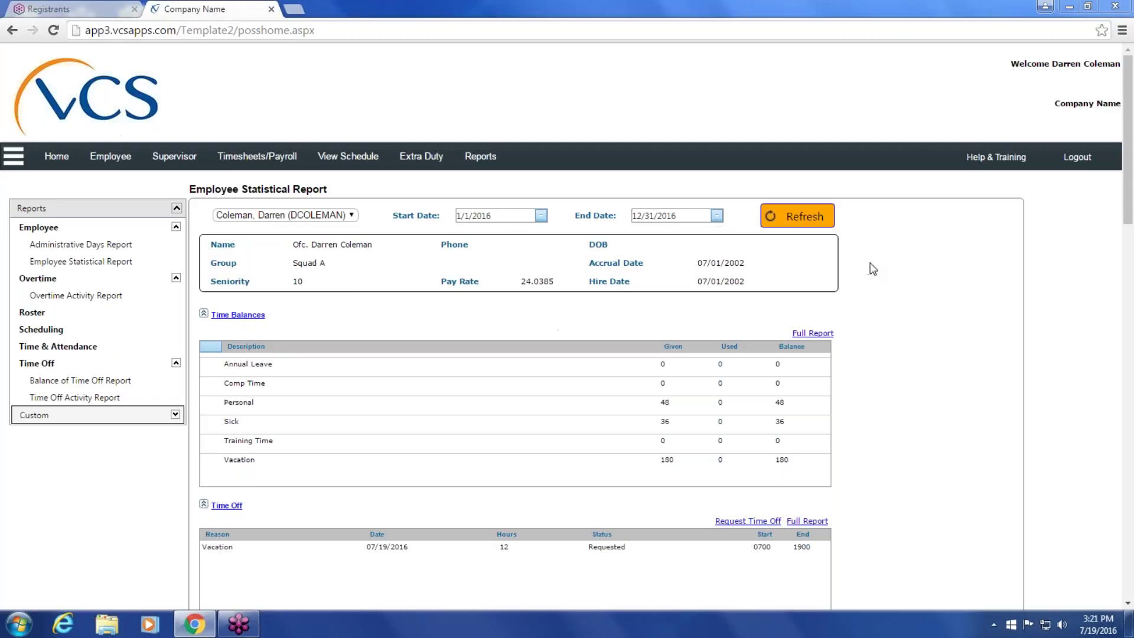
Scroll through the Time Off, Overtime, Administrative Days Log and Work Trends sections of the statistical report
scroll(872, 269, "down", 1)
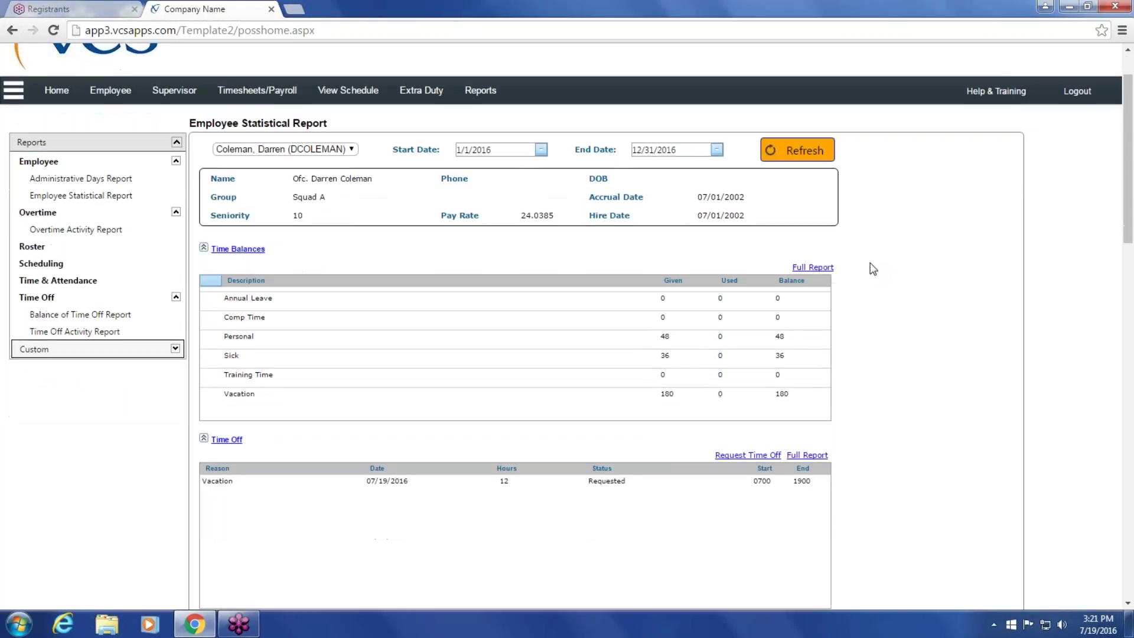
scroll(873, 269, "down", 1)
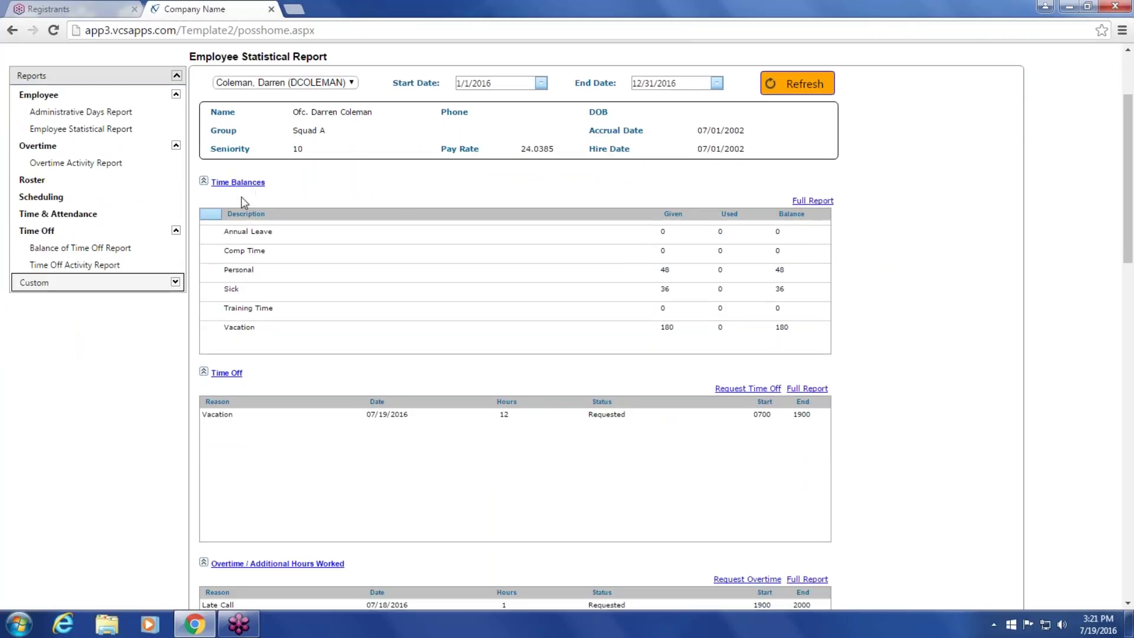
scroll(251, 253, "up", 1)
scroll(257, 298, "down", 1)
scroll(258, 298, "up", 1)
scroll(284, 307, "down", 3)
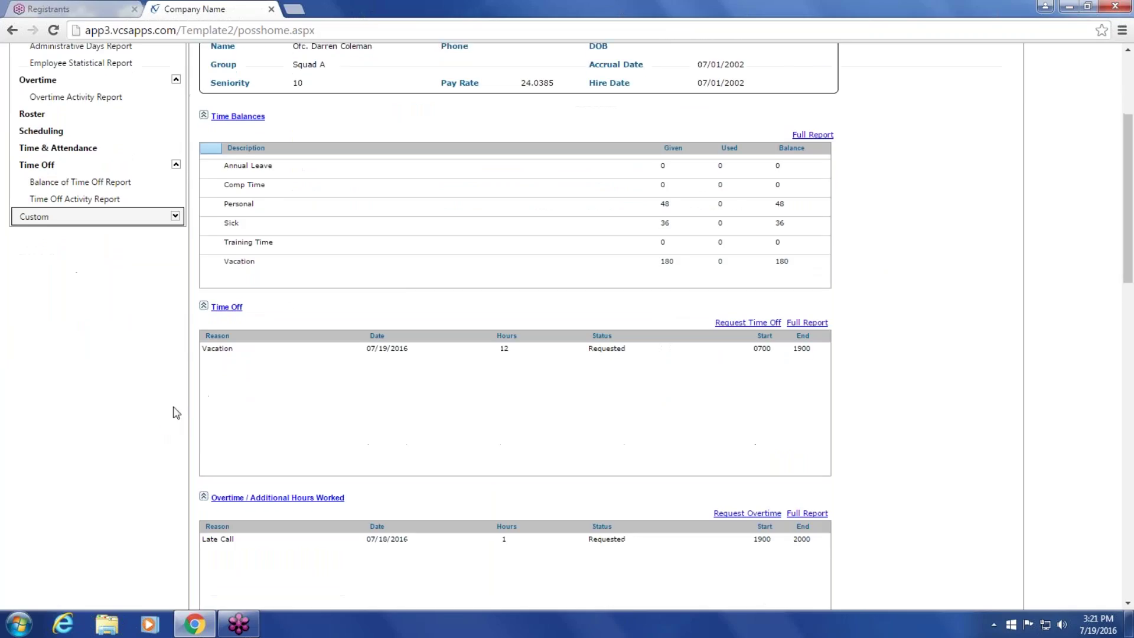
scroll(313, 346, "down", 3)
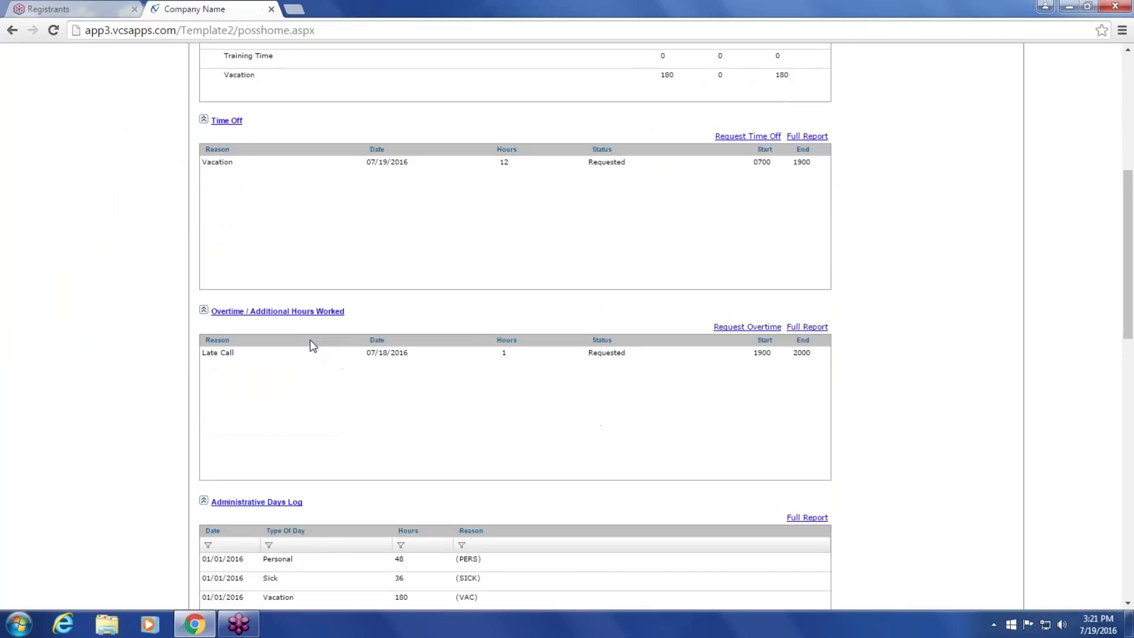
scroll(357, 287, "down", 1)
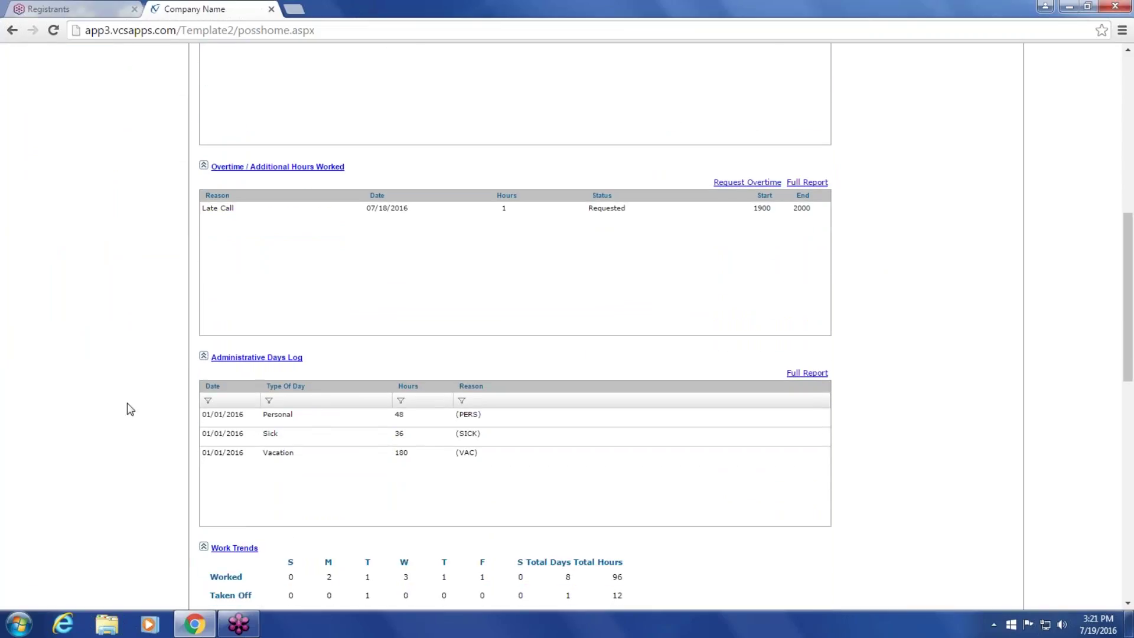
scroll(130, 407, "down", 3)
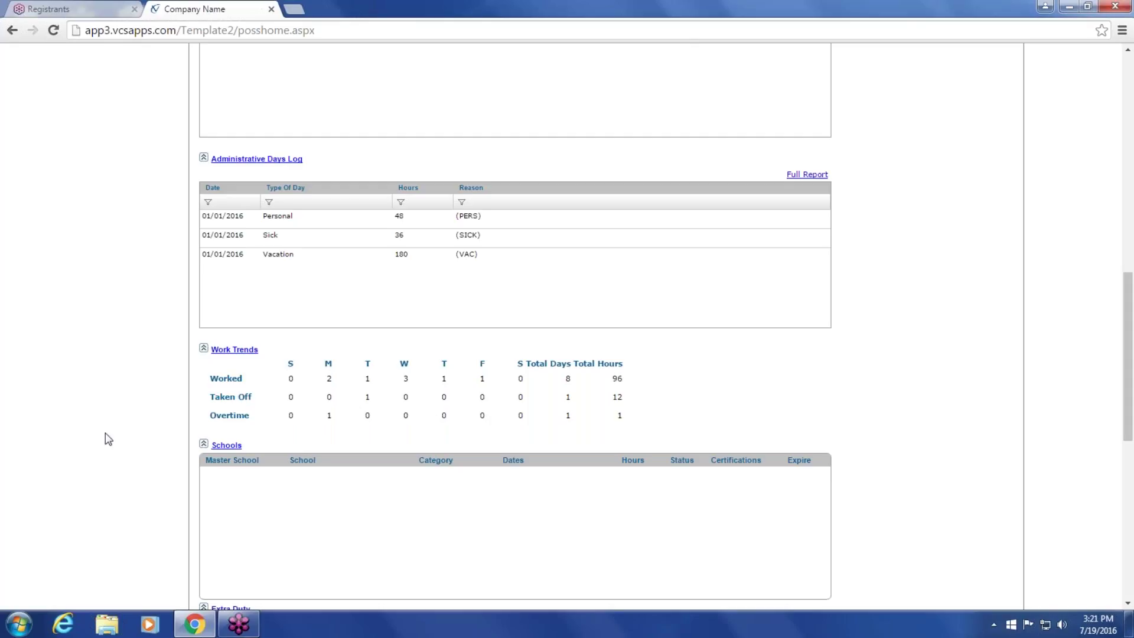
Scroll on past Schools, Extra Duty, Court and Time Sell Back to the end of the report
scroll(104, 433, "down", 2)
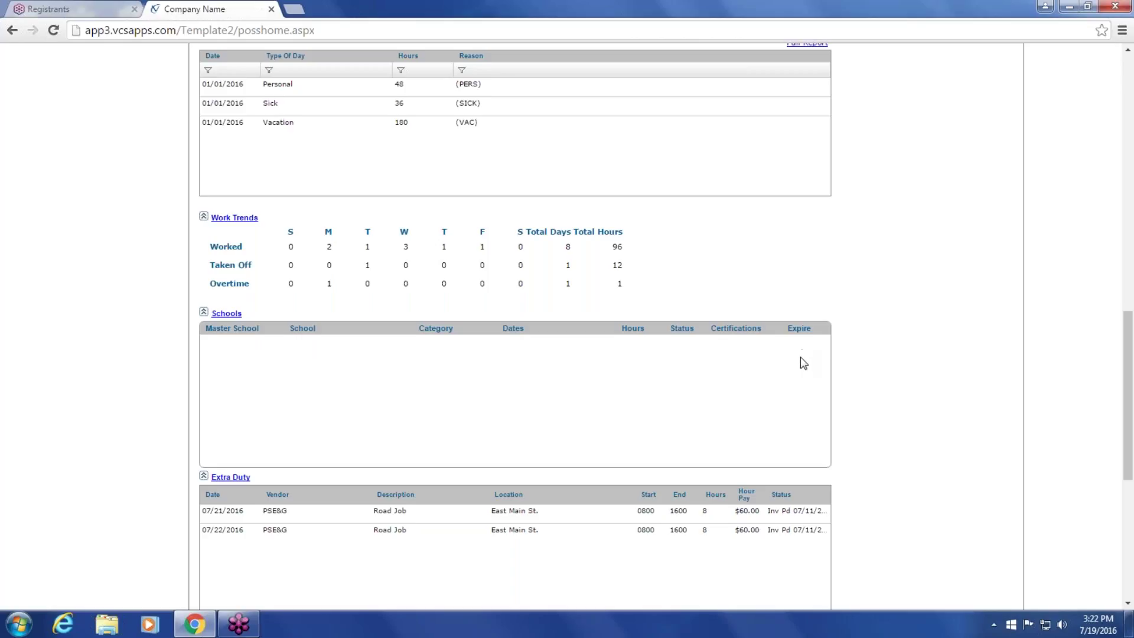
scroll(802, 359, "down", 3)
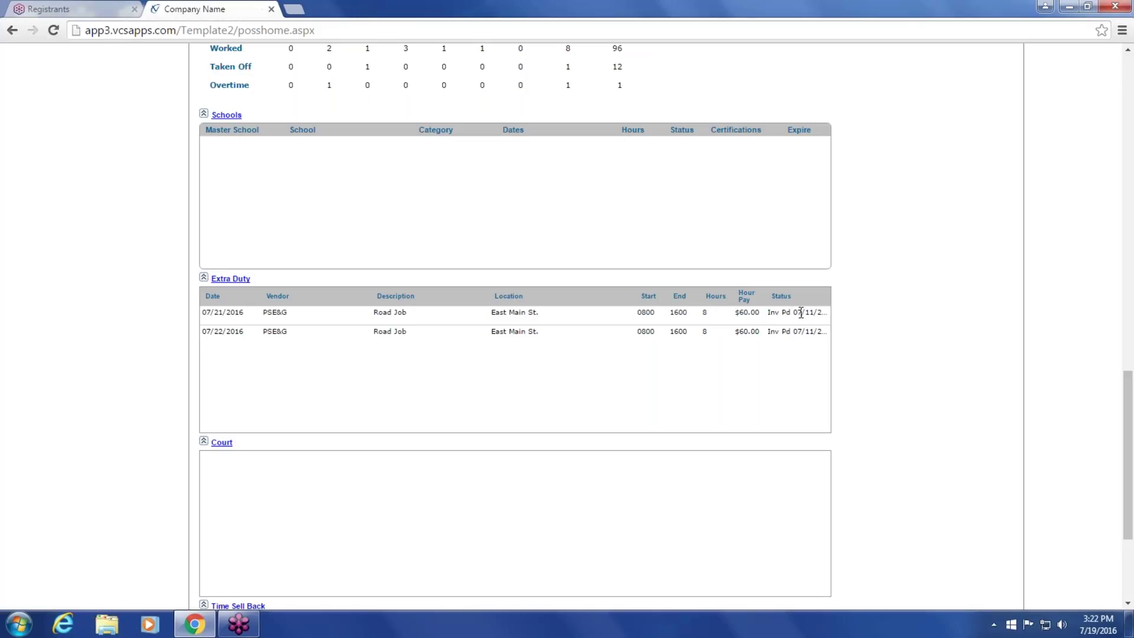
scroll(125, 404, "down", 1)
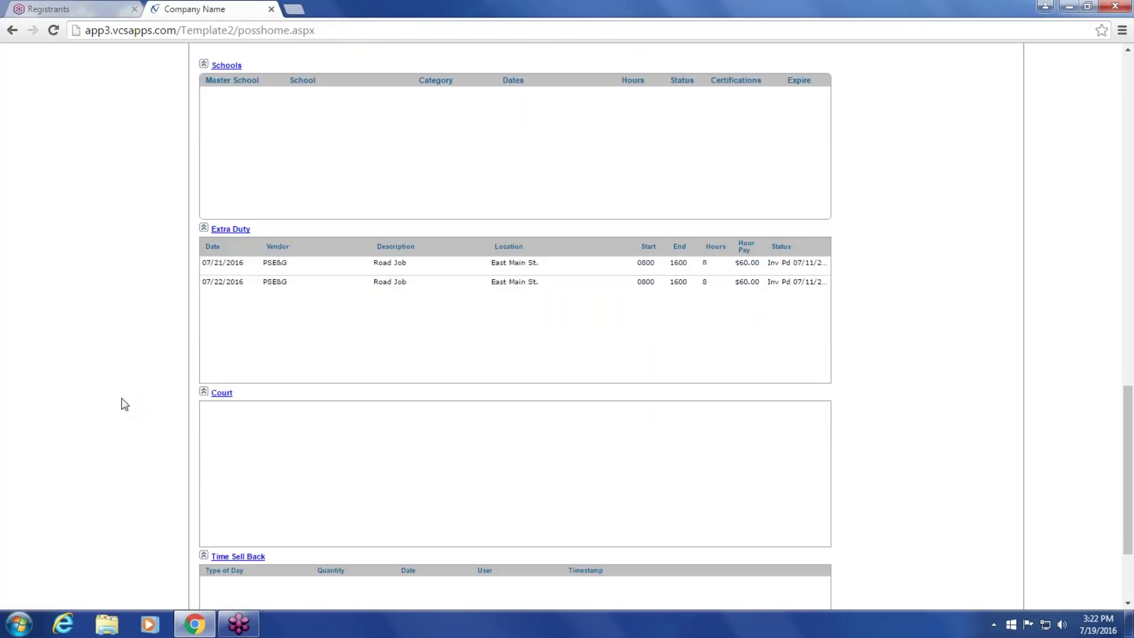
scroll(125, 404, "down", 1)
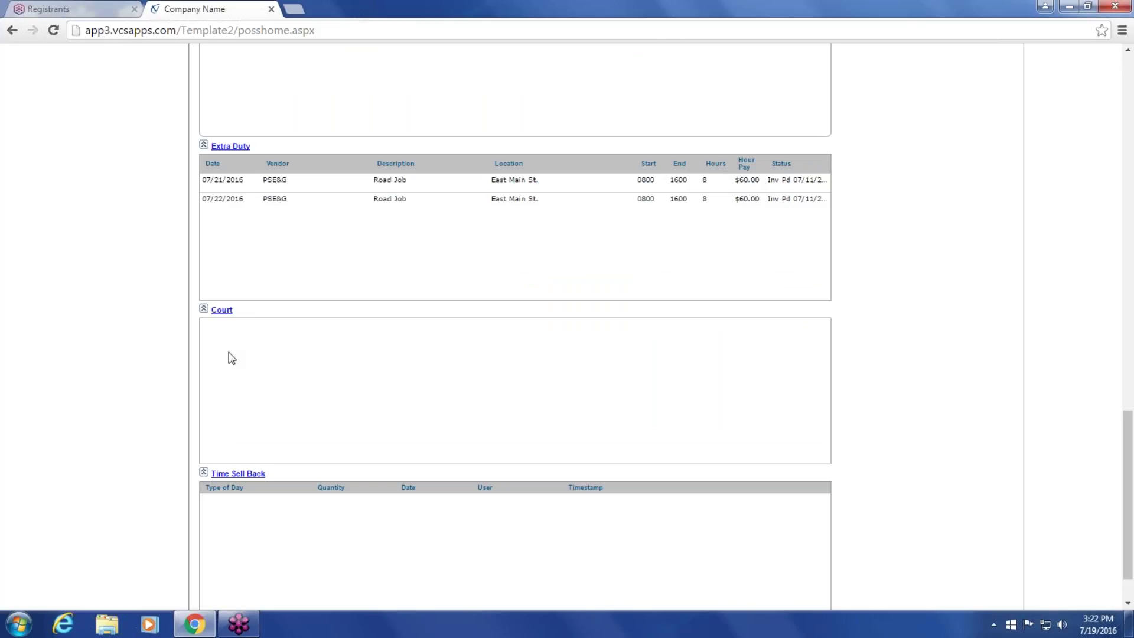
scroll(241, 450, "down", 2)
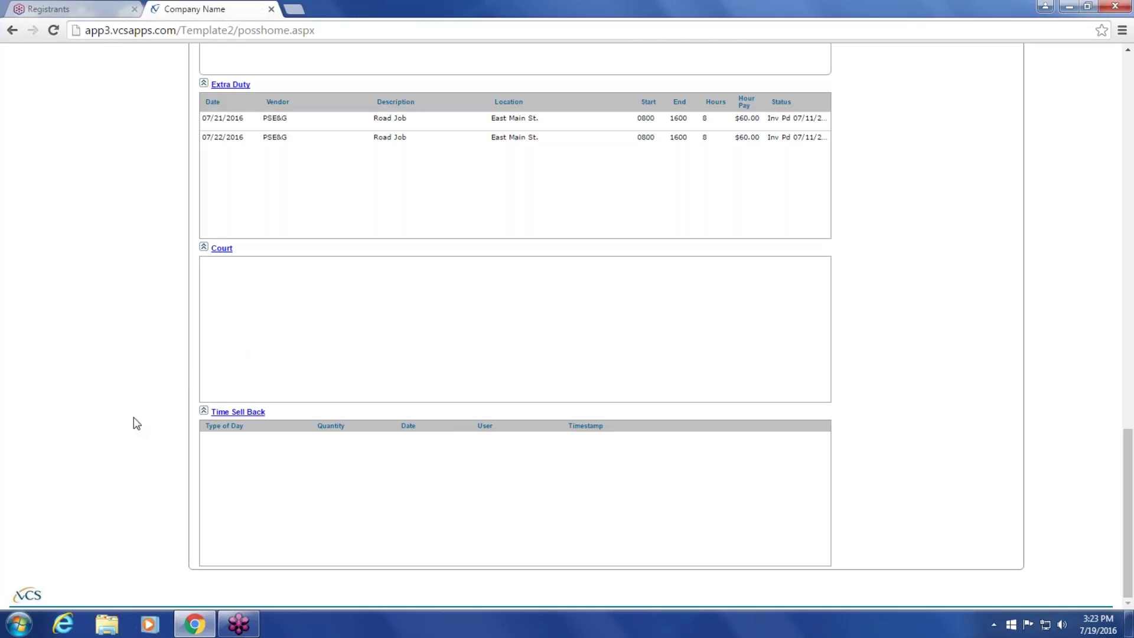
scroll(137, 423, "up", 1)
scroll(134, 420, "up", 20)
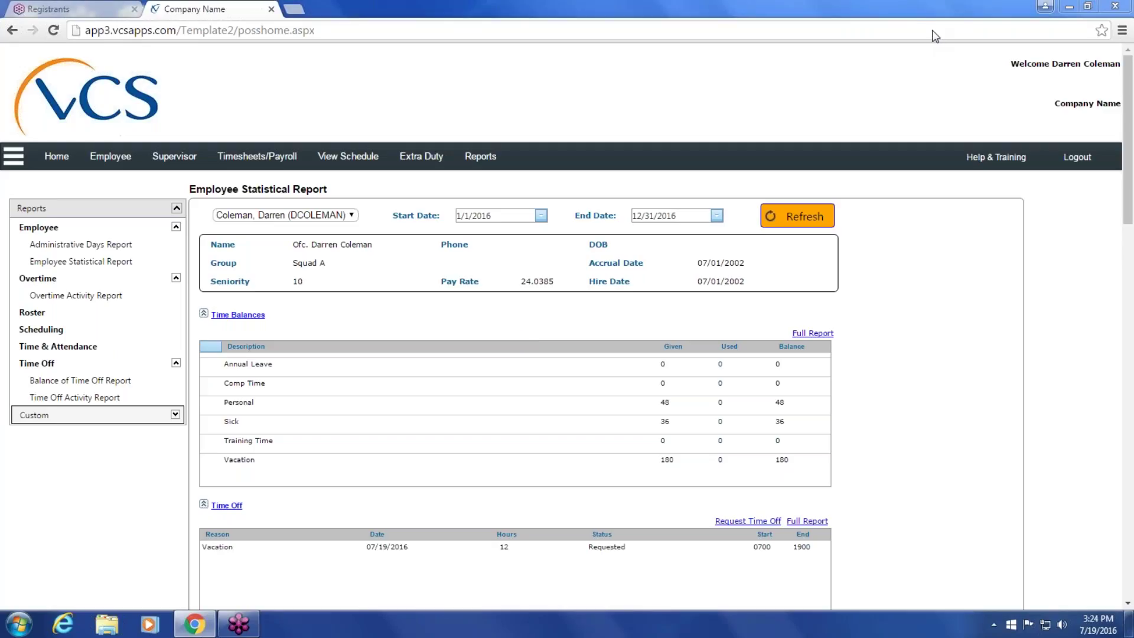
left_click(999, 160)
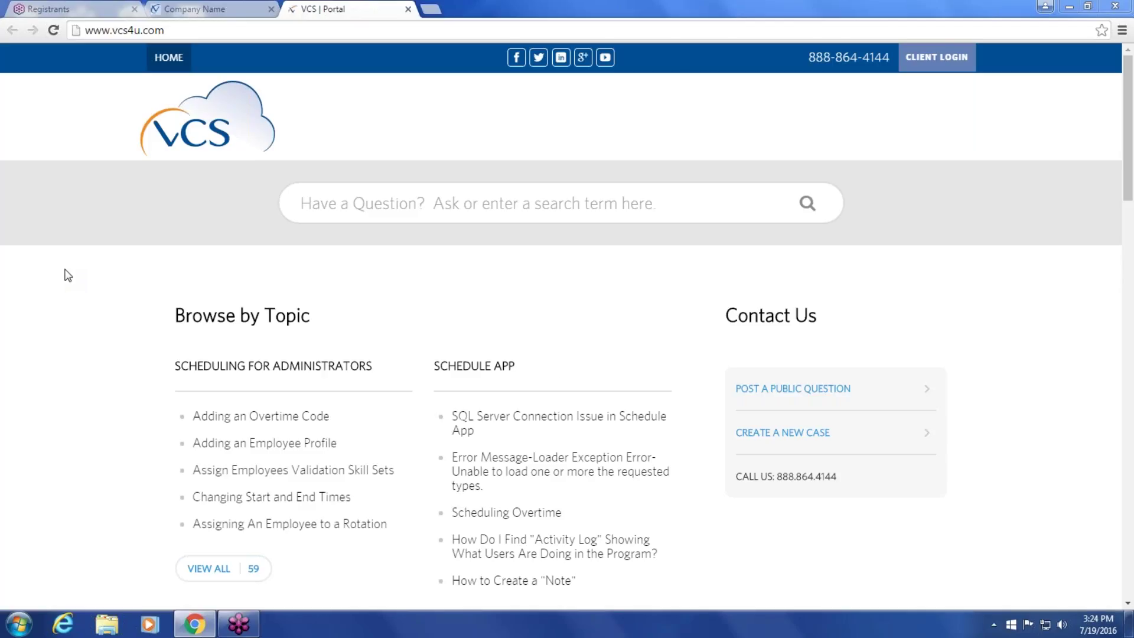
Scroll the portal's Browse by Topic area down to the Training Videos and Timesheets/Payroll lists
scroll(126, 359, "down", 2)
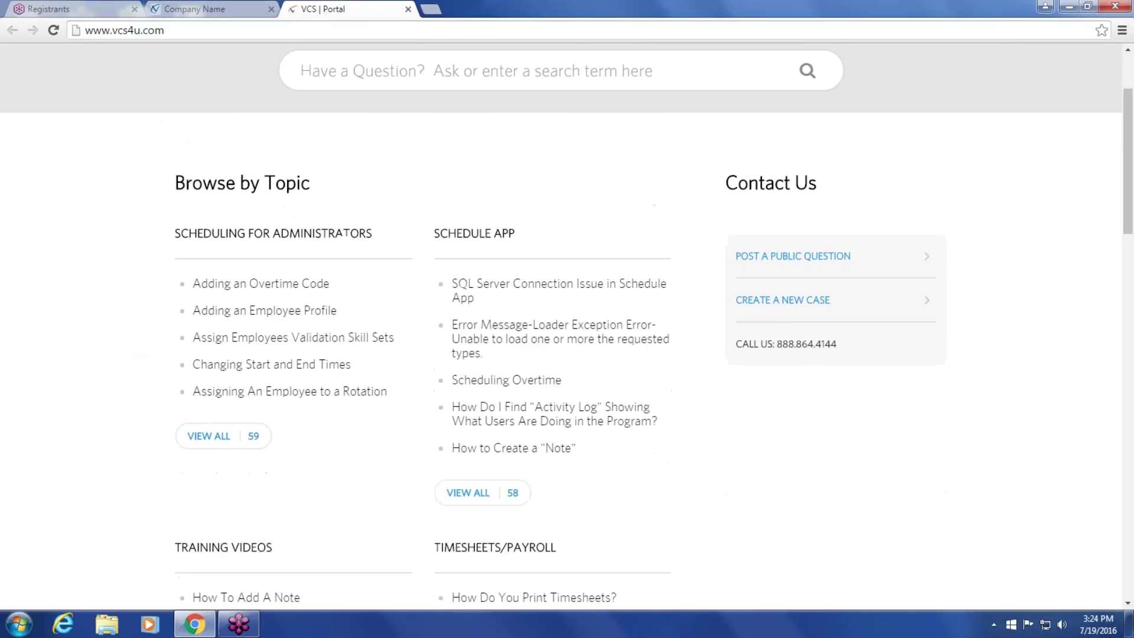
scroll(325, 416, "down", 1)
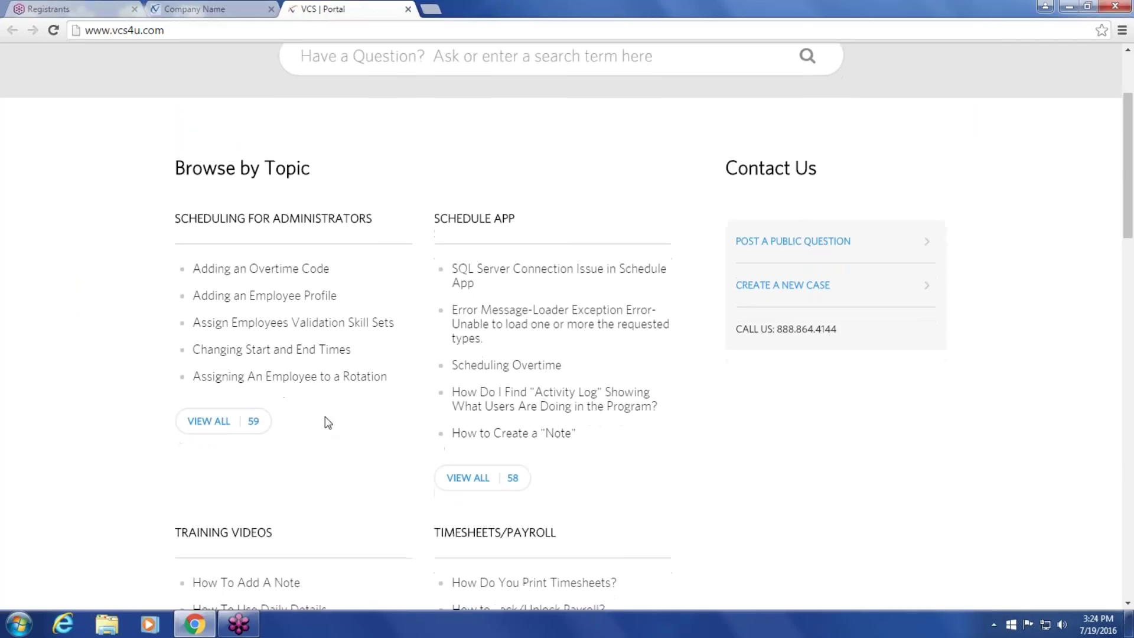
scroll(325, 416, "down", 4)
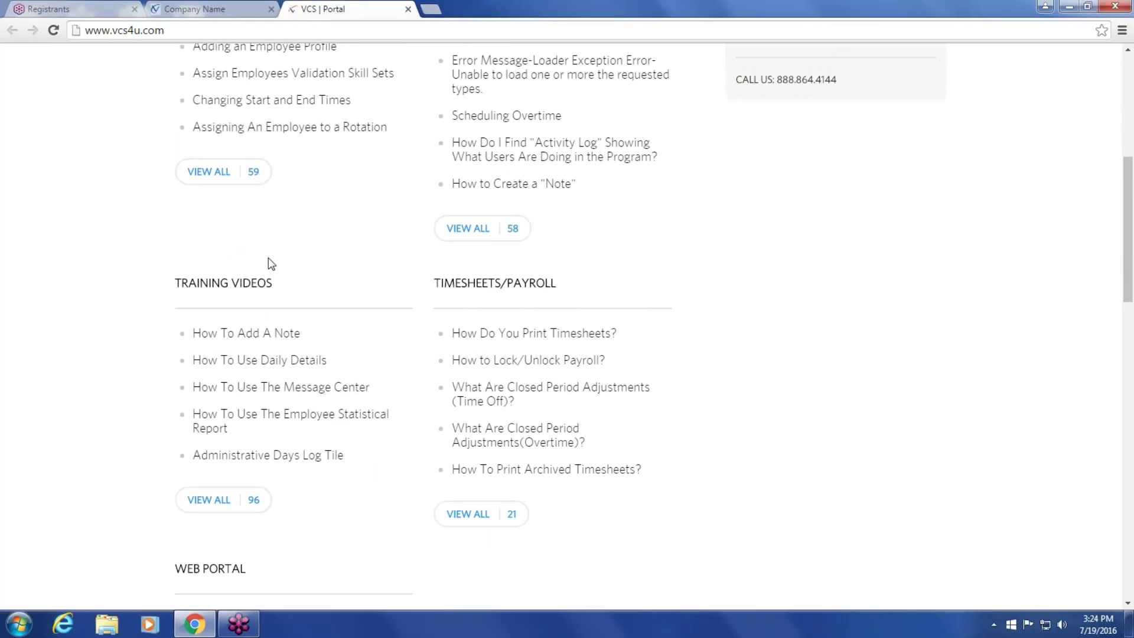
Play a few seconds of the Employee Statistical Report training video, then go back to the portal home
left_click(219, 423)
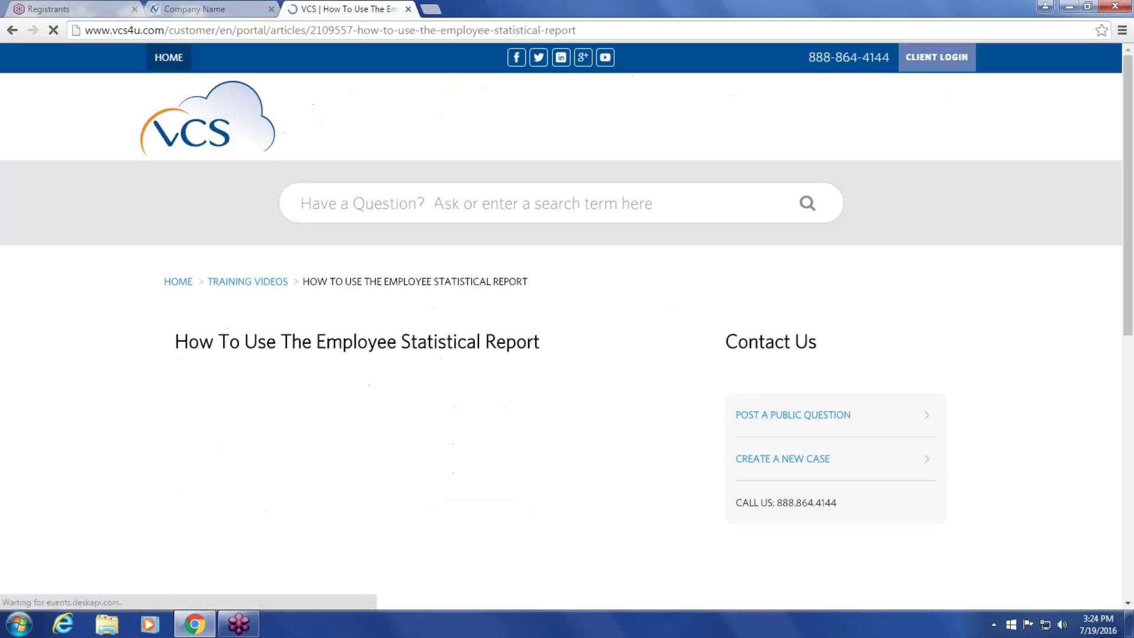
scroll(170, 434, "down", 3)
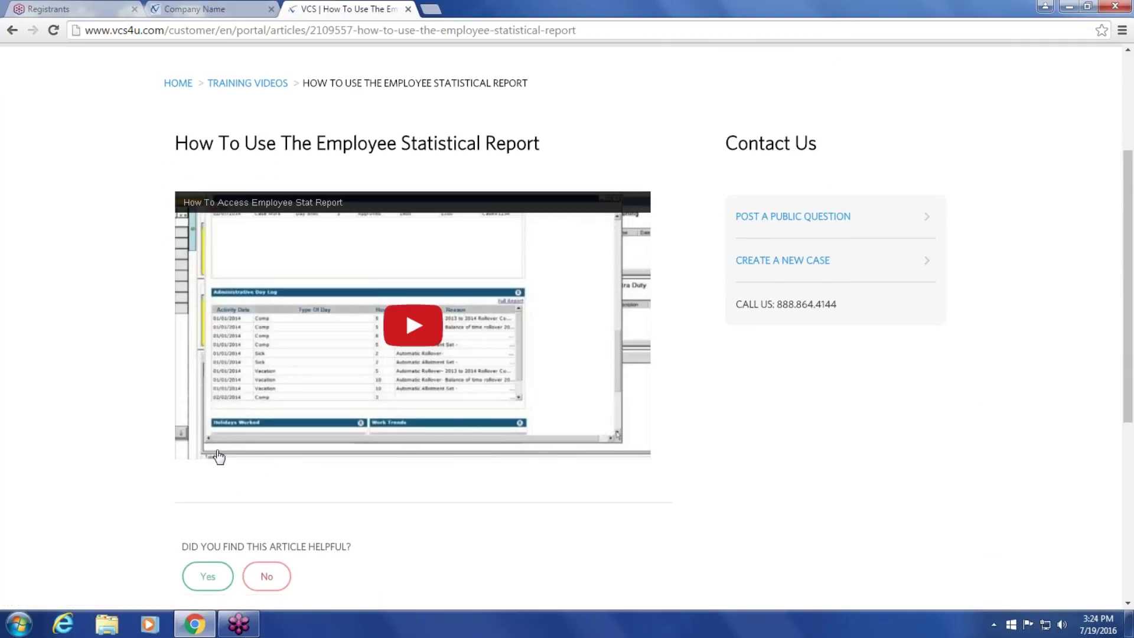
left_click(374, 354)
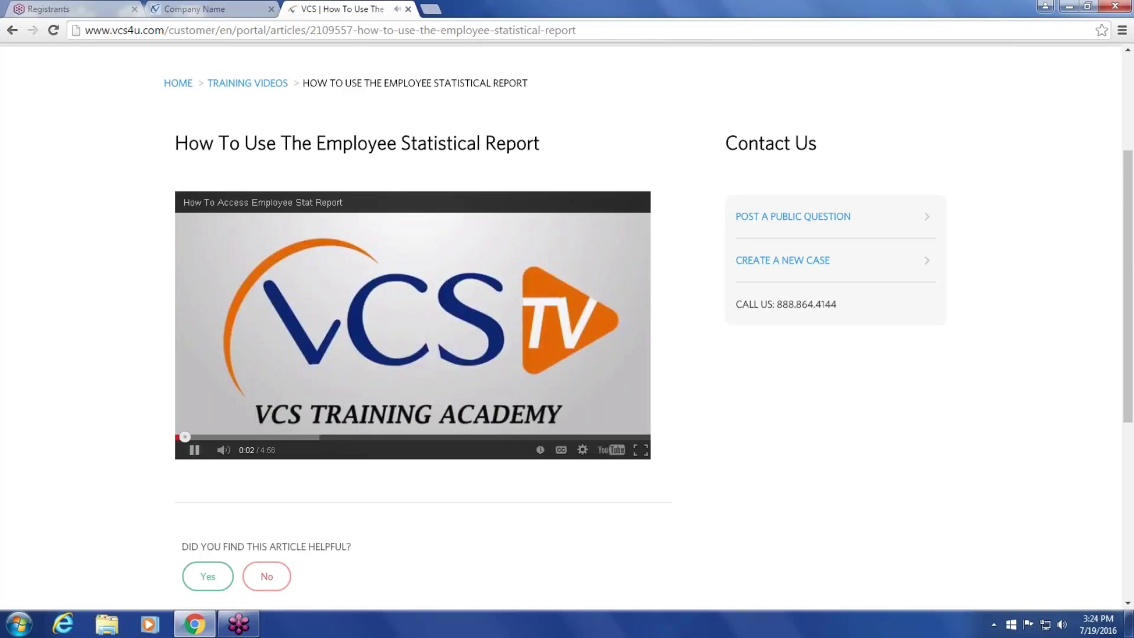
left_click(194, 450)
scroll(172, 218, "up", 2)
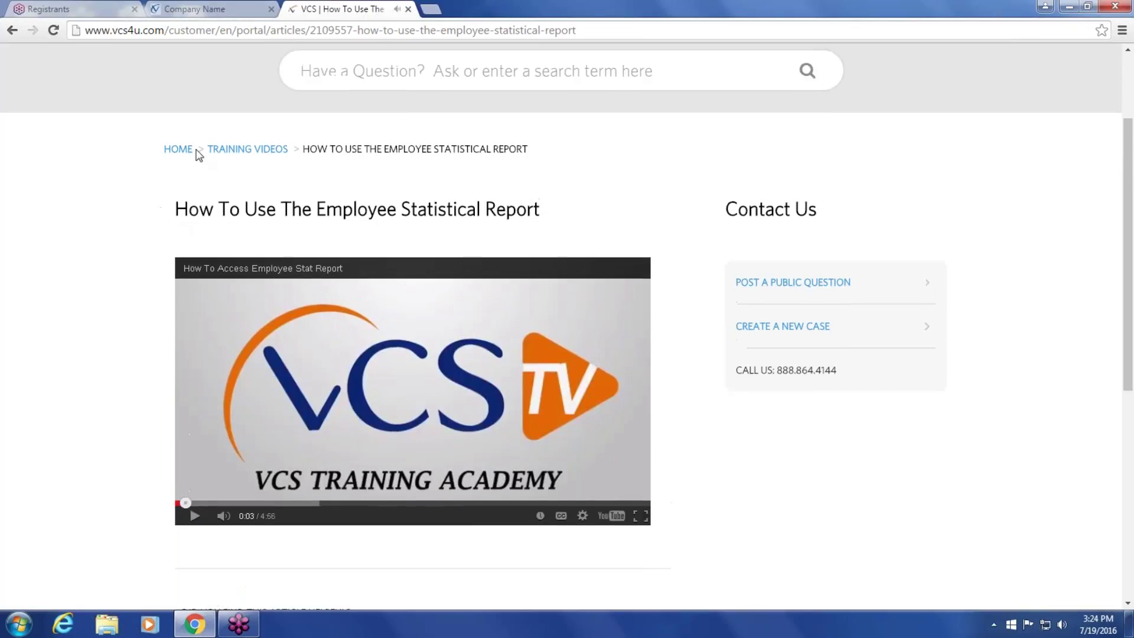
left_click(178, 150)
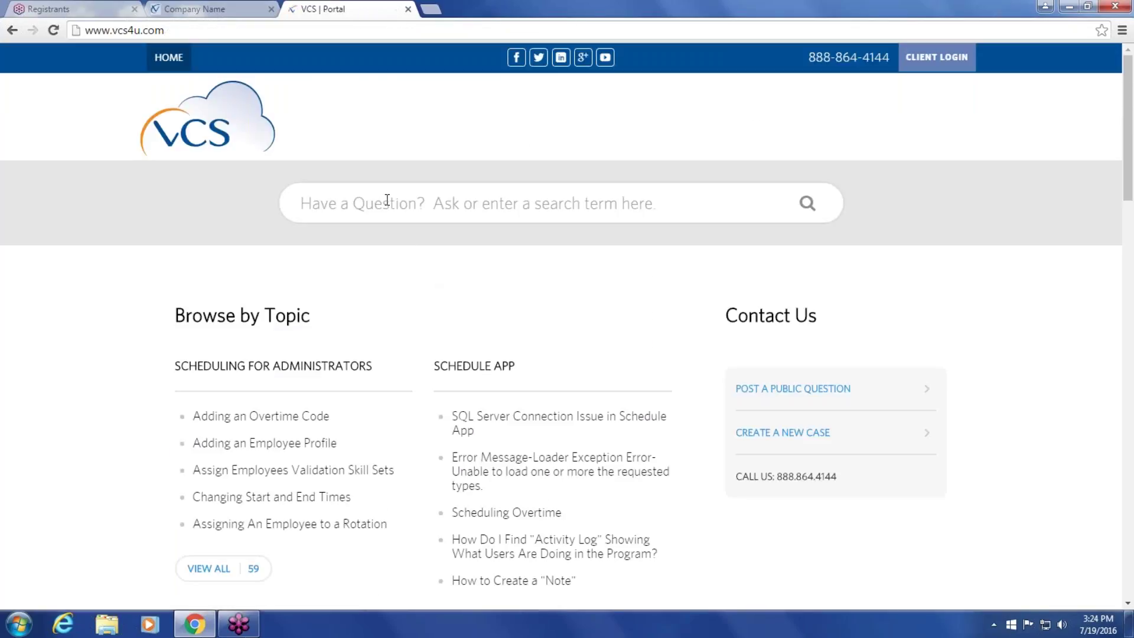
Change the support search from 'employee sta' to 'request' to list matching articles
left_click(362, 205)
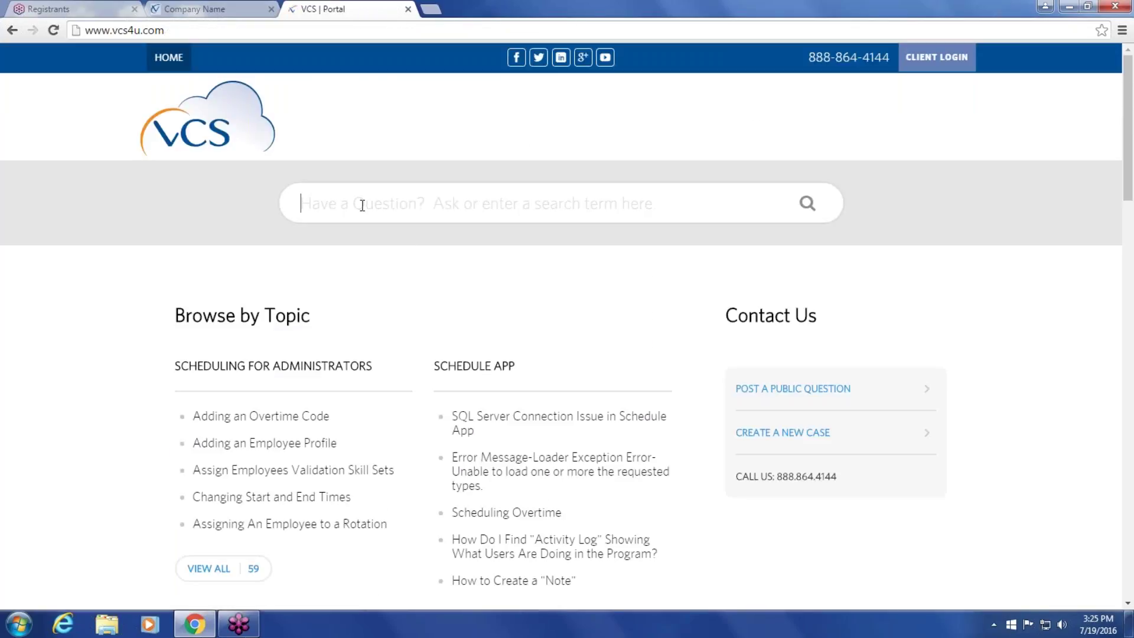
type("em")
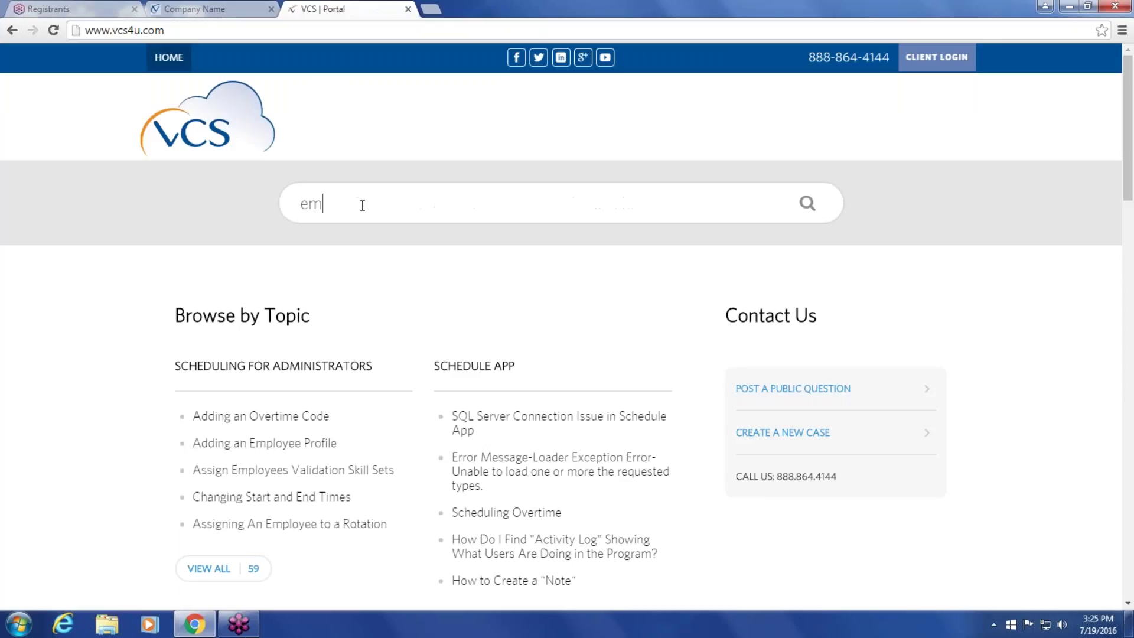
type("ployee")
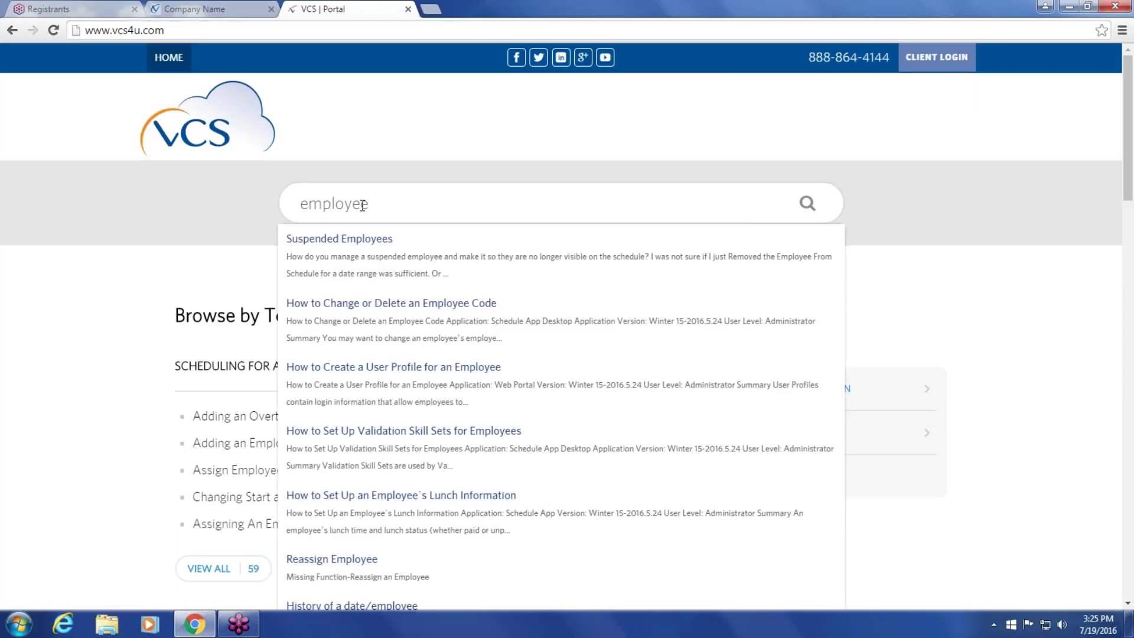
type(" st")
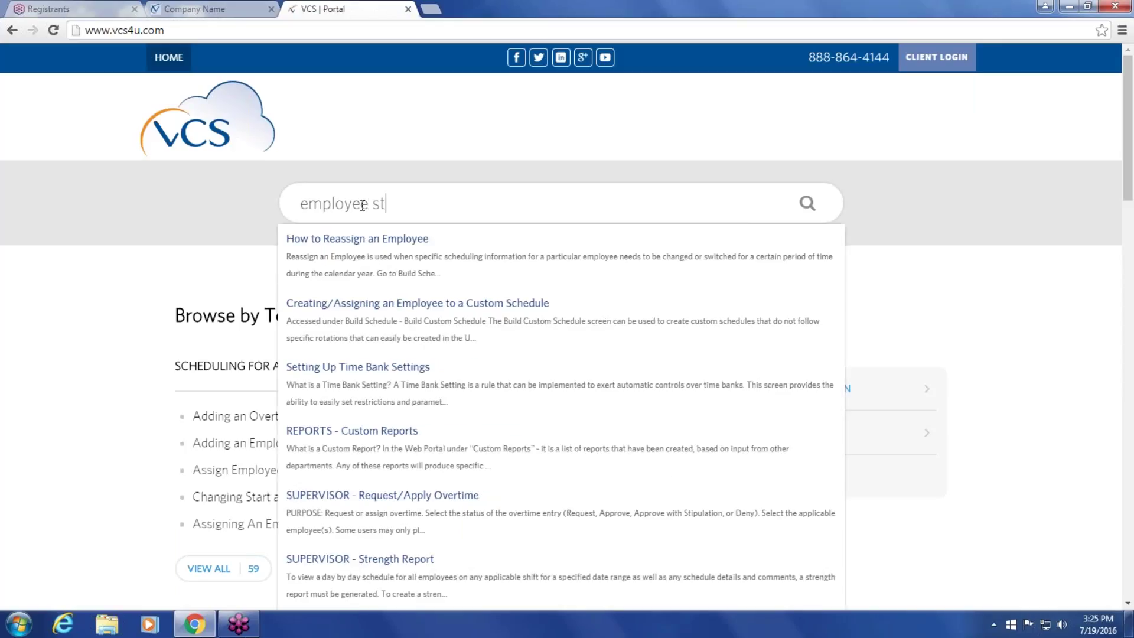
type("a")
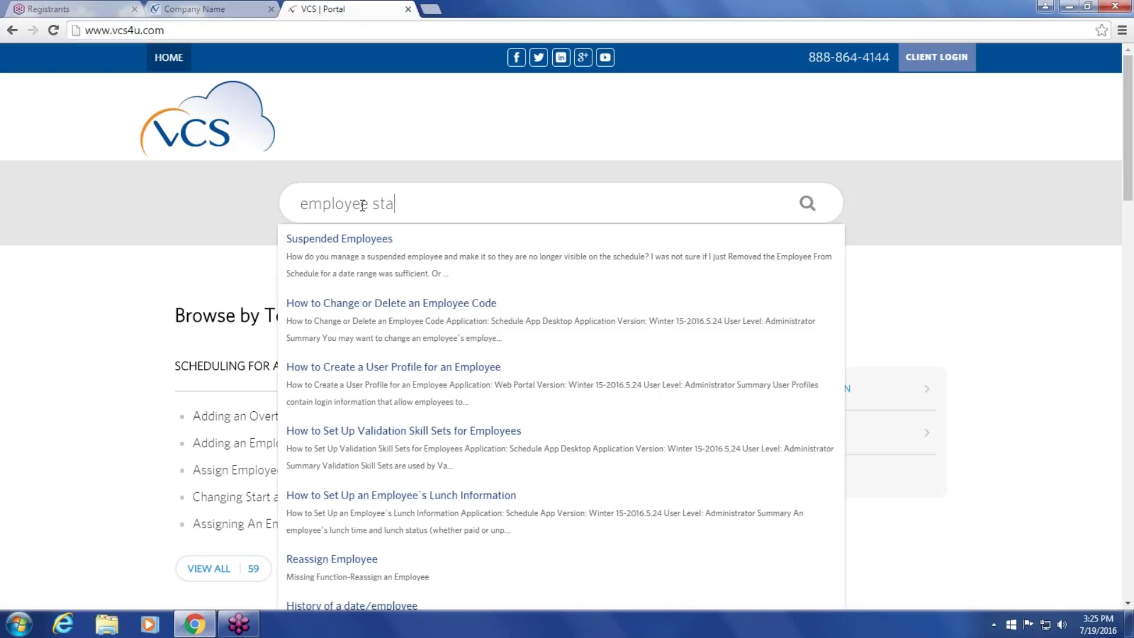
key("BackSpace")
key("BackSpace")
key("BackSpace")
key("BackSpace")
key("BackSpace")
key("BackSpace")
key("BackSpace")
key("BackSpace")
key("BackSpace")
key("BackSpace")
key("BackSpace")
key("BackSpace")
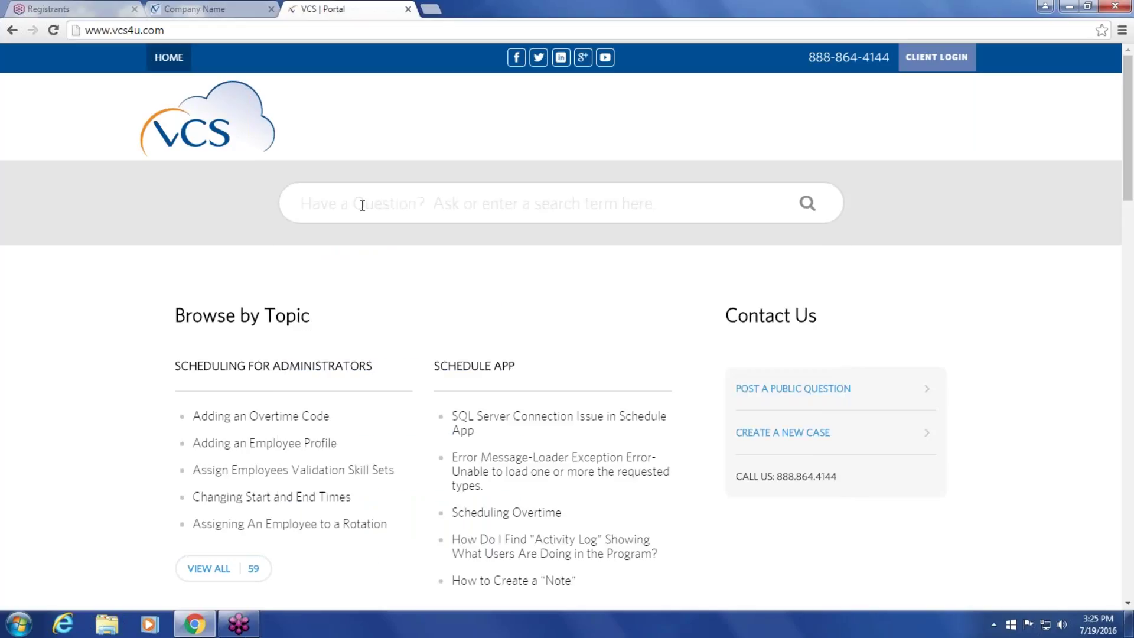
type("request")
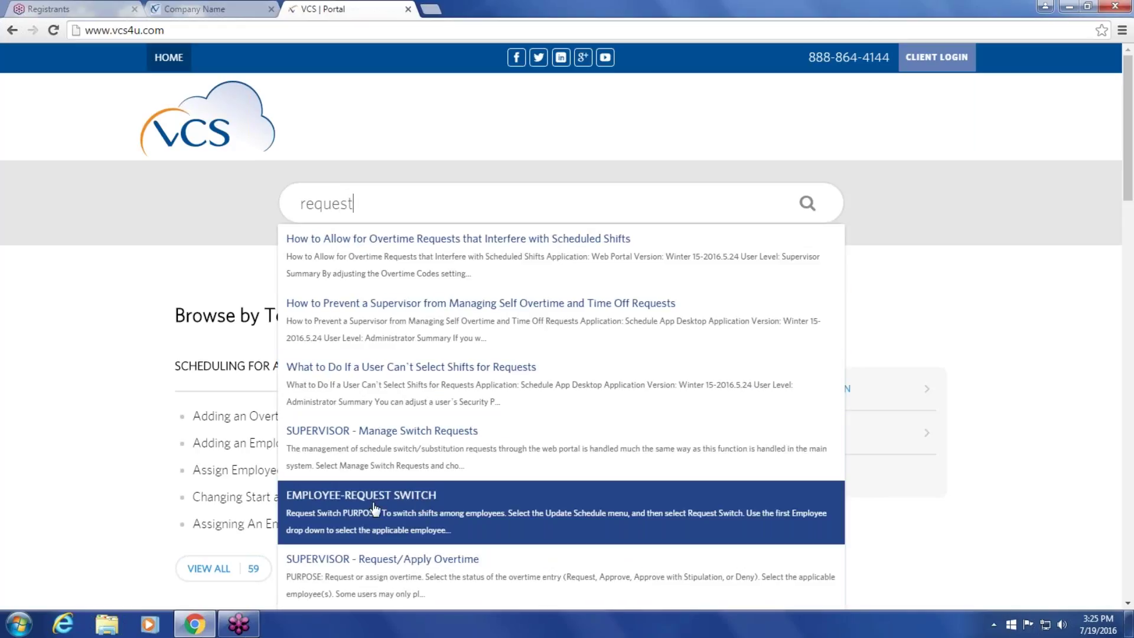
Open the EMPLOYEE-REQUEST SWITCH article and read through its PURPOSE steps for switching shifts
left_click(347, 505)
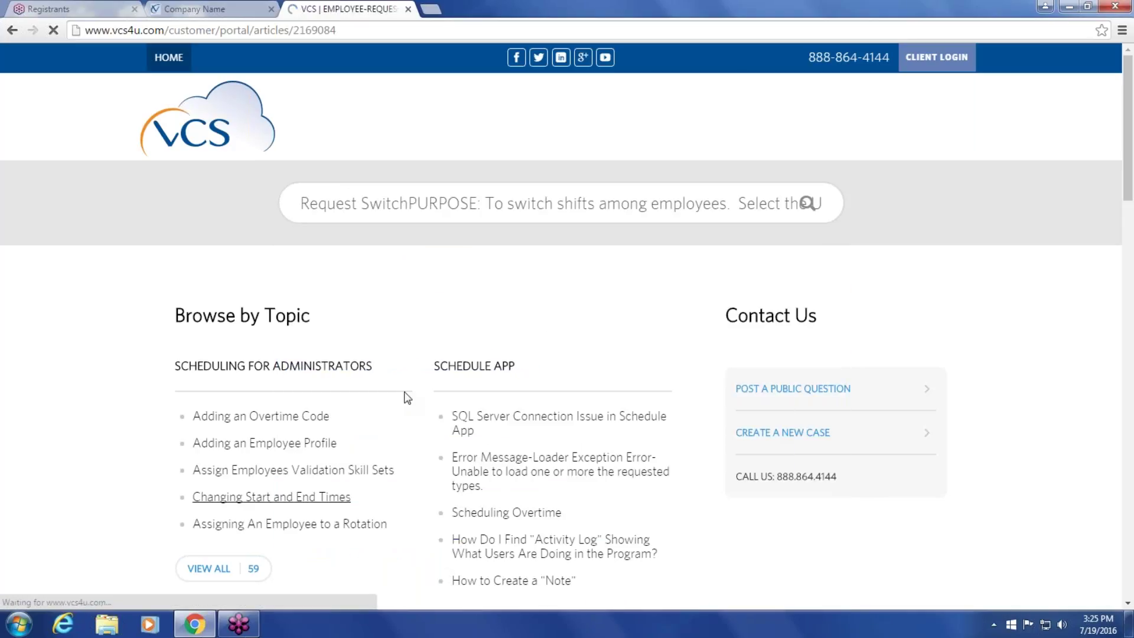
scroll(131, 407, "down", 6)
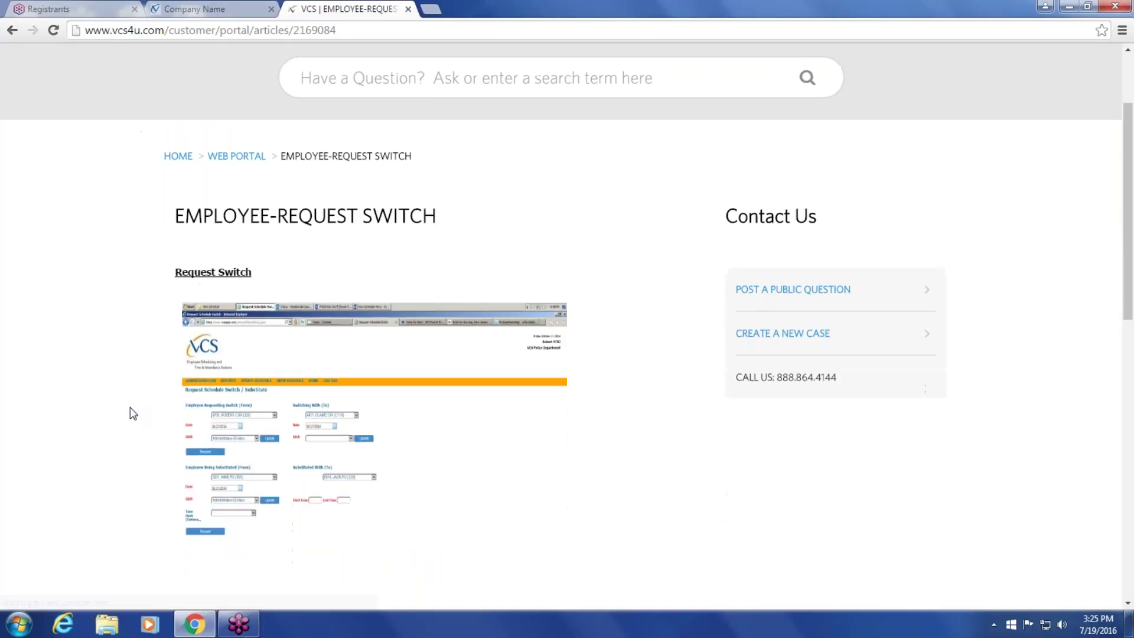
scroll(131, 410, "down", 3)
scroll(101, 413, "up", 2)
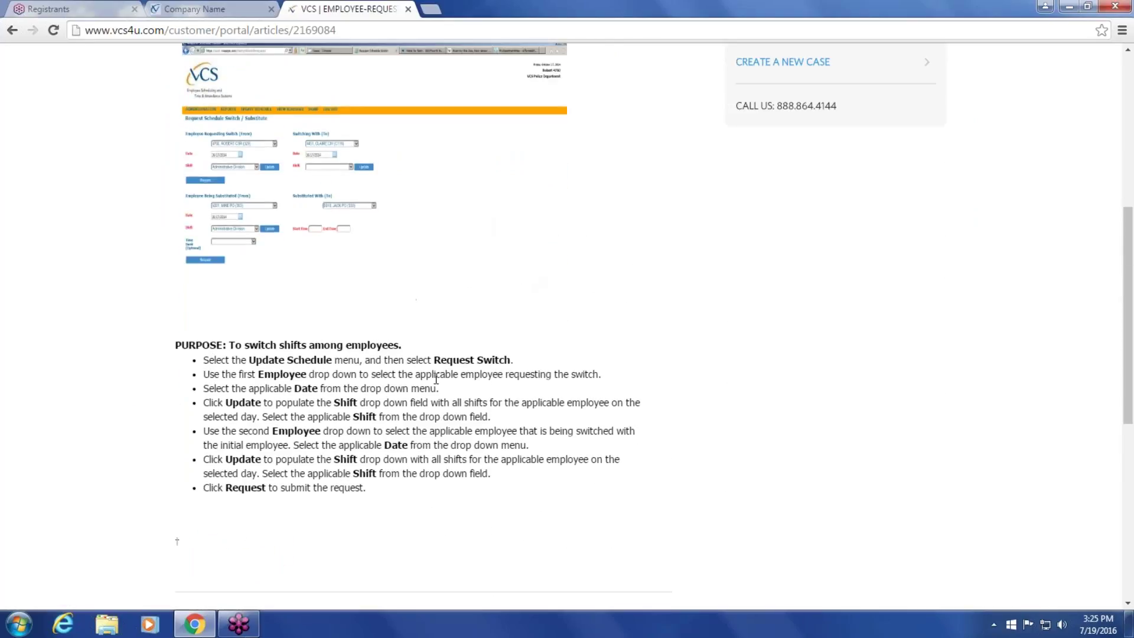
scroll(436, 380, "up", 1)
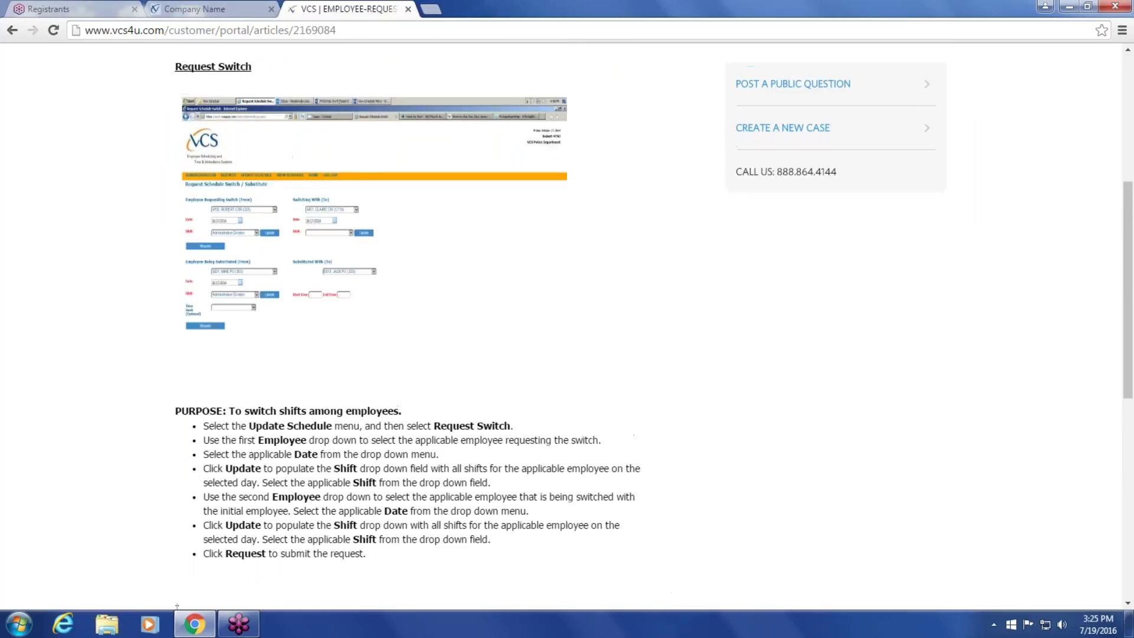
scroll(461, 398, "up", 5)
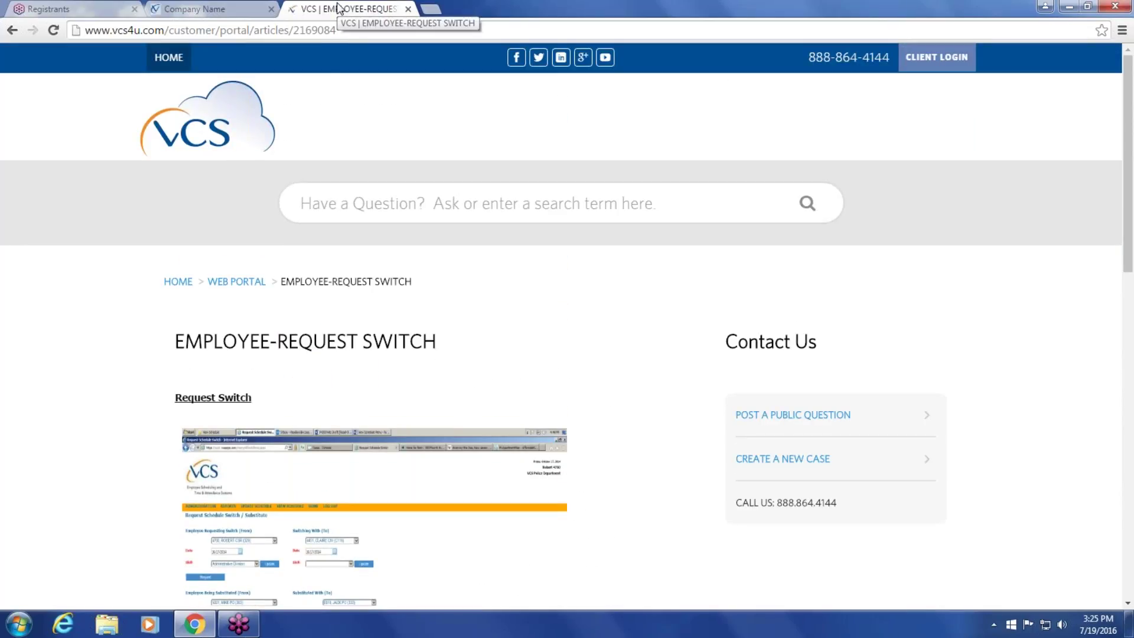
Compare the article with the VCS report tab, then close the EMPLOYEE-REQUEST SWITCH article tab
left_click(226, 9)
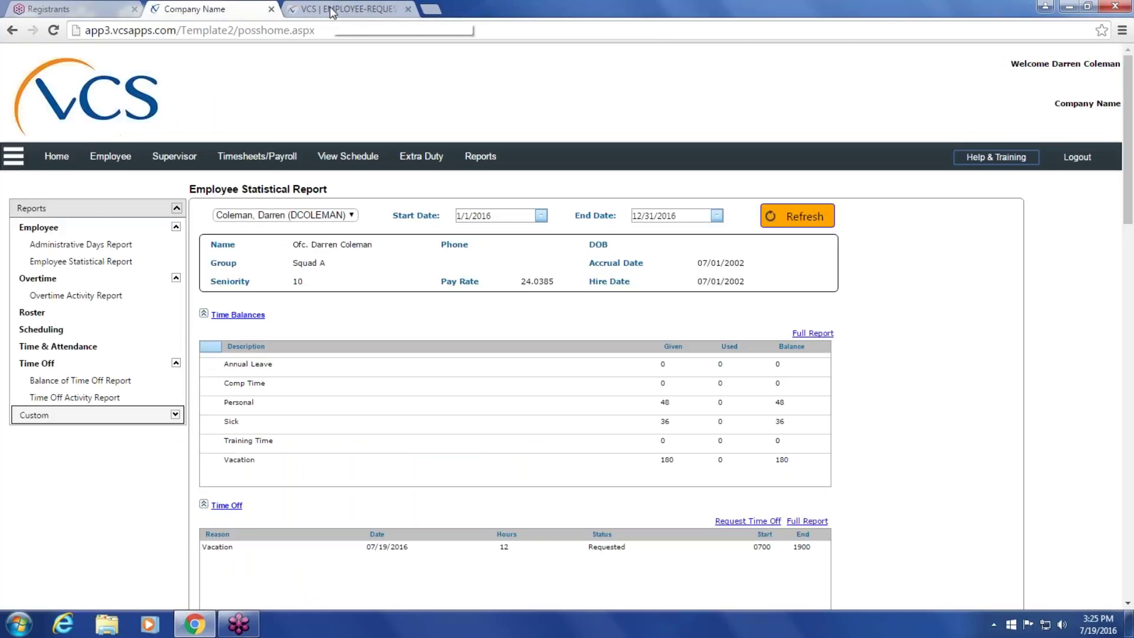
left_click(332, 10)
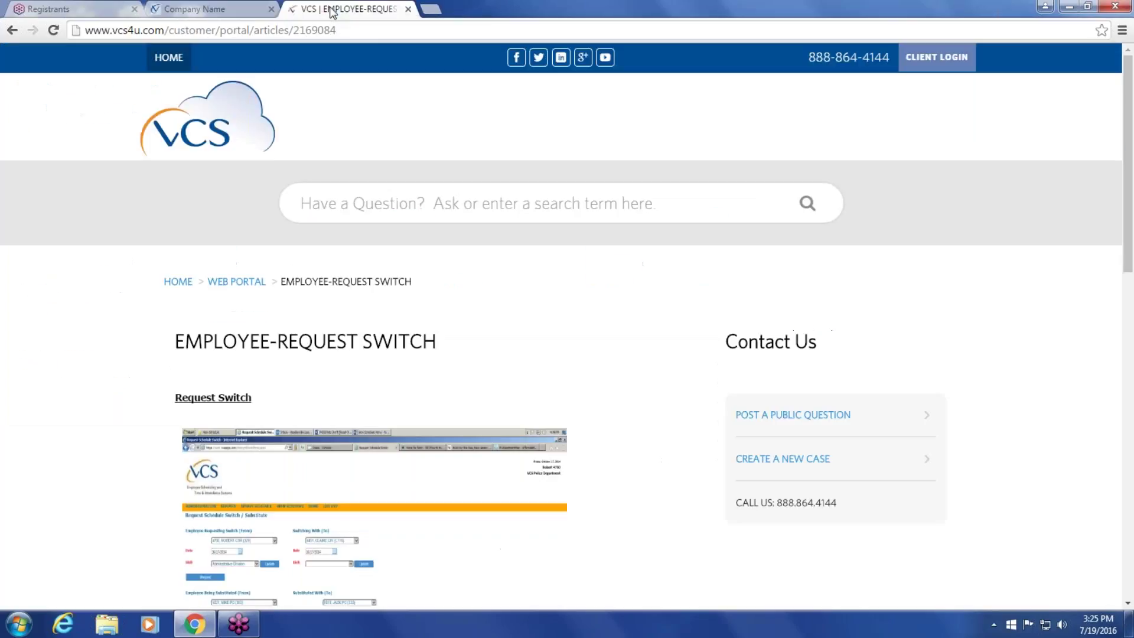
left_click(219, 10)
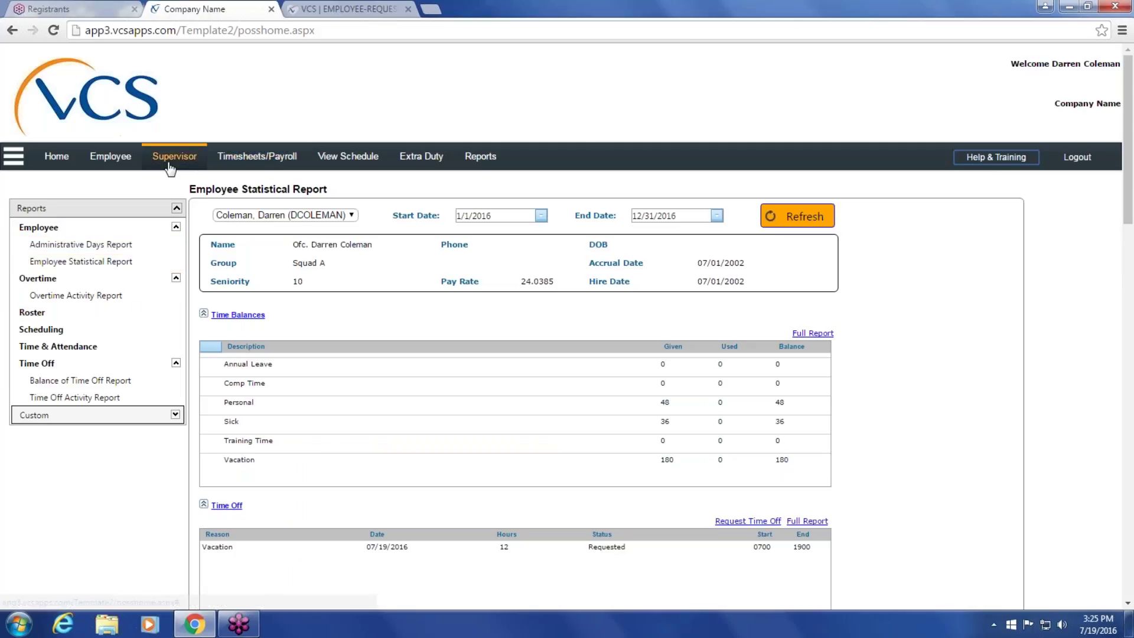
left_click(326, 10)
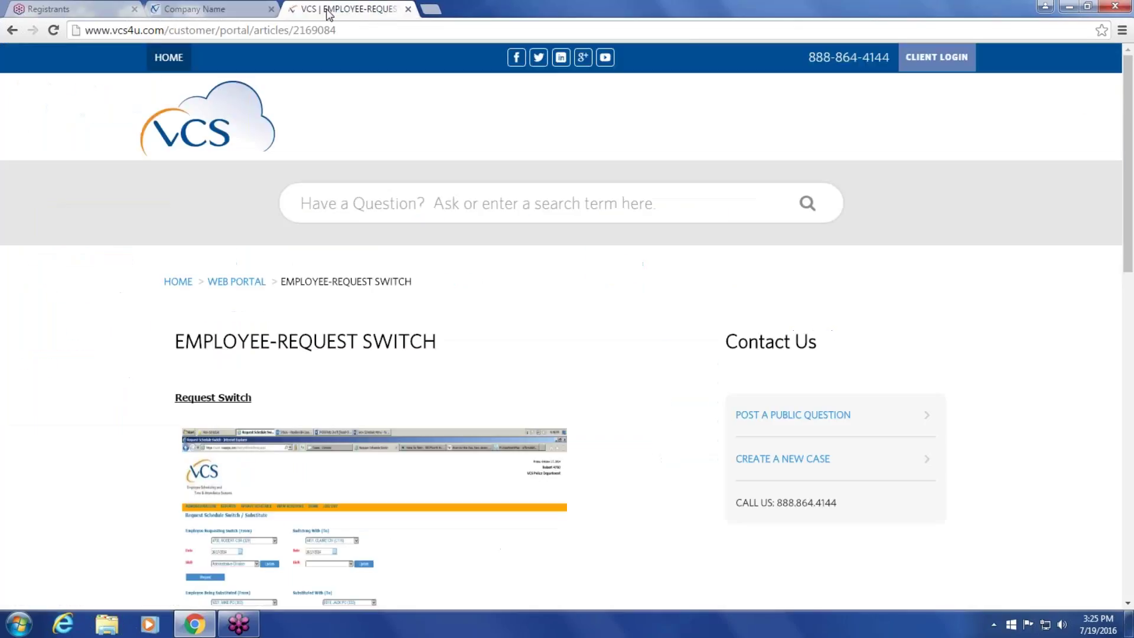
left_click(408, 9)
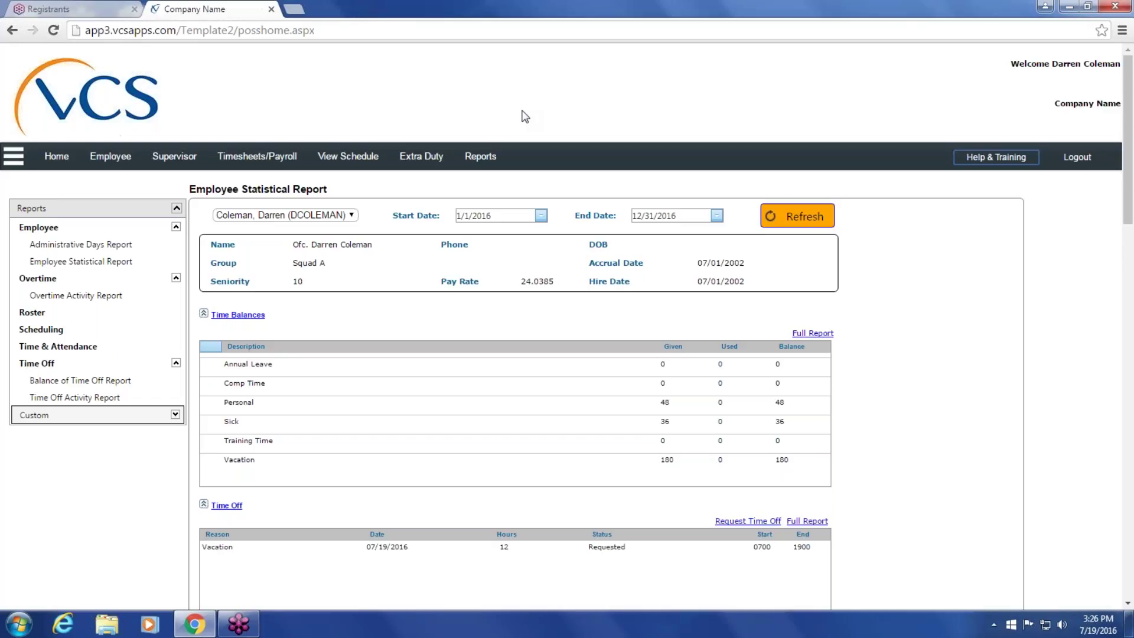
left_click(112, 159)
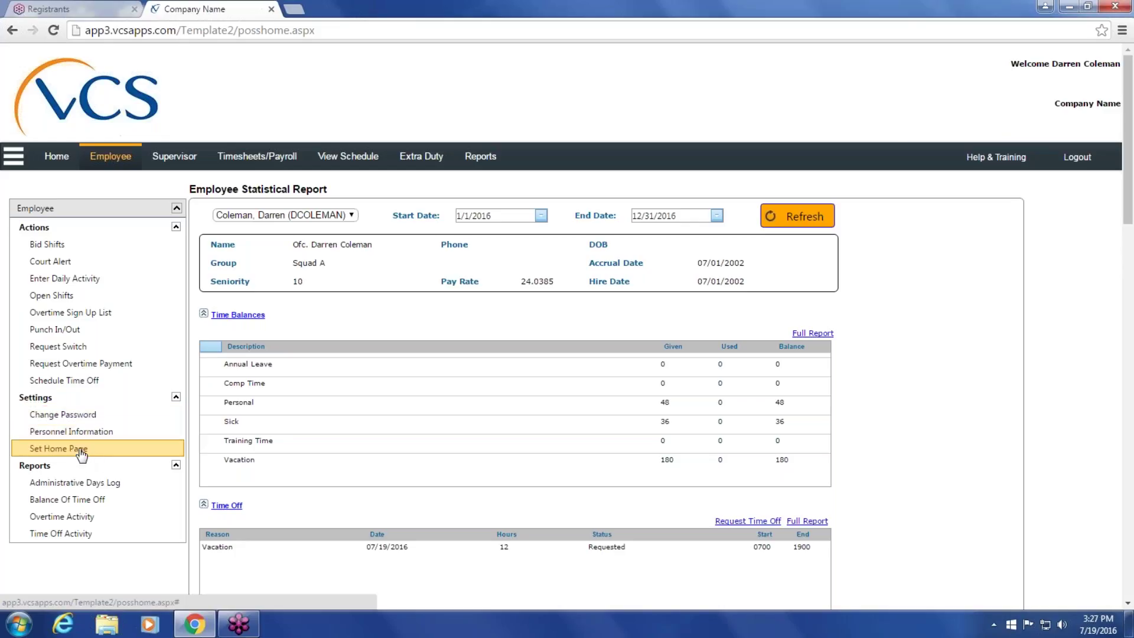
left_click(353, 158)
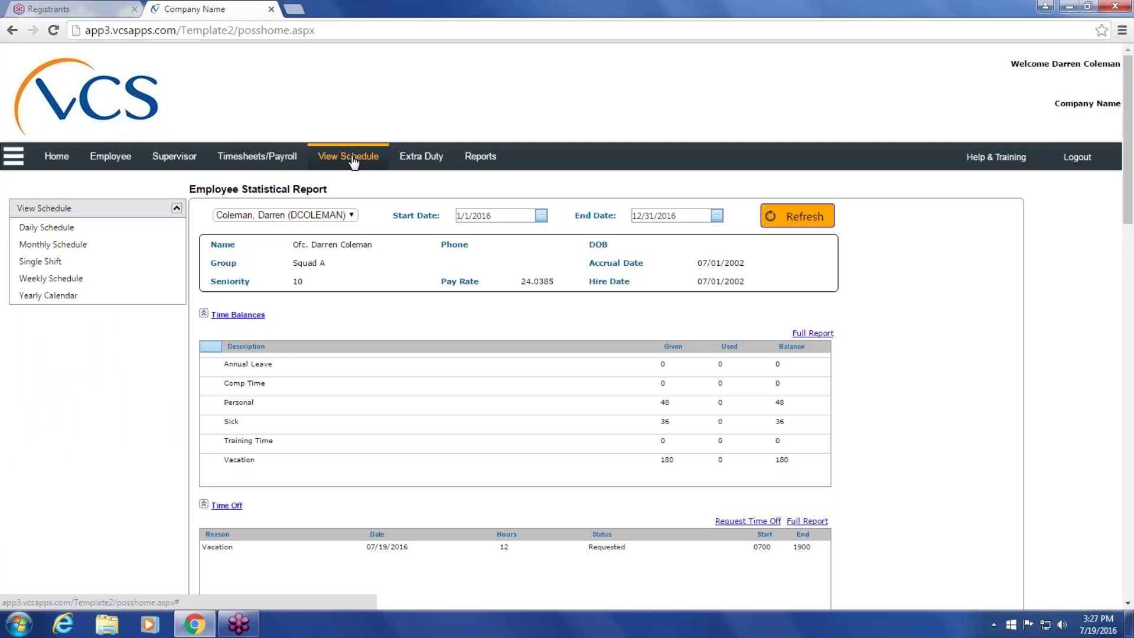
left_click(124, 159)
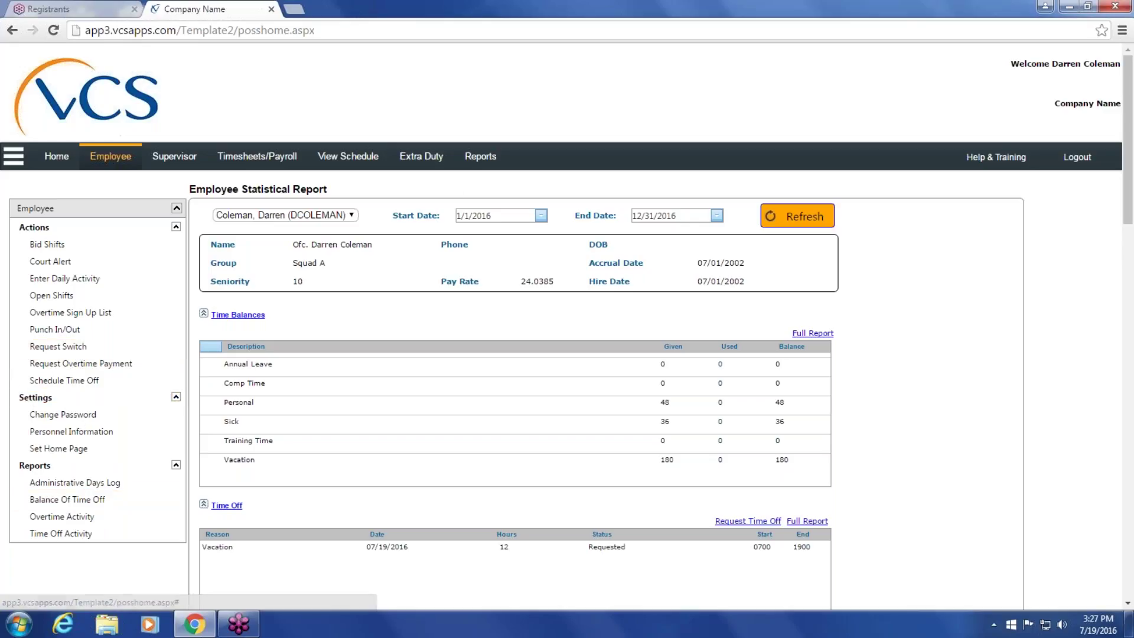
left_click(472, 161)
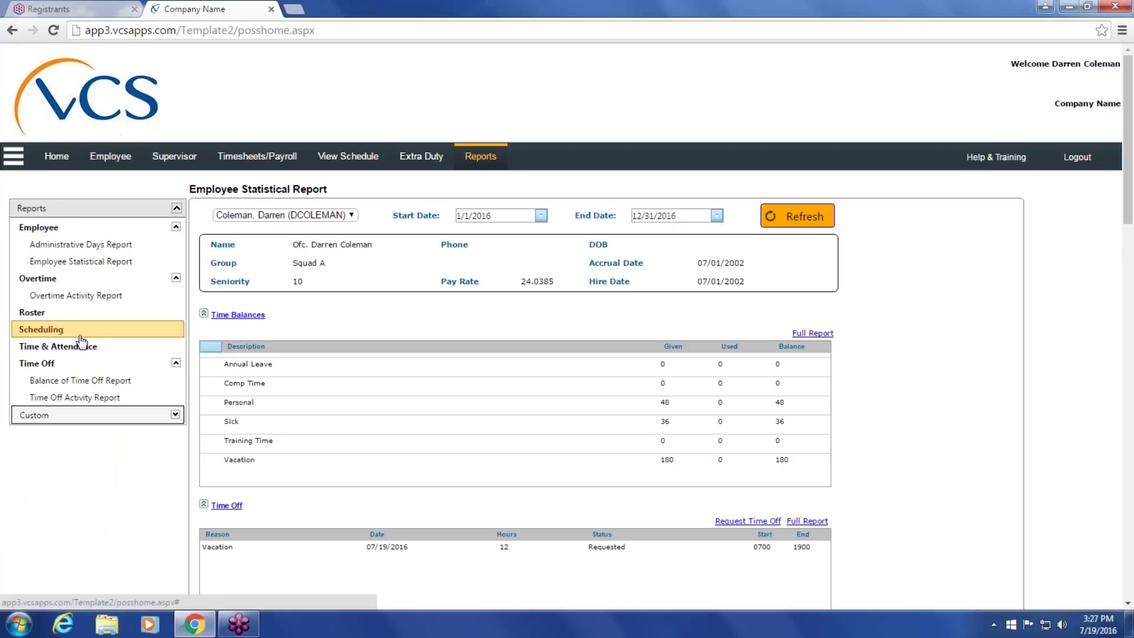